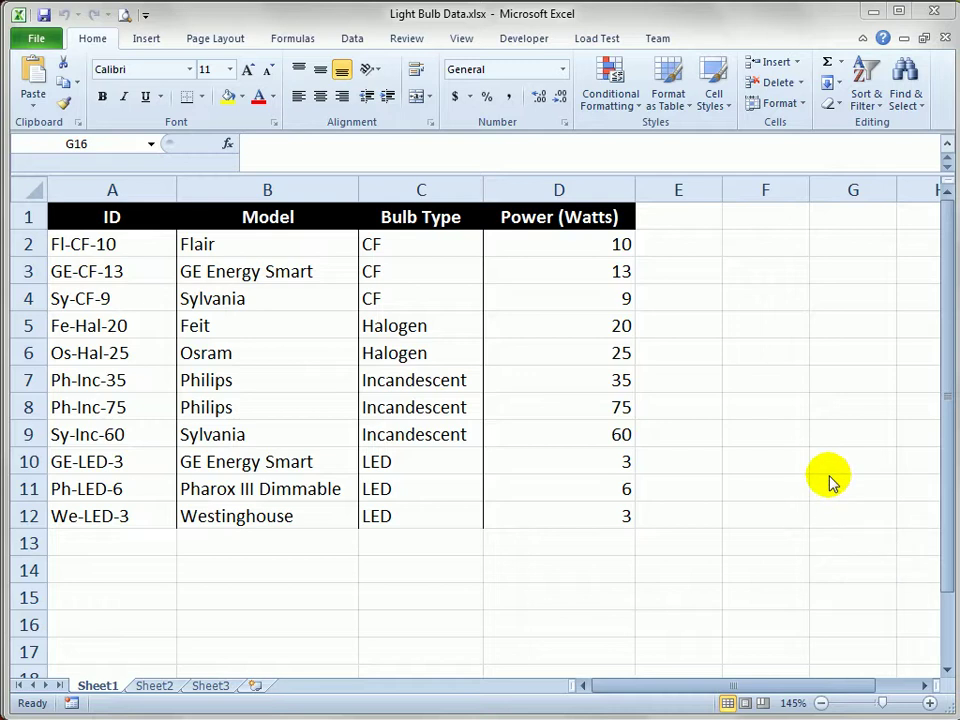
# Step: Review the bulb ID formulas in the Light Bulb Data workbook, then search Control Panel for 'data'
pyautogui.click(675, 22)
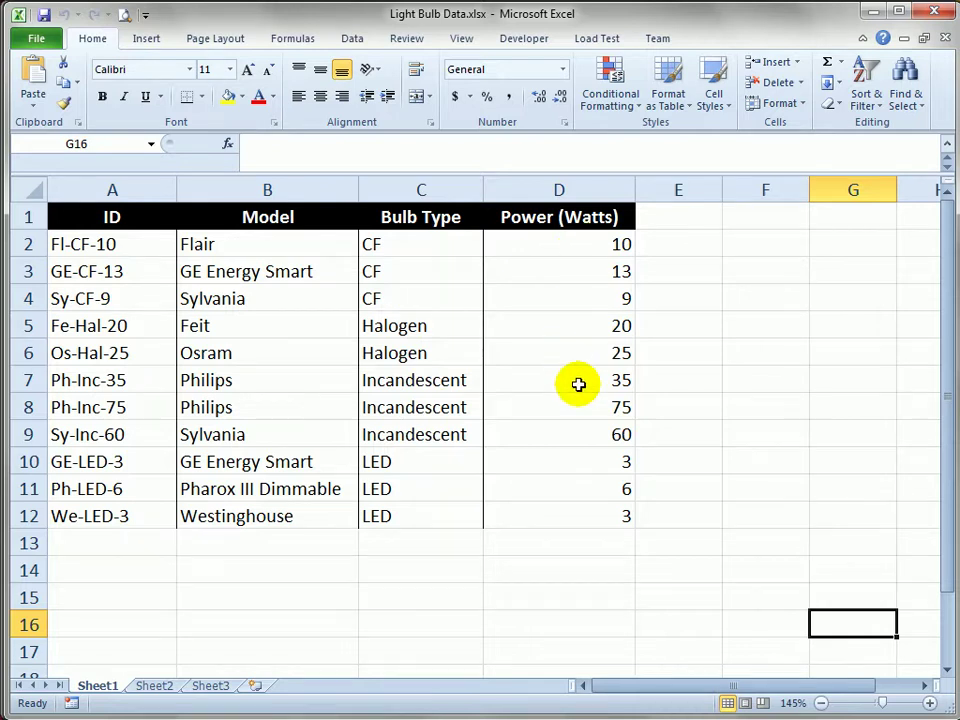
pyautogui.click(123, 243)
pyautogui.click(128, 271)
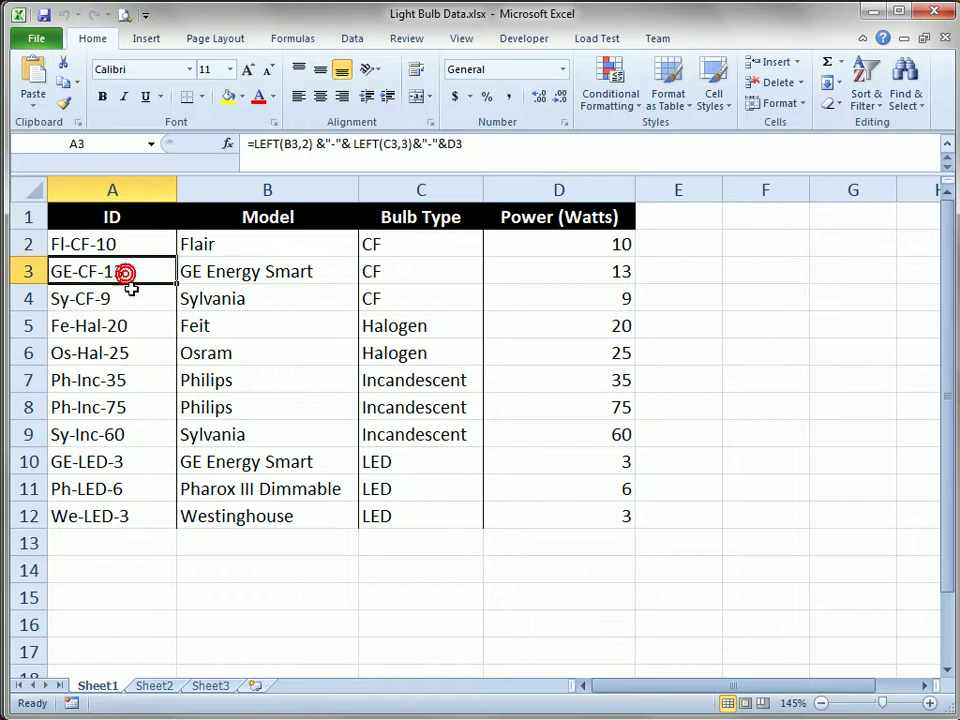
pyautogui.click(135, 302)
pyautogui.click(146, 331)
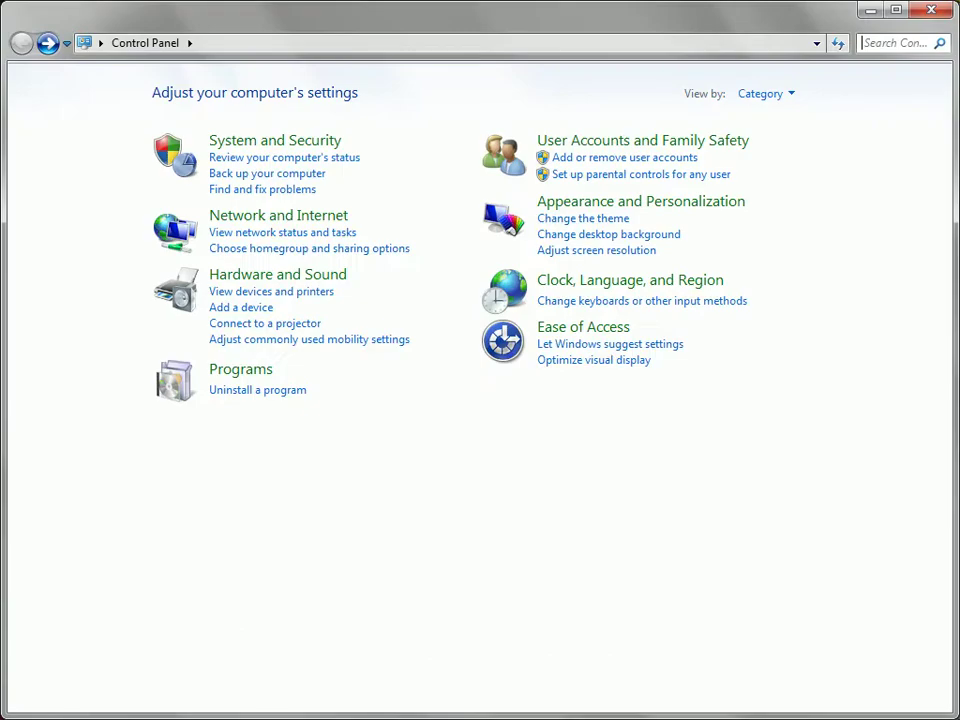
pyautogui.click(890, 41)
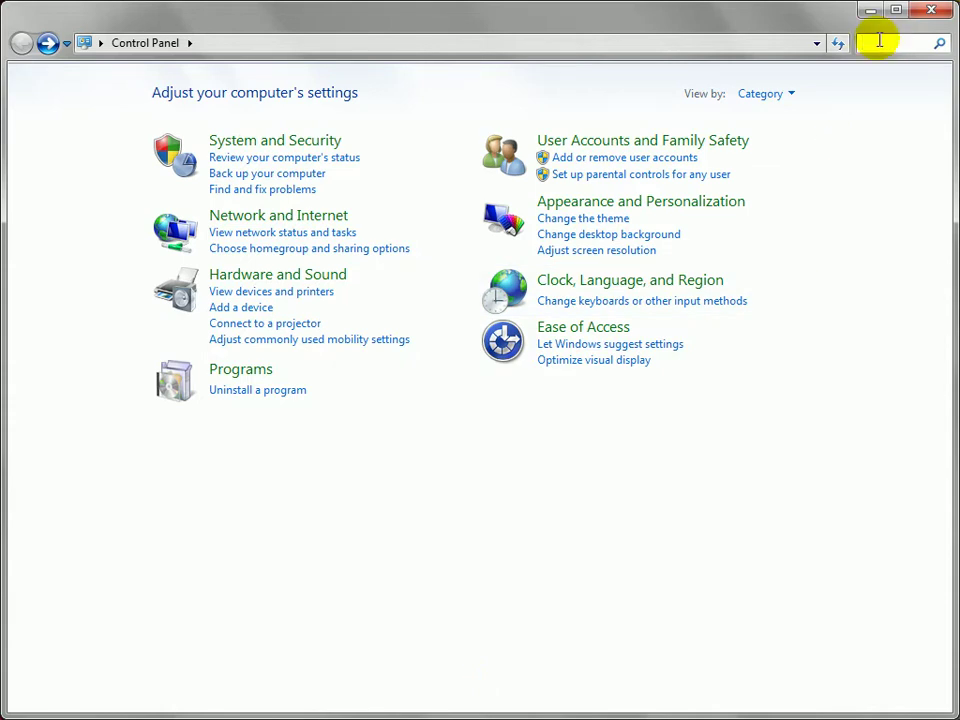
pyautogui.write('data')
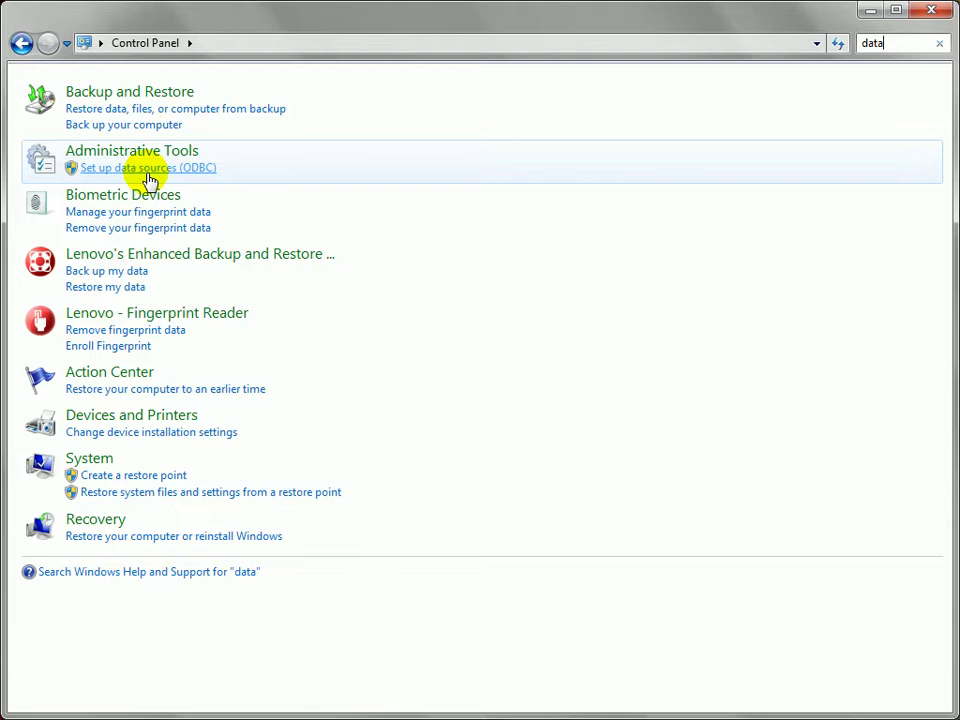
# Step: Add a Microsoft Excel Driver user data source named 'Light Bulb Data for DB Wizard'
pyautogui.click(147, 169)
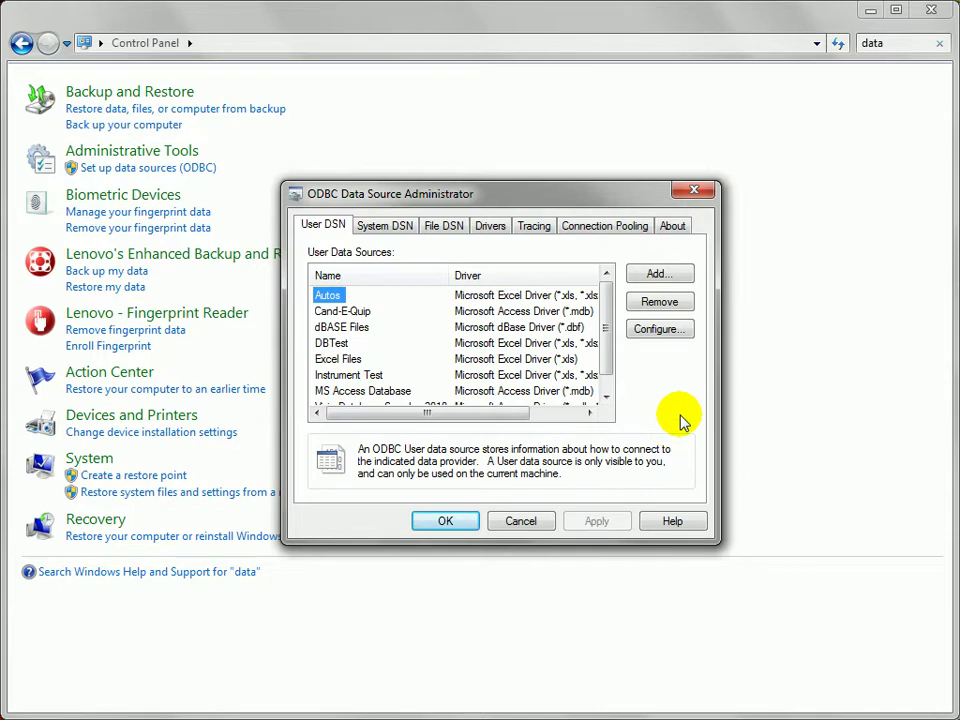
pyautogui.click(660, 276)
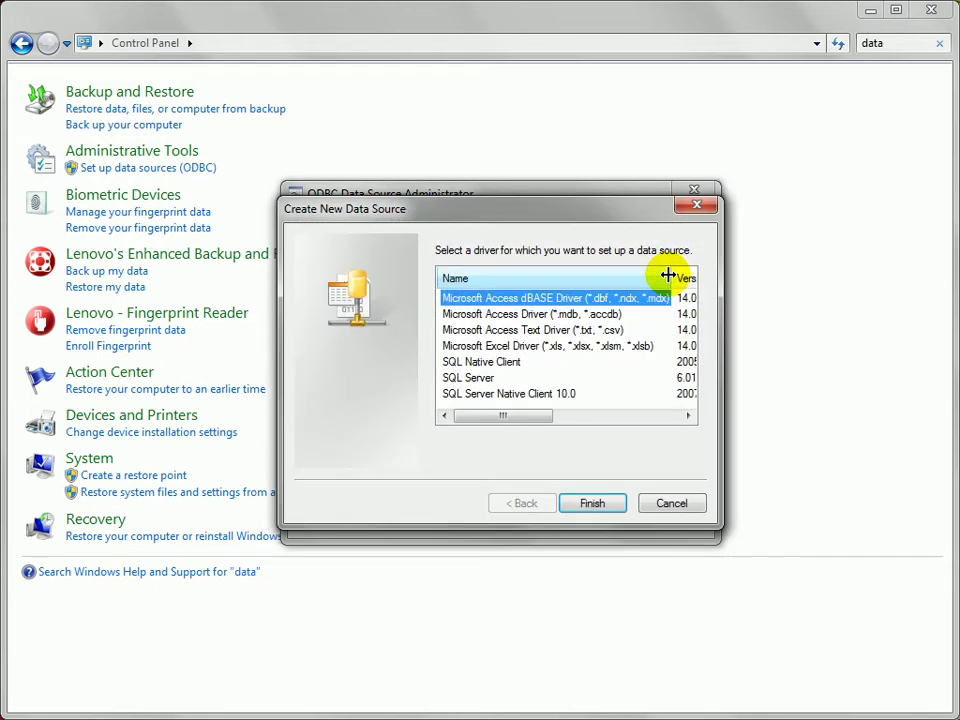
pyautogui.click(491, 346)
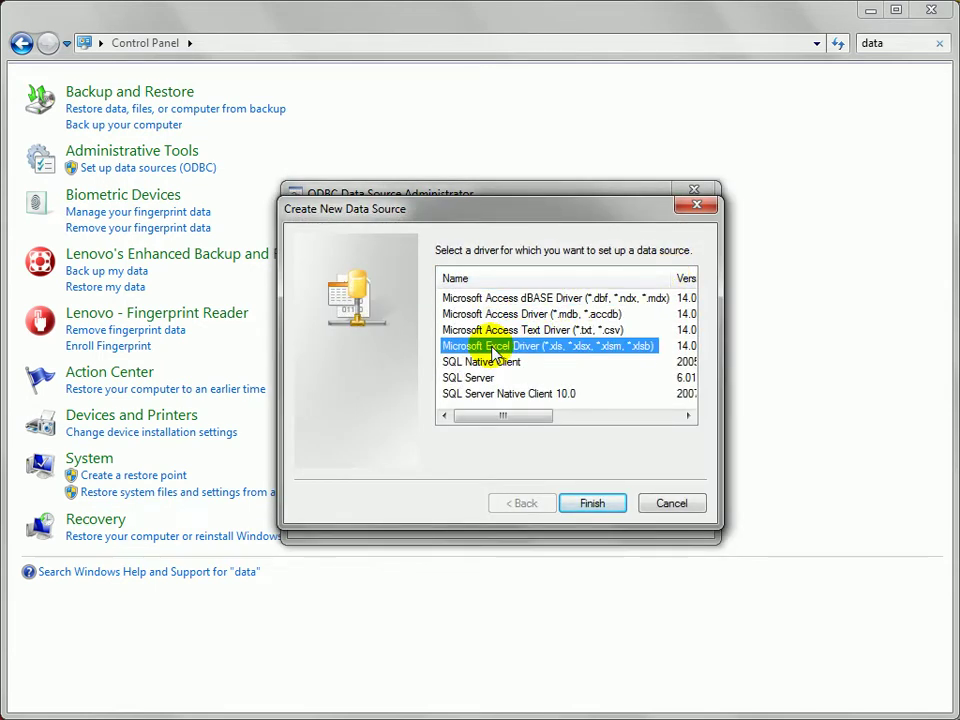
pyautogui.click(592, 507)
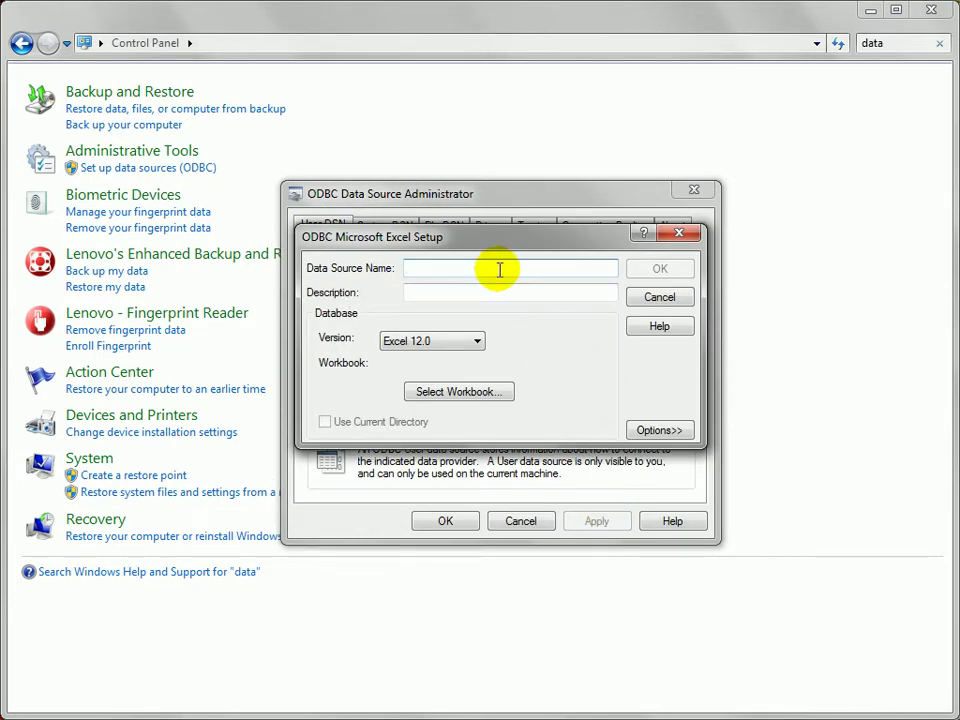
pyautogui.write('Light Bul')
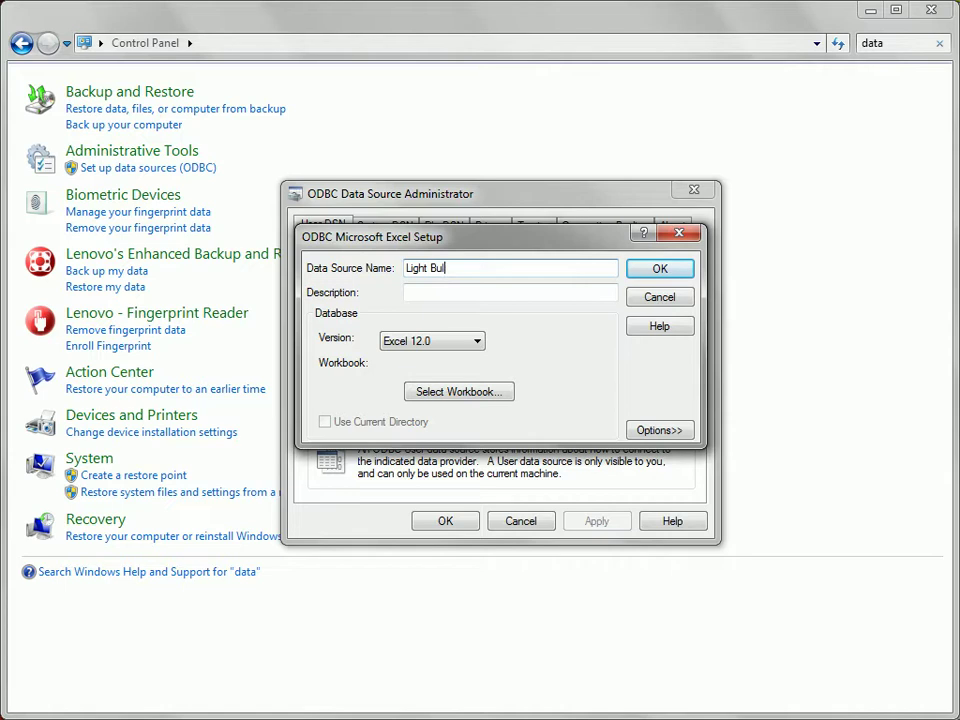
pyautogui.write('b Data for DB Wizard')
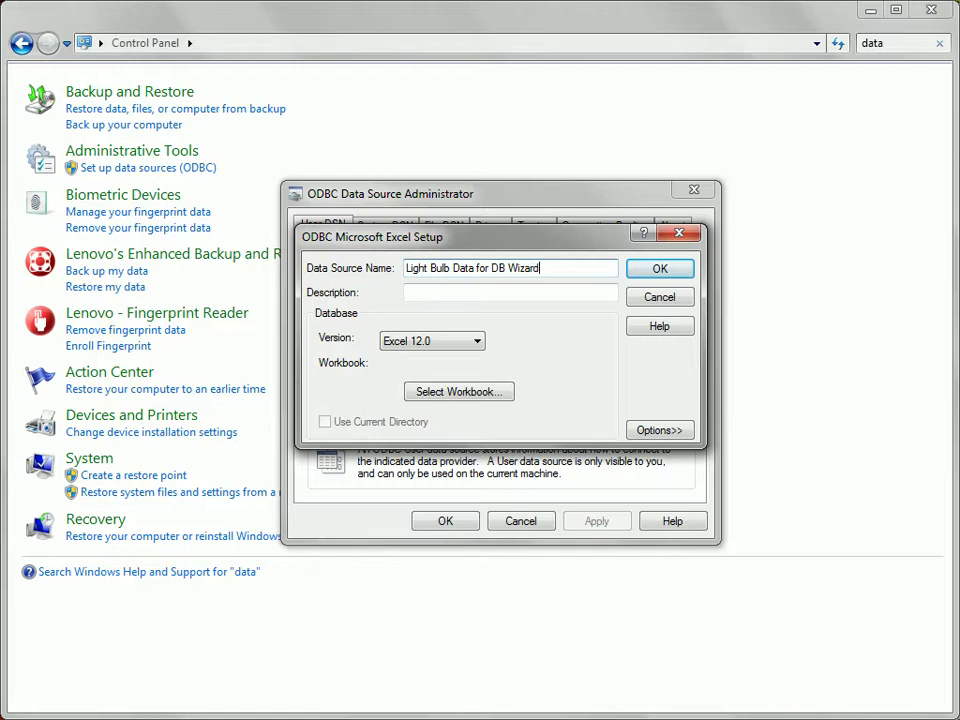
# Step: Point the data source at Light Bulb Data.xlsx in the Ch07 folder
pyautogui.click(489, 396)
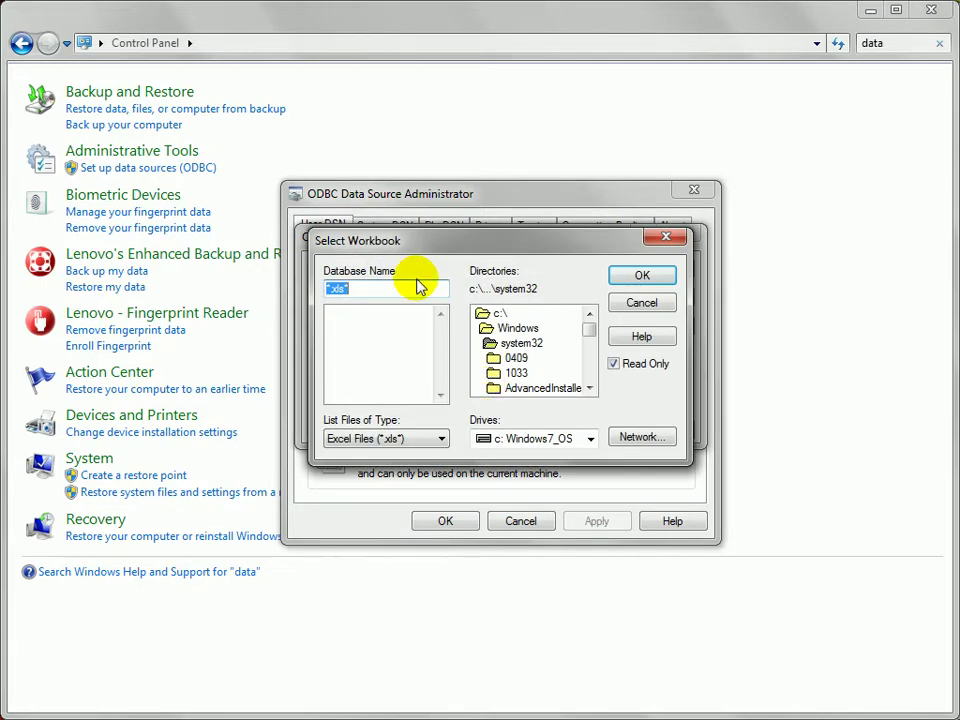
pyautogui.hotkey('ctrl', 'v')
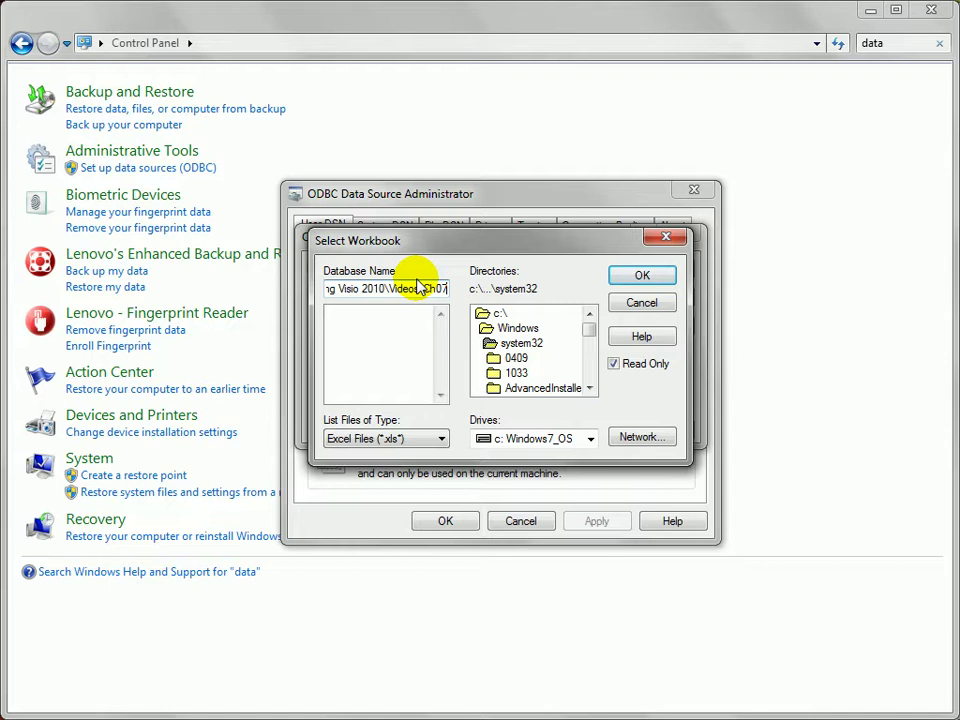
pyautogui.press('Return')
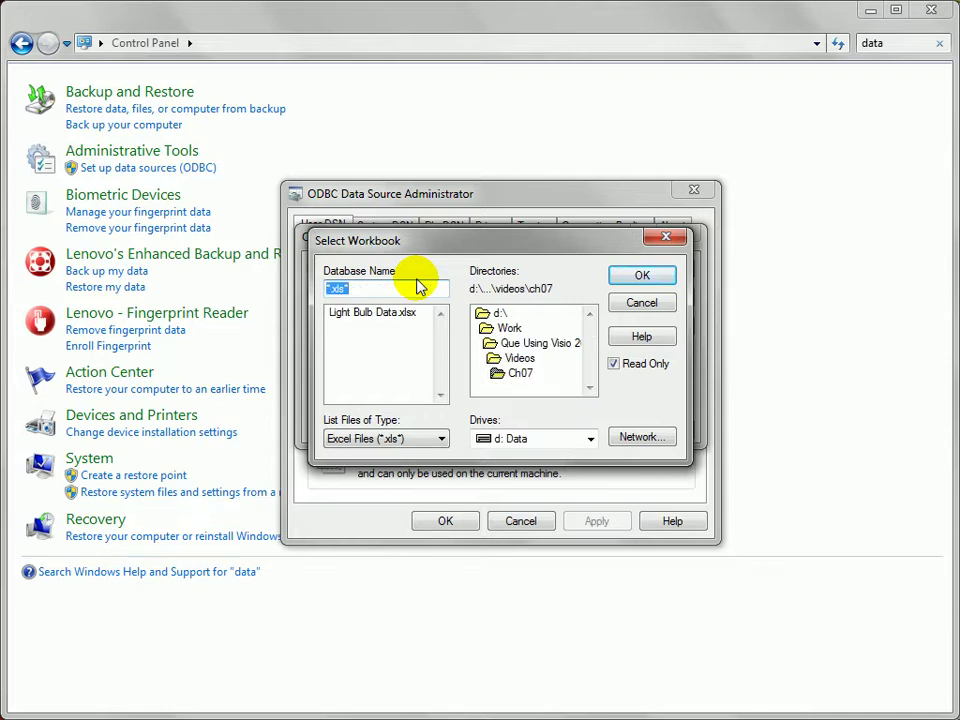
pyautogui.click(416, 314)
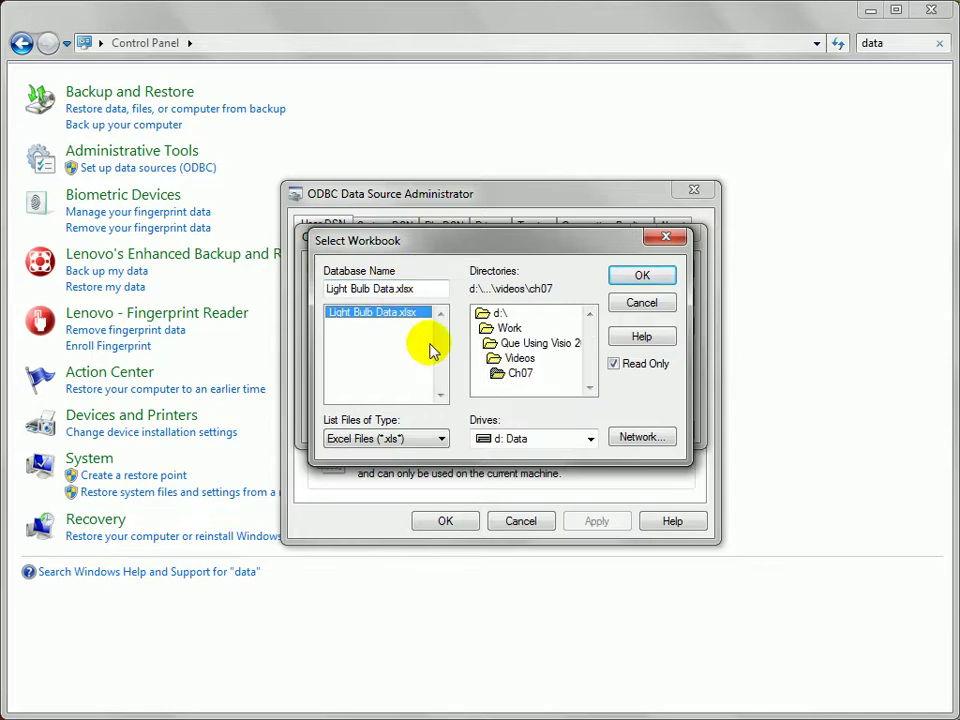
pyautogui.click(645, 275)
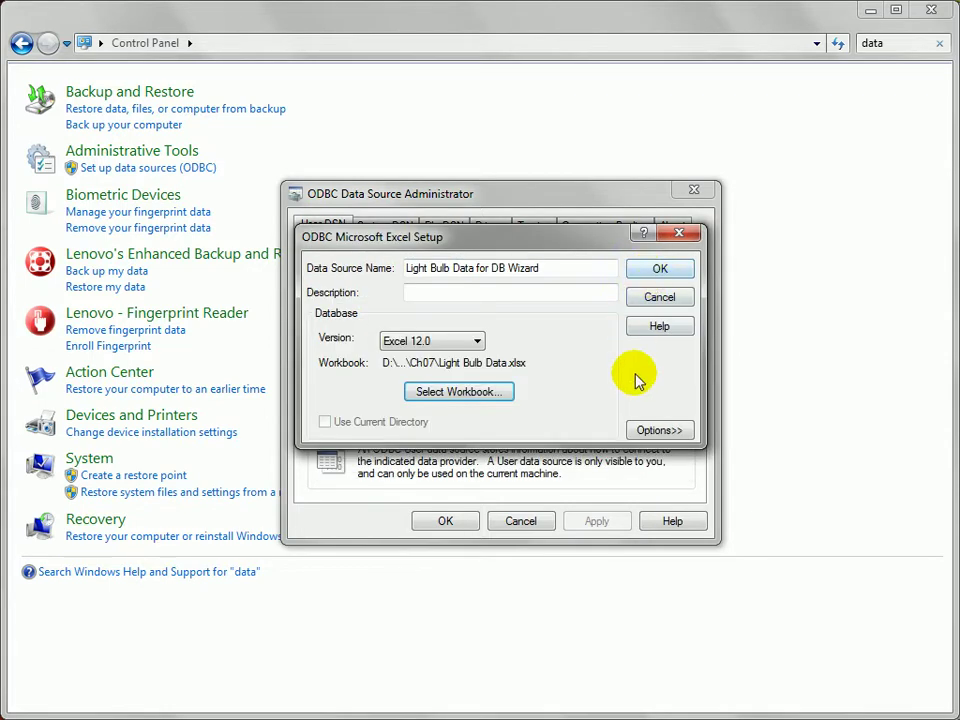
# Step: Clear the Read Only driver option and save the data source
pyautogui.click(668, 433)
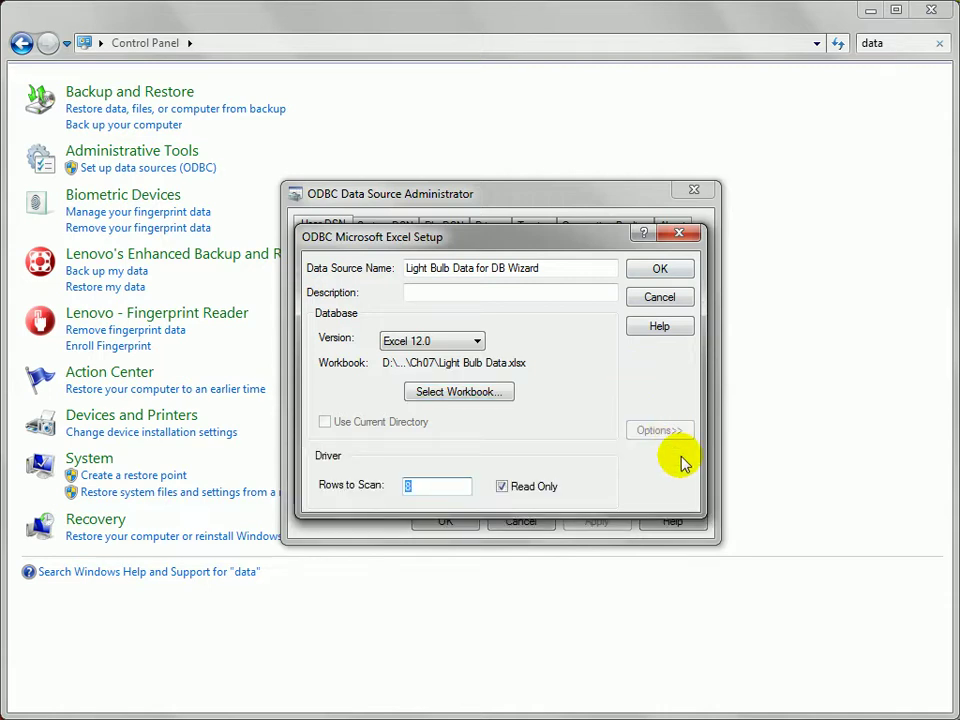
pyautogui.click(502, 487)
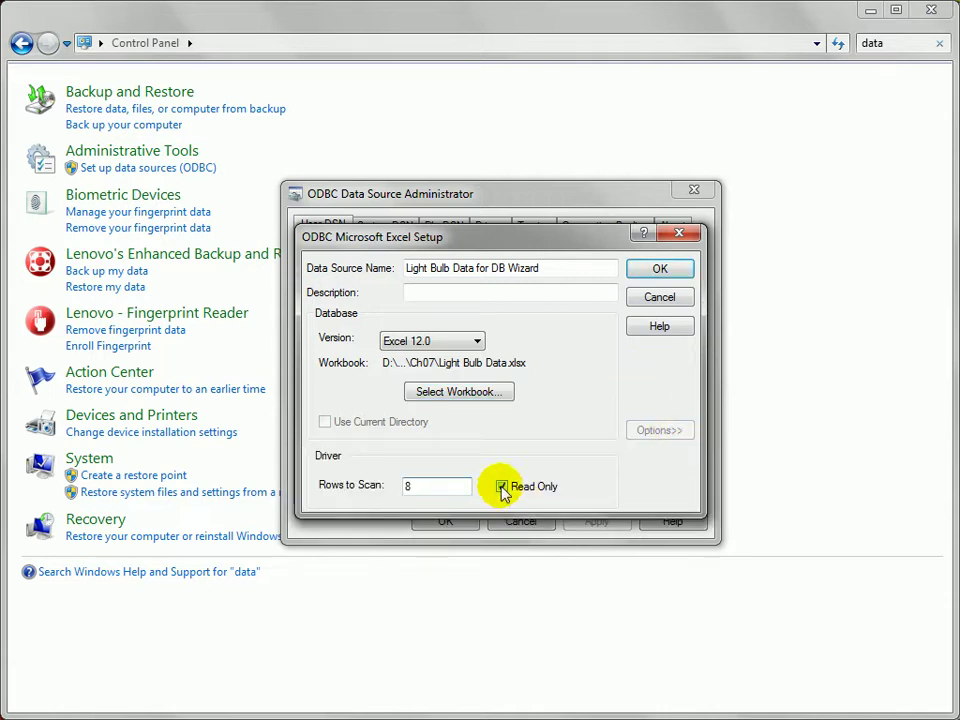
pyautogui.click(502, 487)
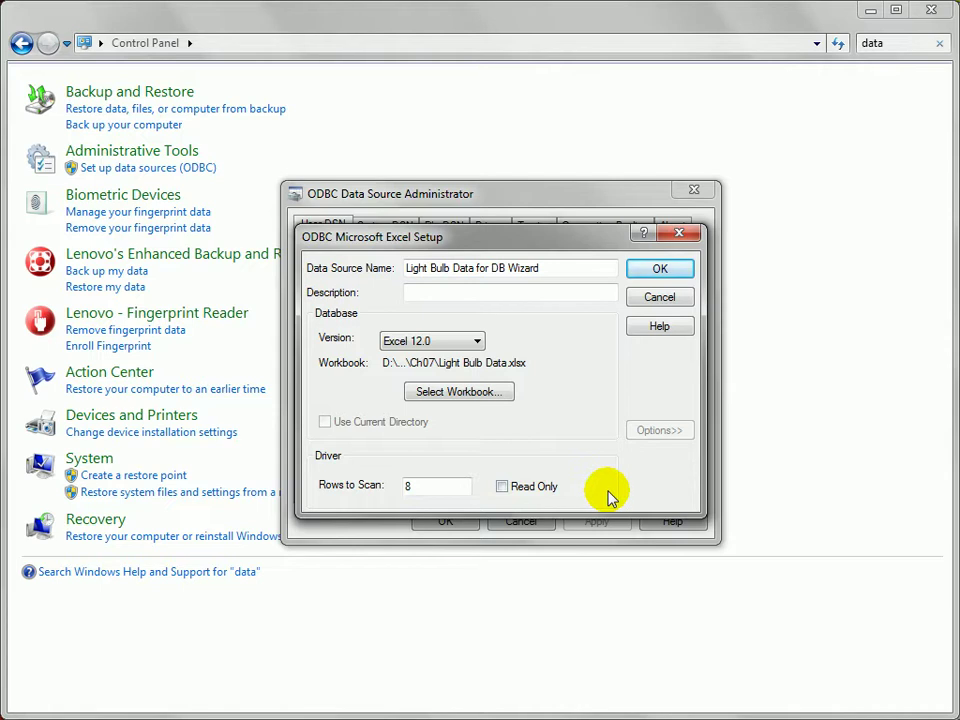
pyautogui.click(660, 270)
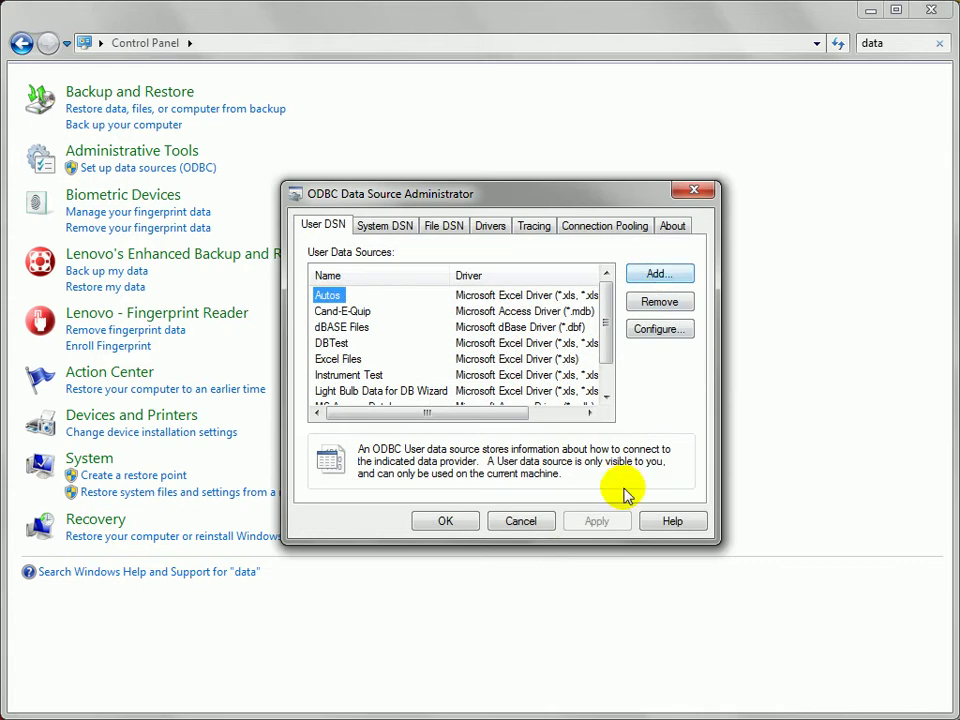
# Step: Drop a Light Bulb on Page-1, give it Bulb Type Halogen and Model GE, and move it up-left
pyautogui.click(446, 521)
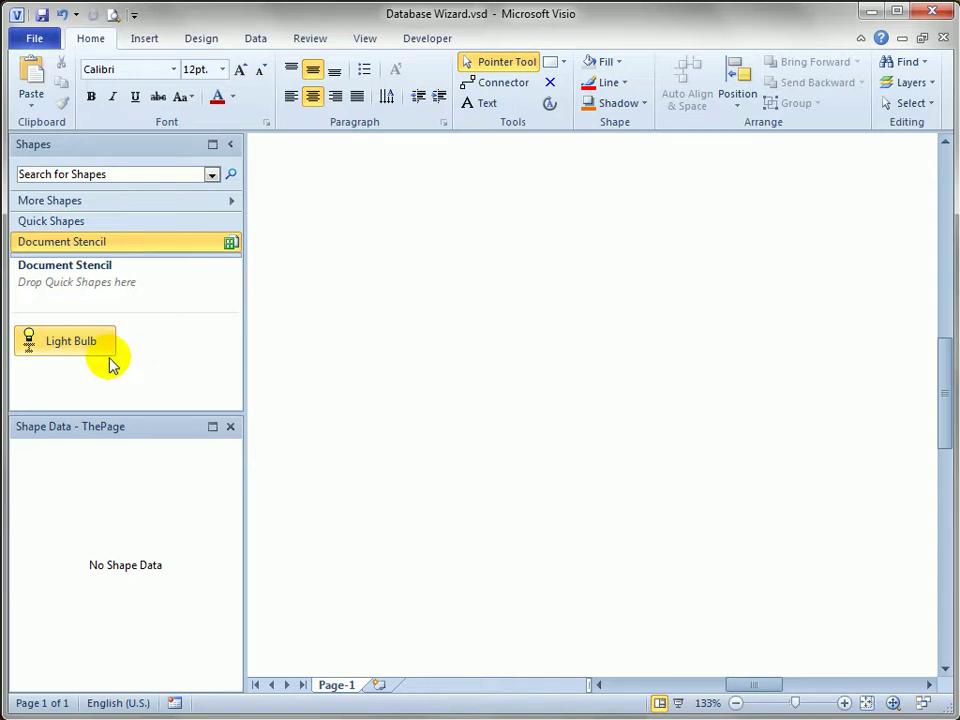
pyautogui.moveTo(43, 350); pyautogui.dragTo(424, 312)
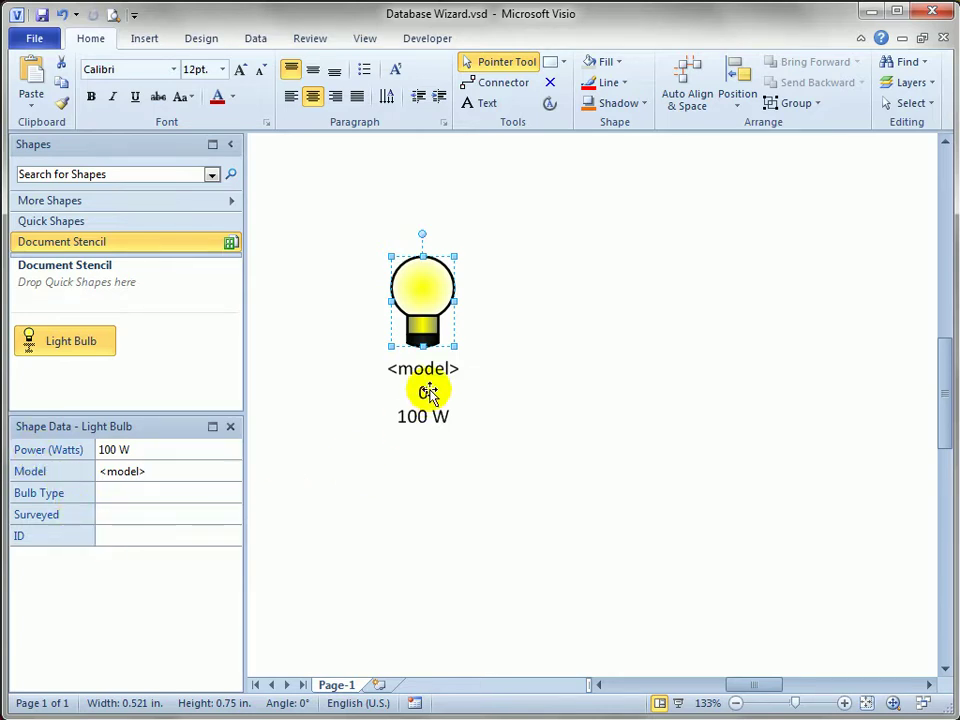
pyautogui.click(141, 494)
pyautogui.click(150, 500)
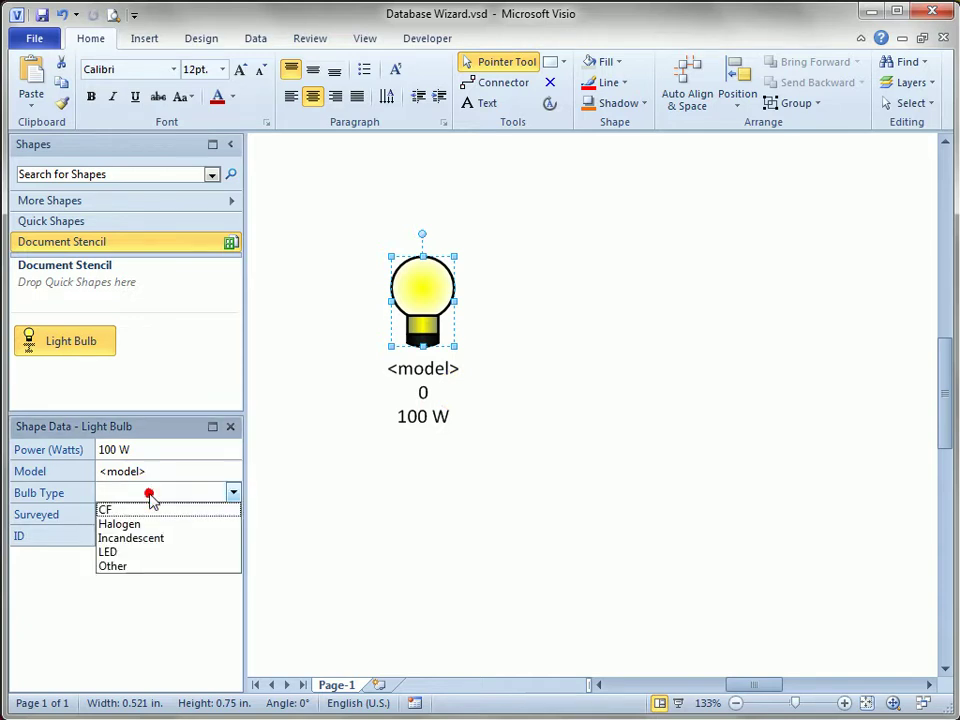
pyautogui.click(135, 523)
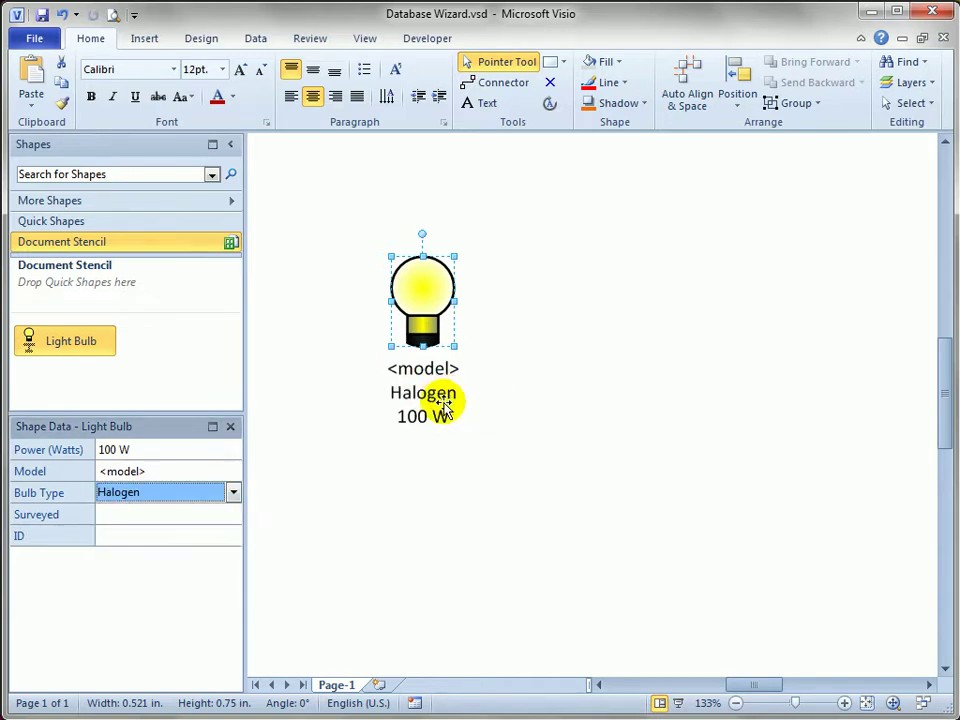
pyautogui.click(171, 469)
pyautogui.write('GE')
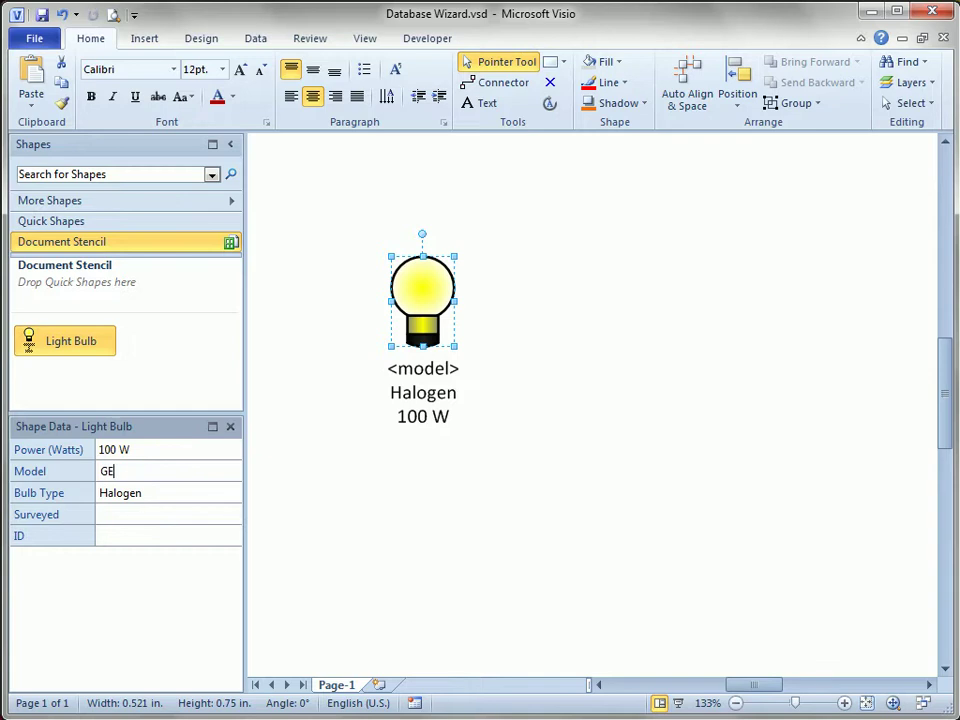
pyautogui.press('Return')
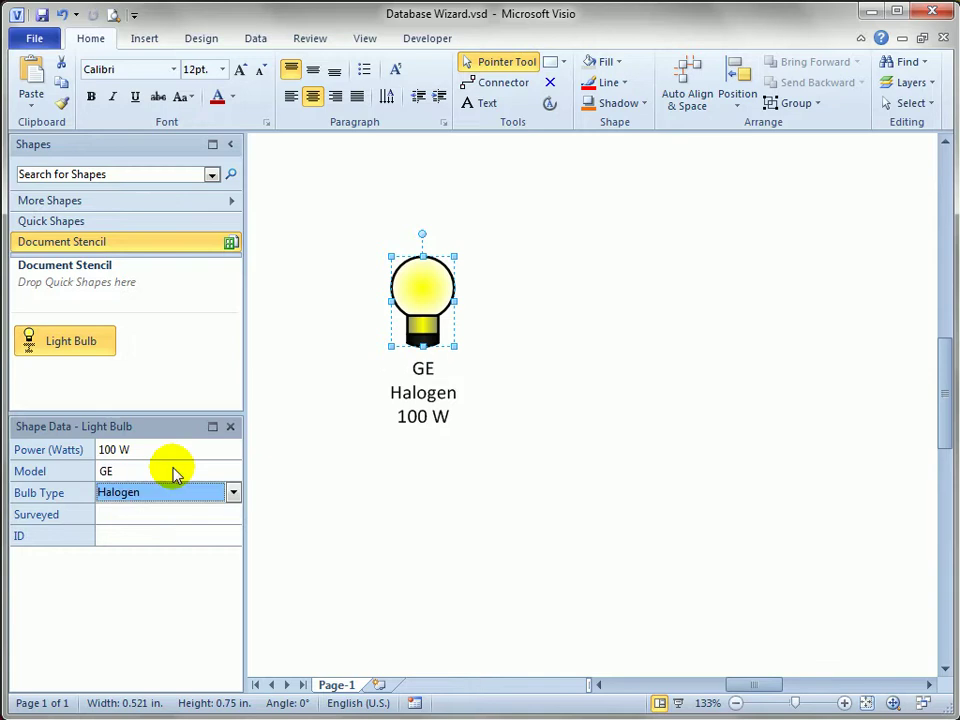
pyautogui.click(485, 376)
pyautogui.moveTo(441, 313); pyautogui.dragTo(401, 242)
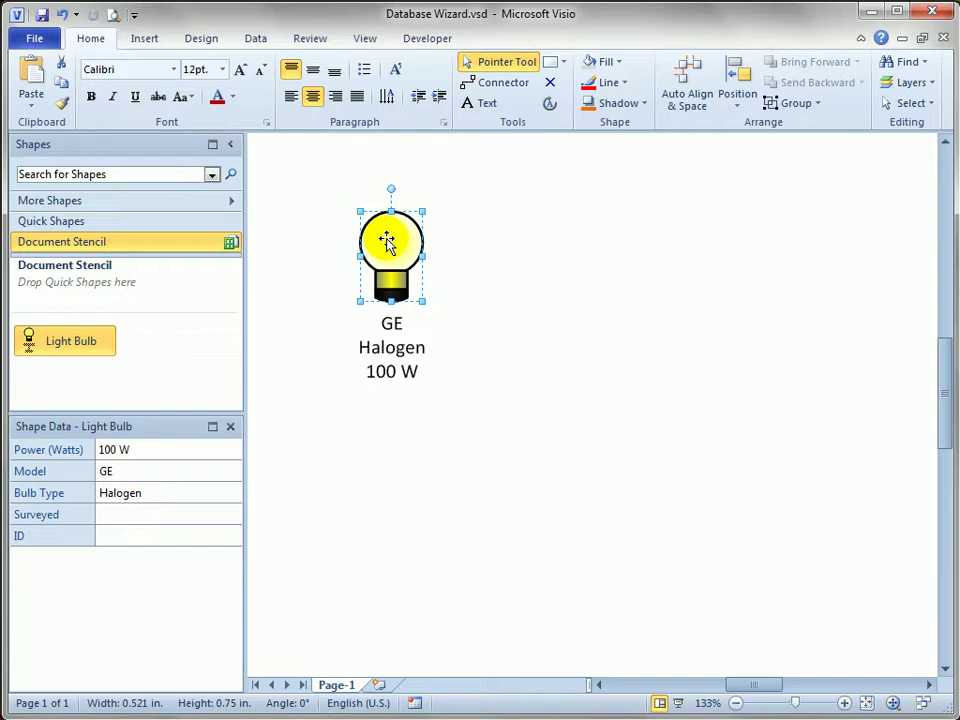
# Step: Open the bulb's ShapeSheet and inspect the Shape Data label formulas and rows
pyautogui.rightClick(387, 243)
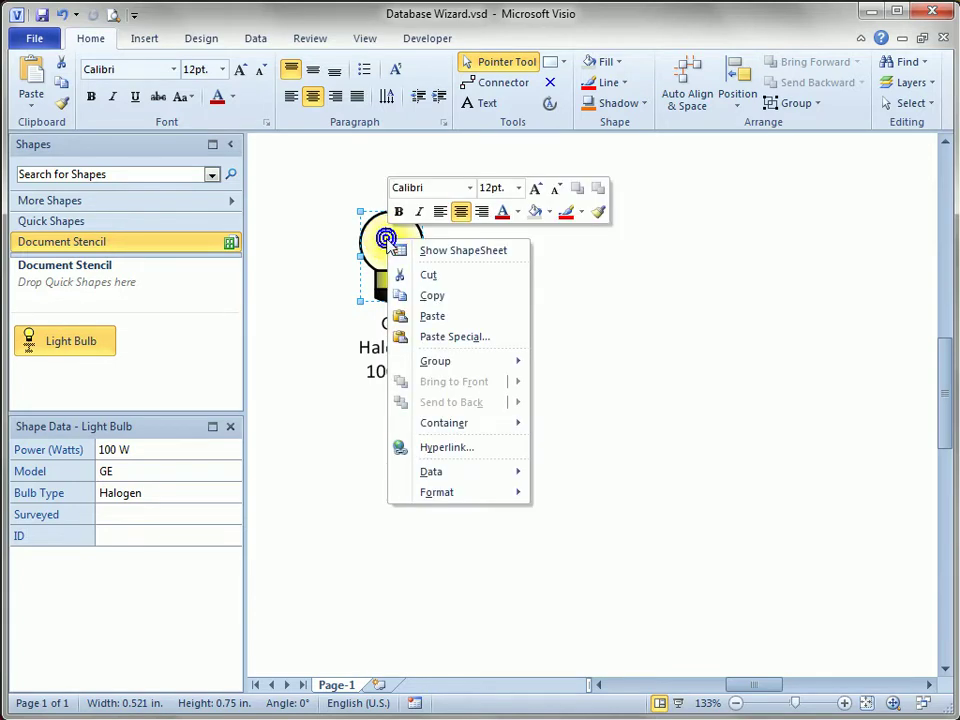
pyautogui.click(490, 253)
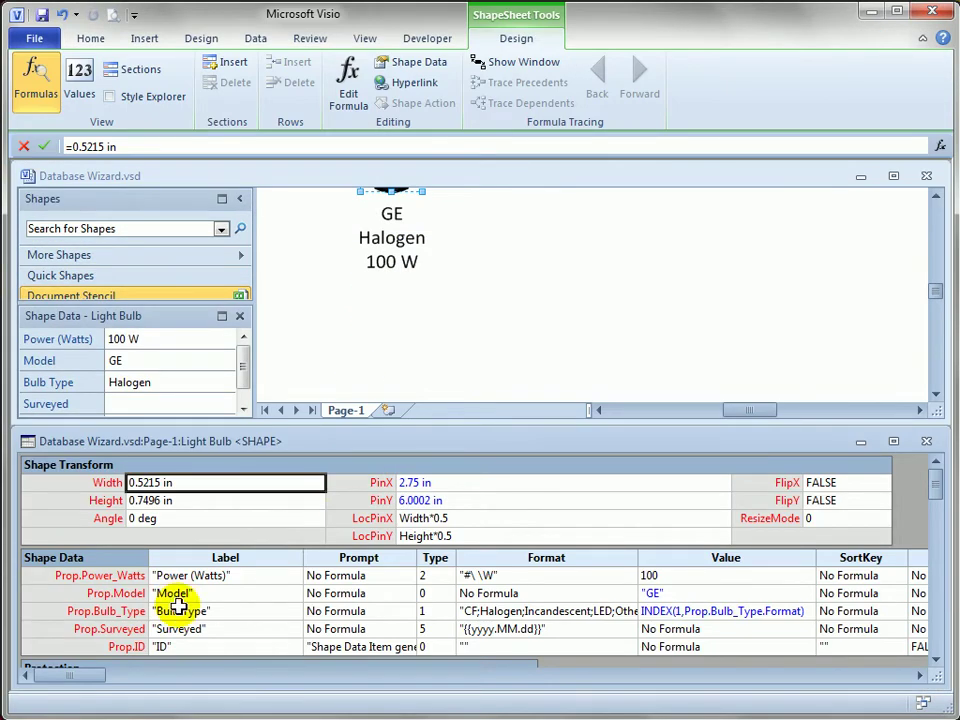
pyautogui.click(240, 576)
pyautogui.click(237, 593)
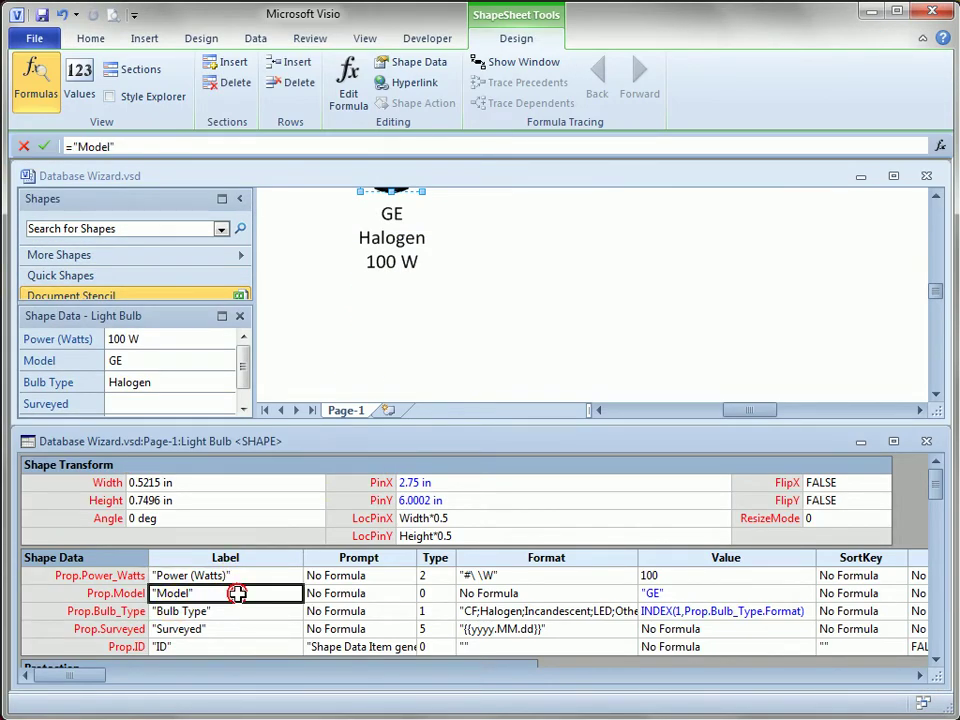
pyautogui.click(236, 610)
pyautogui.click(236, 628)
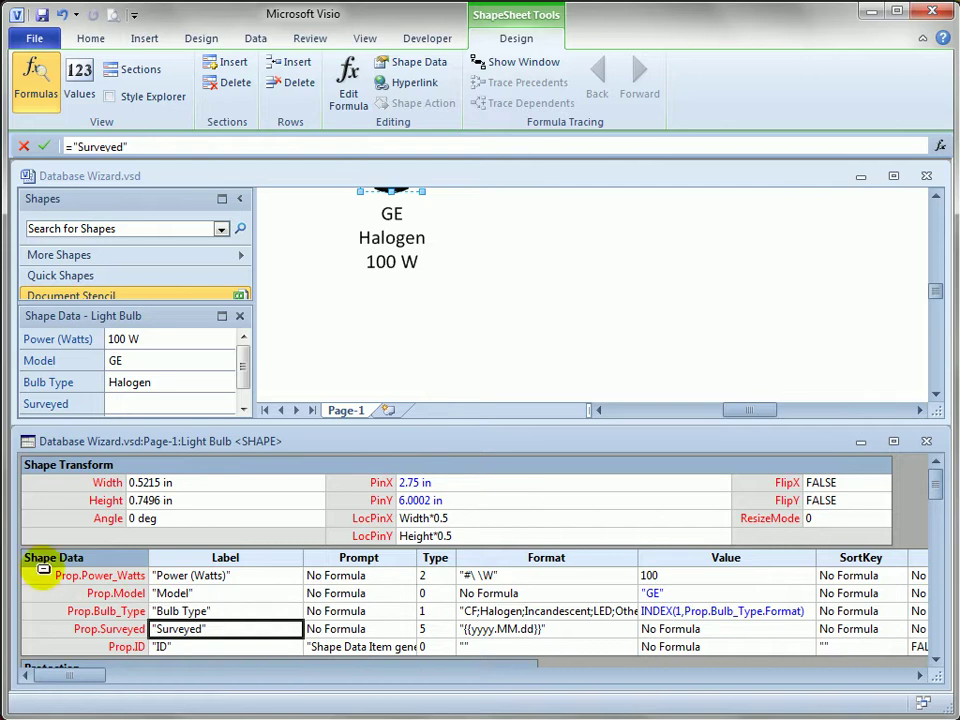
pyautogui.click(120, 575)
pyautogui.click(116, 594)
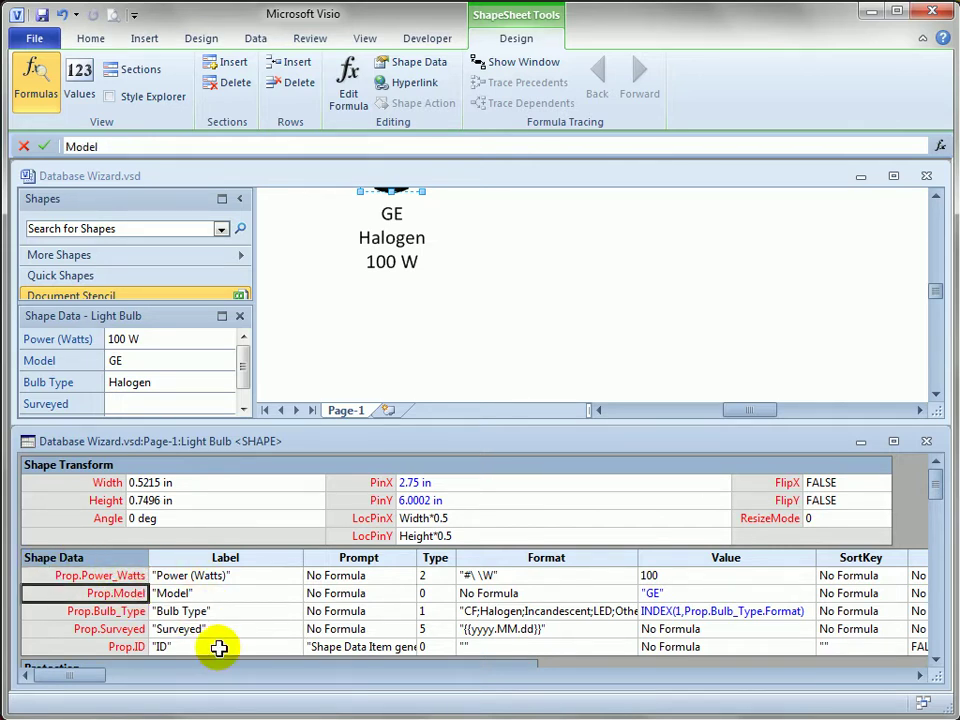
# Step: Insert a new Shape Data row, Row_6, below the Prop.ID row
pyautogui.click(222, 647)
pyautogui.scroll(-1, 281, 587)
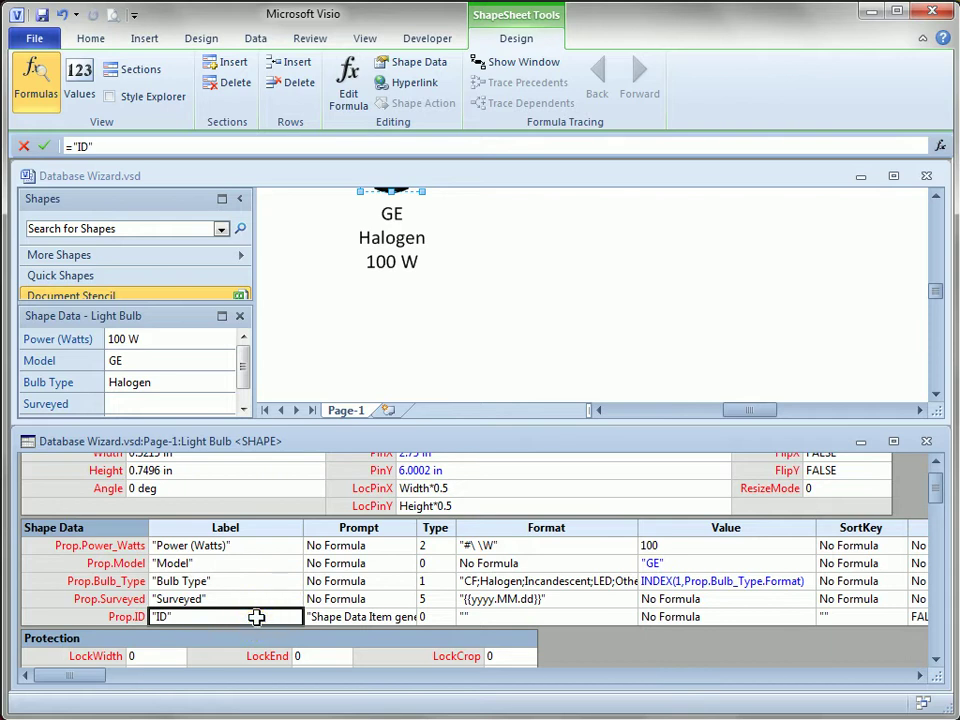
pyautogui.rightClick(257, 617)
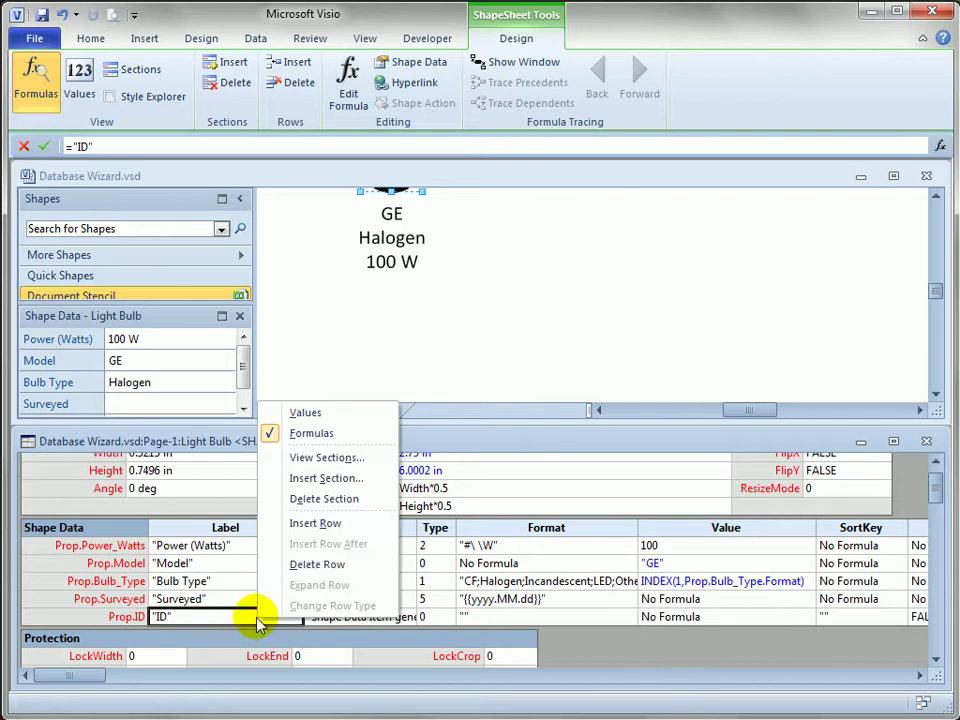
pyautogui.click(340, 530)
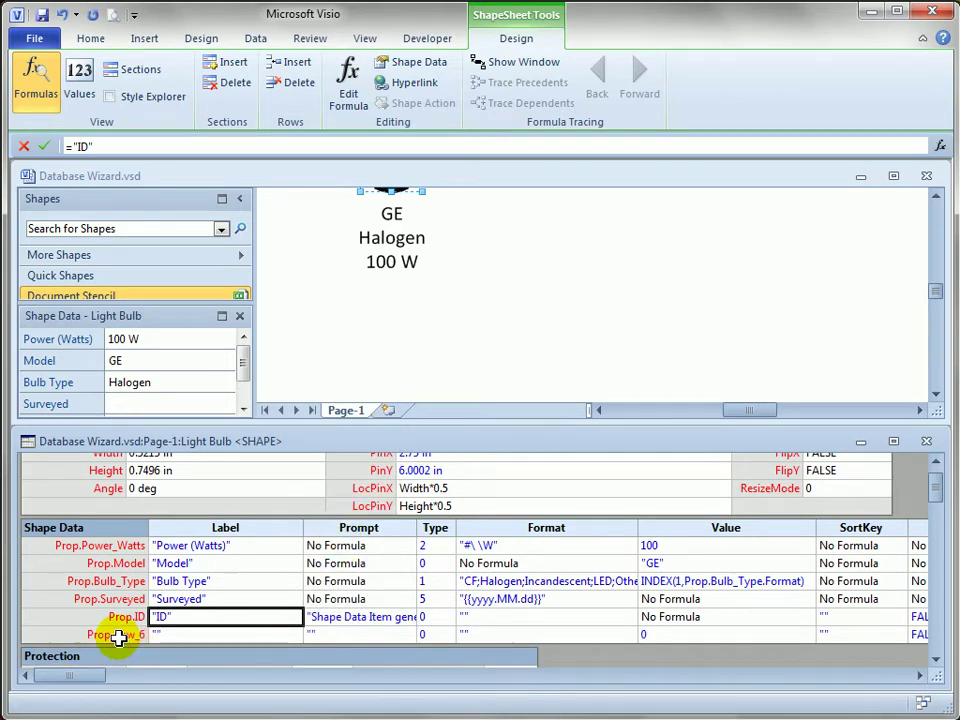
pyautogui.click(170, 636)
# Step: Review the Row_6 property in Define Shape Data, then cancel without changes
pyautogui.rightClick(193, 346)
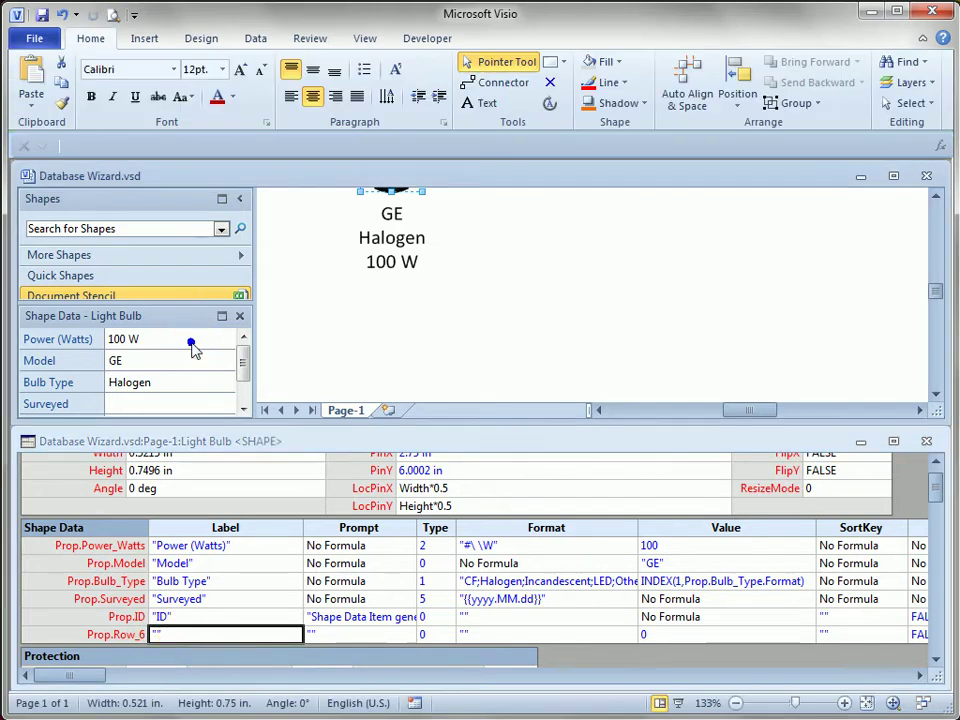
pyautogui.click(286, 441)
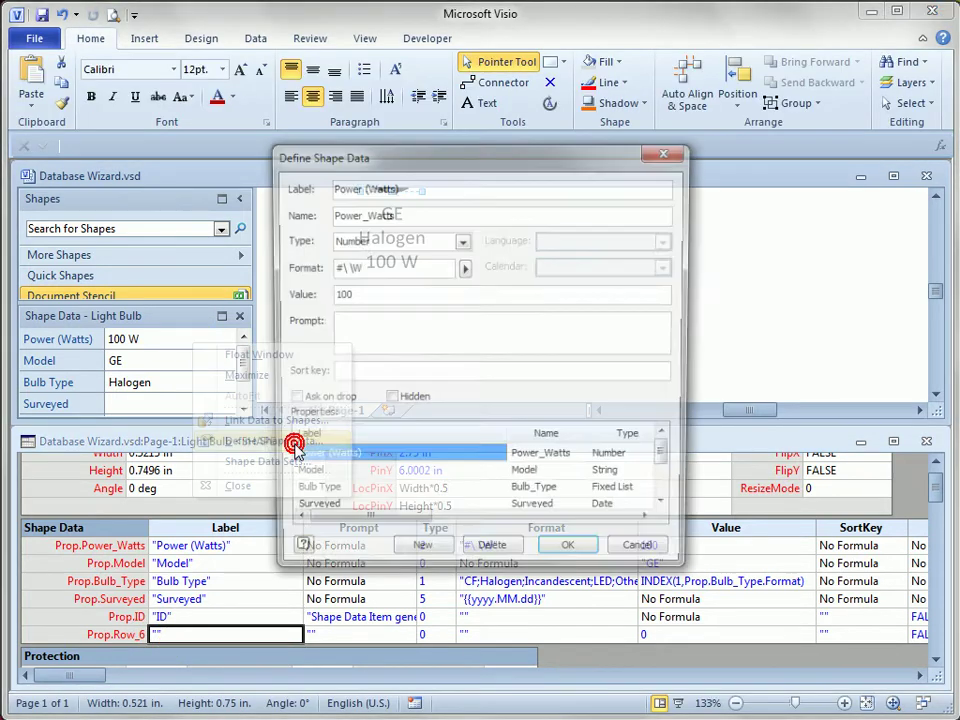
pyautogui.moveTo(668, 455); pyautogui.dragTo(669, 491)
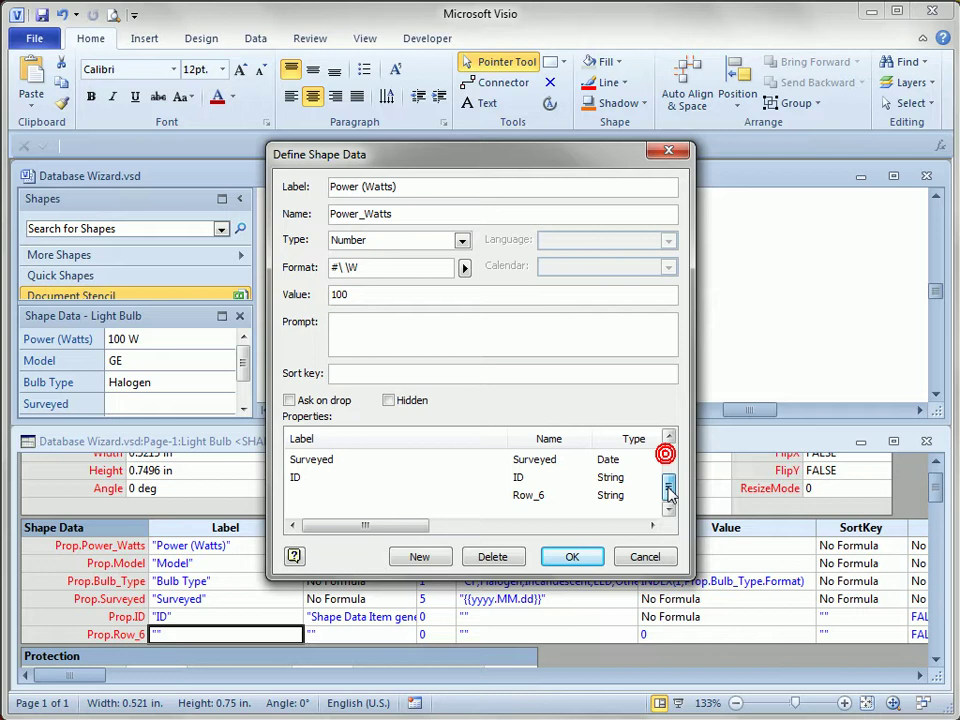
pyautogui.click(538, 496)
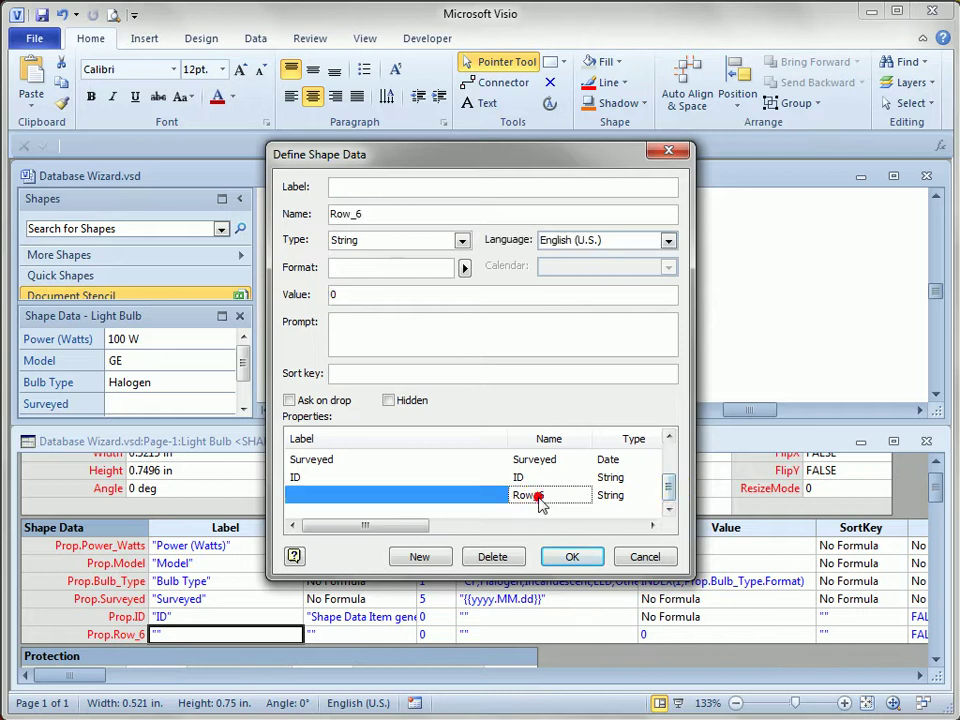
pyautogui.click(335, 187)
pyautogui.click(418, 212)
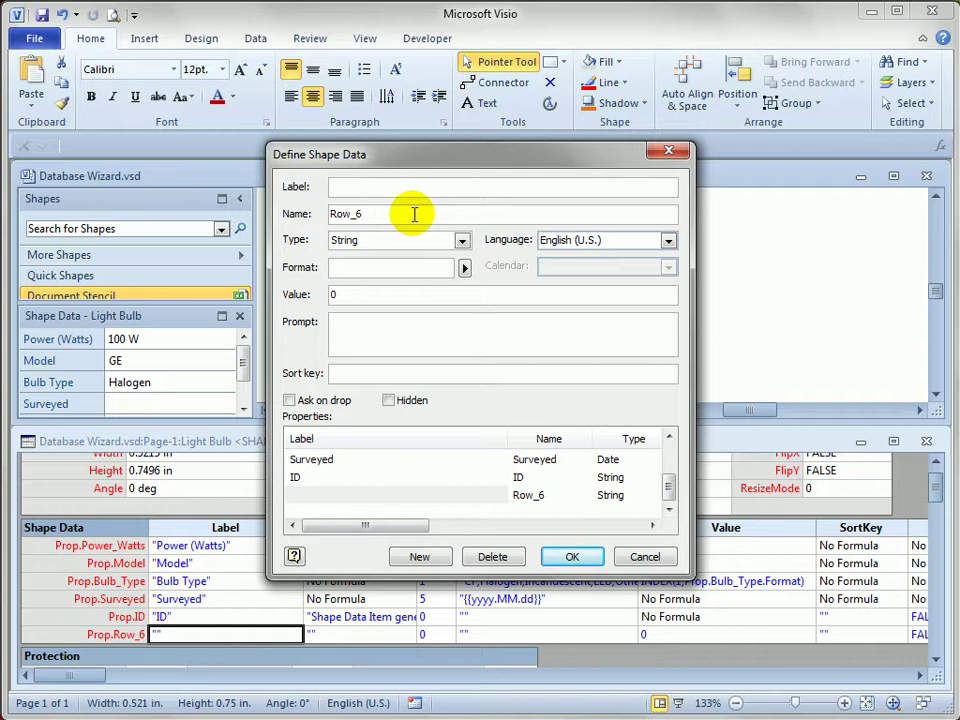
pyautogui.doubleClick(413, 213)
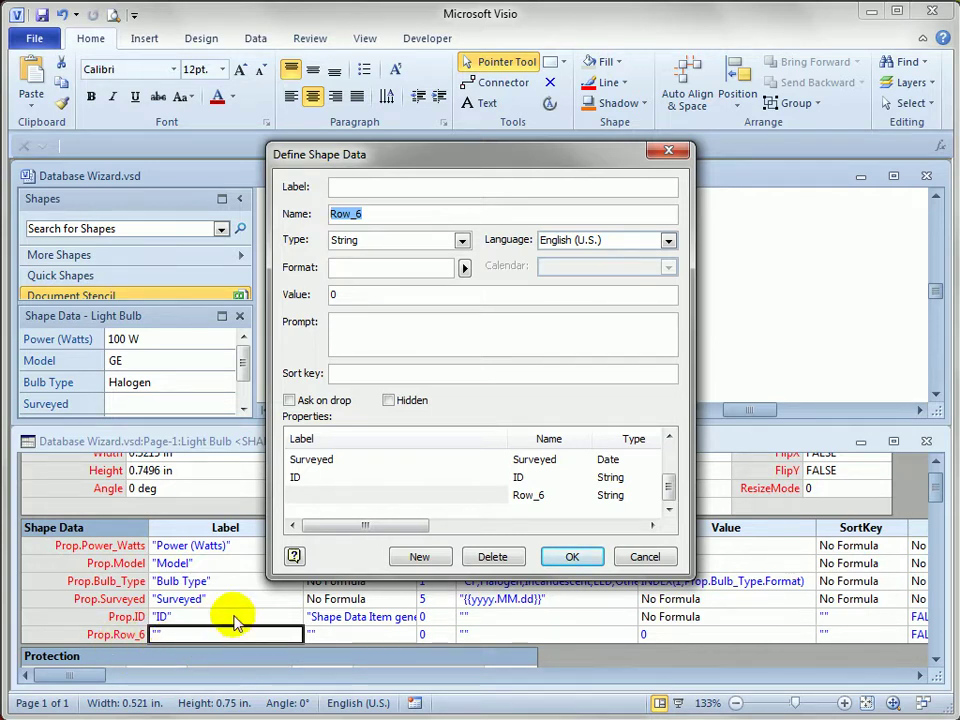
pyautogui.click(648, 563)
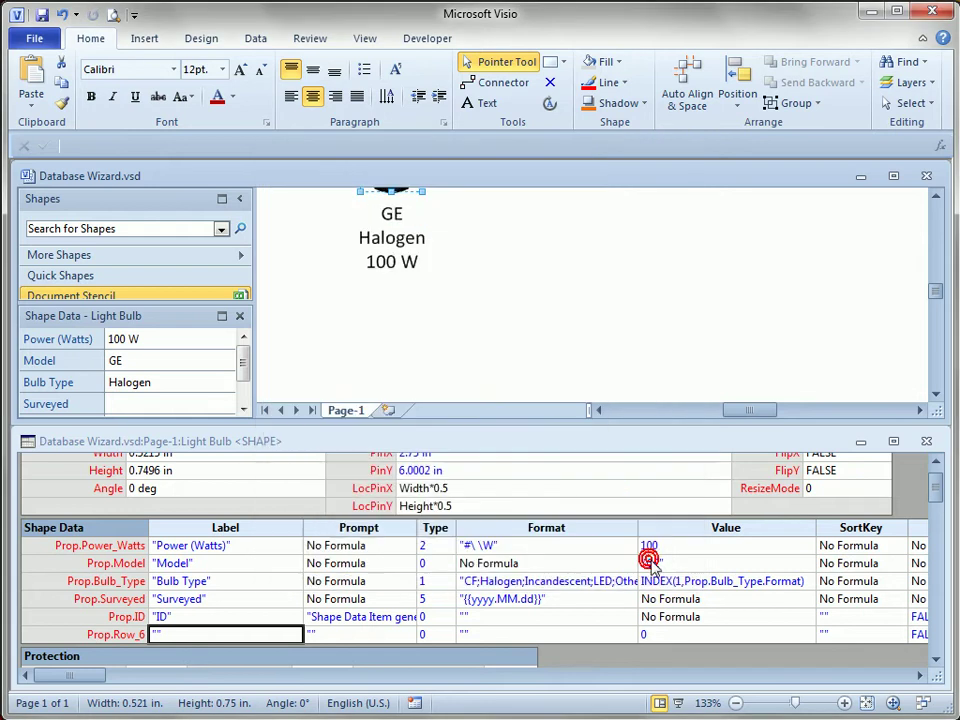
# Step: Close the ShapeSheet and delete the Light Bulb shape from Page-1
pyautogui.click(926, 440)
pyautogui.click(731, 414)
pyautogui.moveTo(482, 178); pyautogui.dragTo(313, 355)
pyautogui.press('Delete')
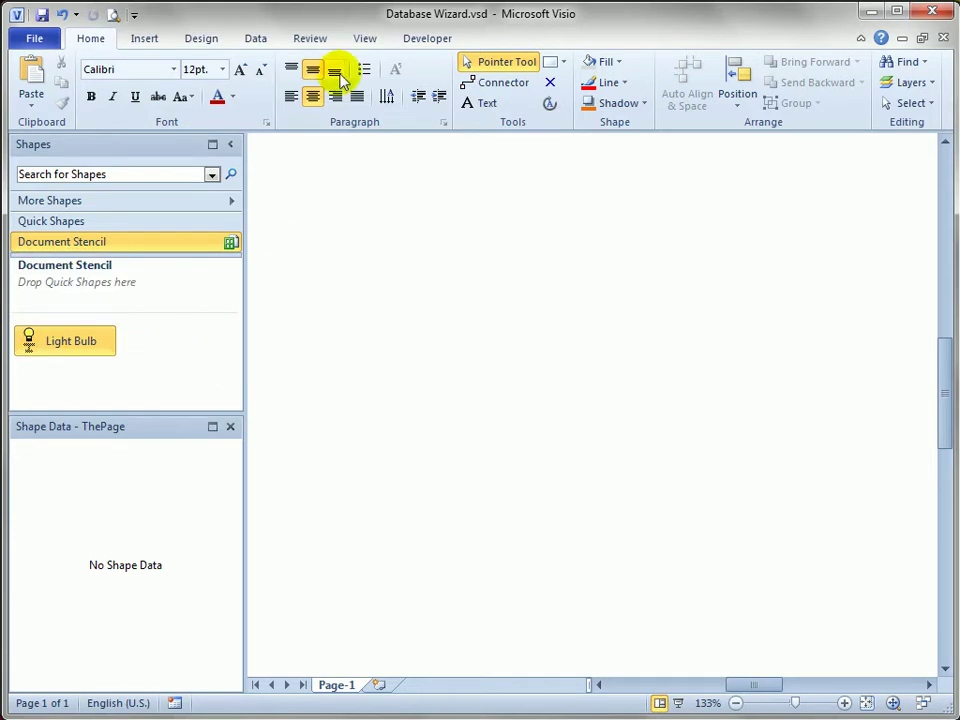
# Step: Launch the Database Wizard from the Visio Extras add-ons
pyautogui.click(367, 39)
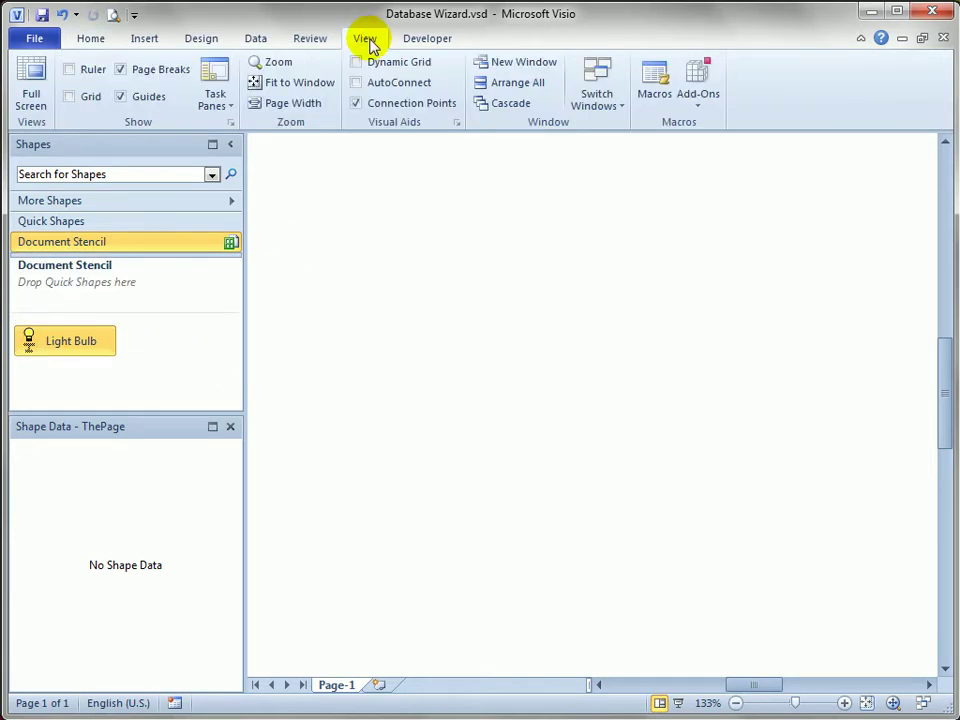
pyautogui.click(697, 108)
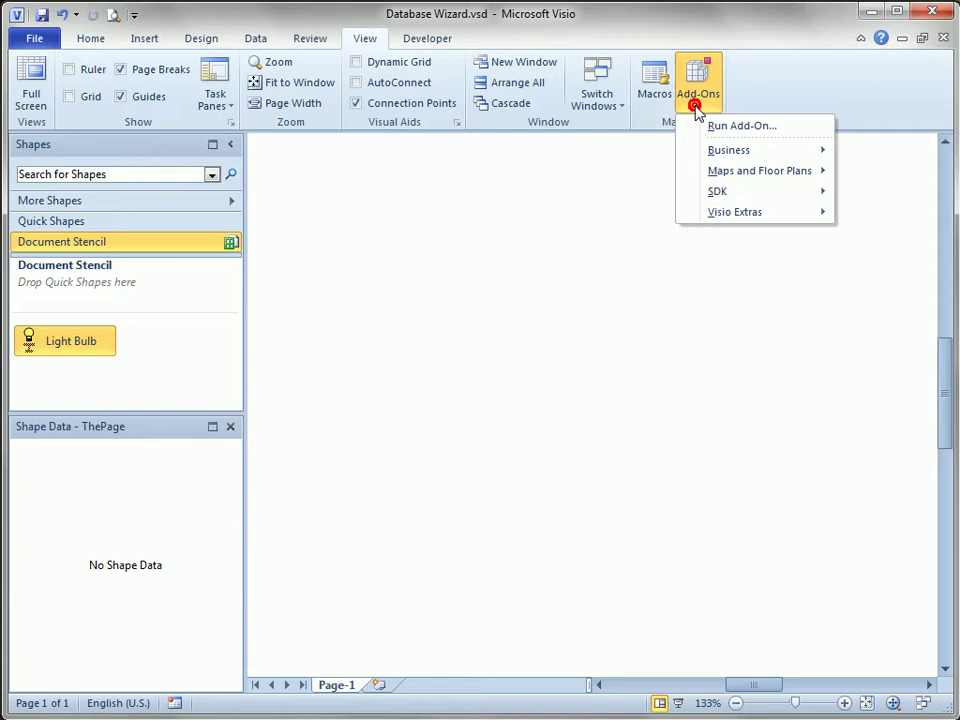
pyautogui.moveTo(780, 222)
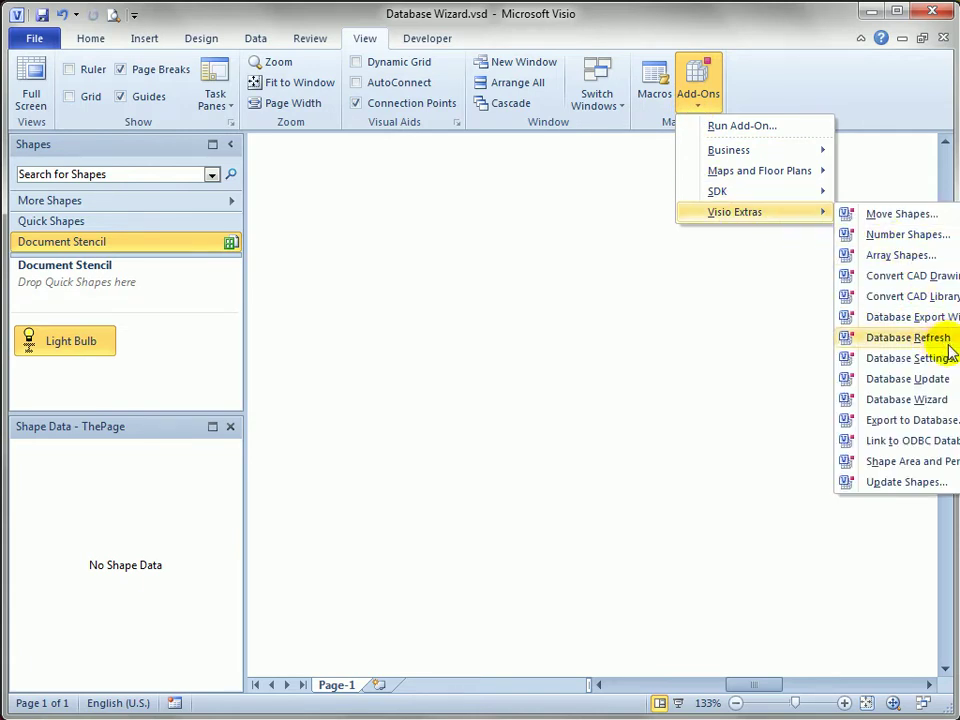
pyautogui.click(936, 405)
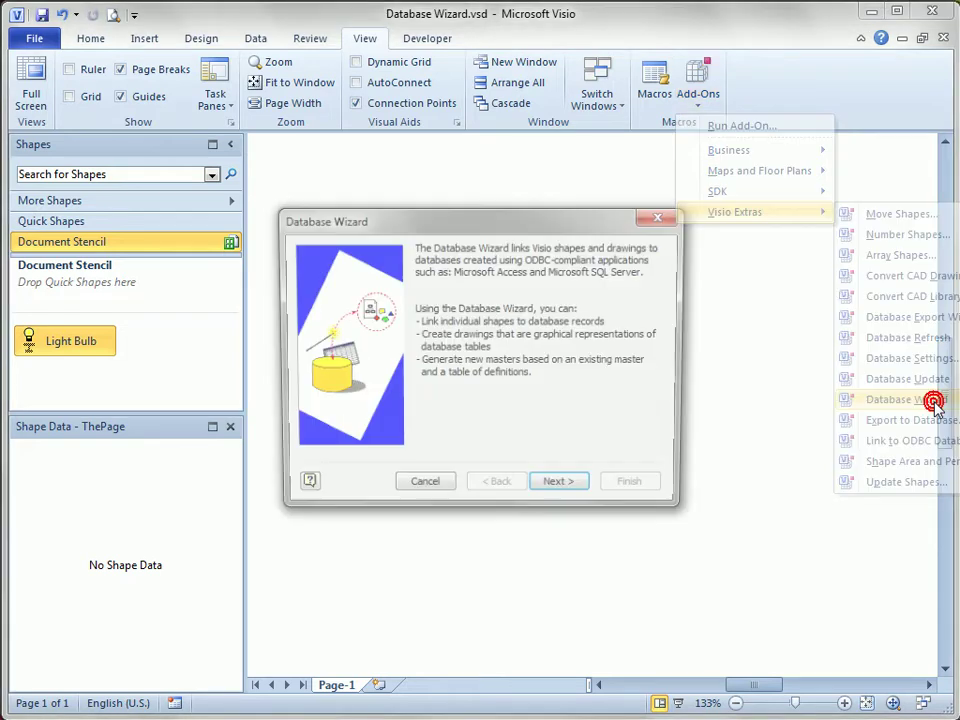
# Step: Choose to link shapes to database records using masters on a document stencil
pyautogui.click(562, 492)
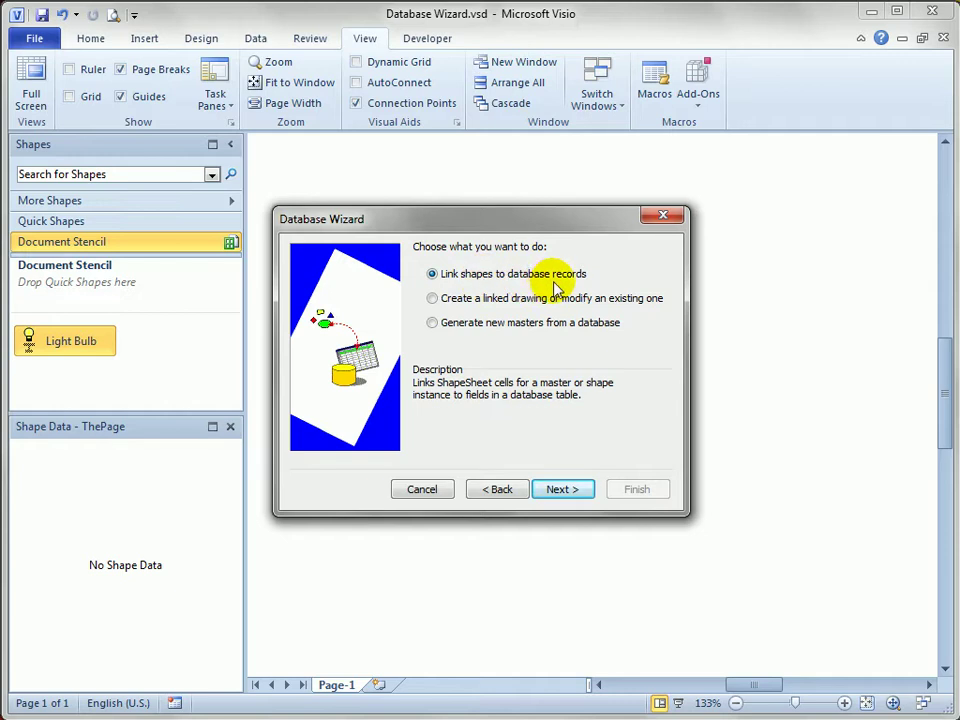
pyautogui.click(574, 500)
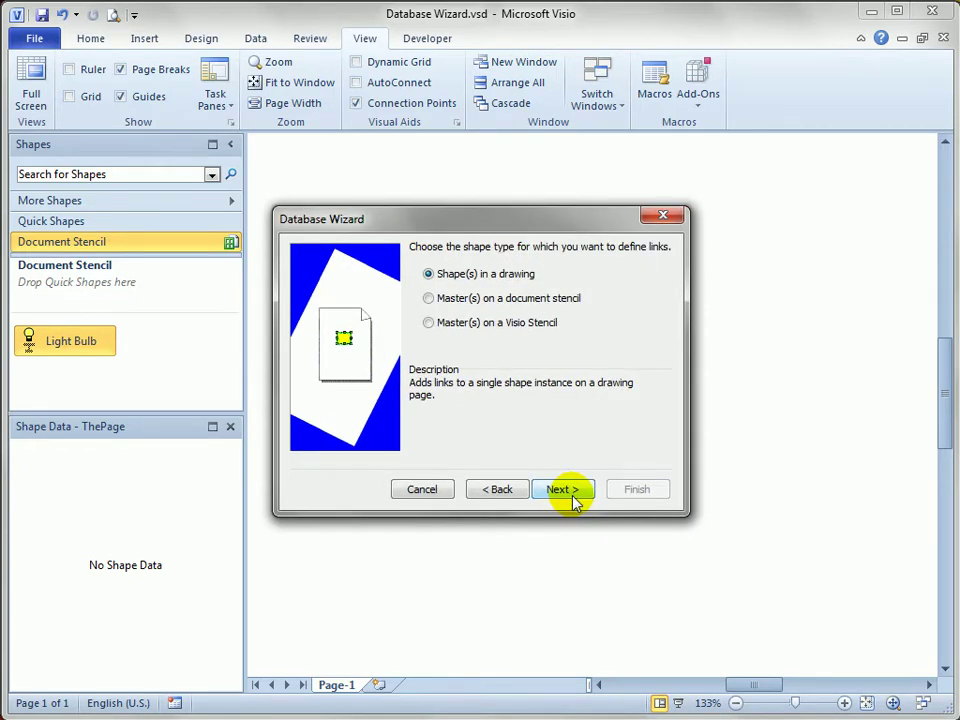
pyautogui.click(430, 299)
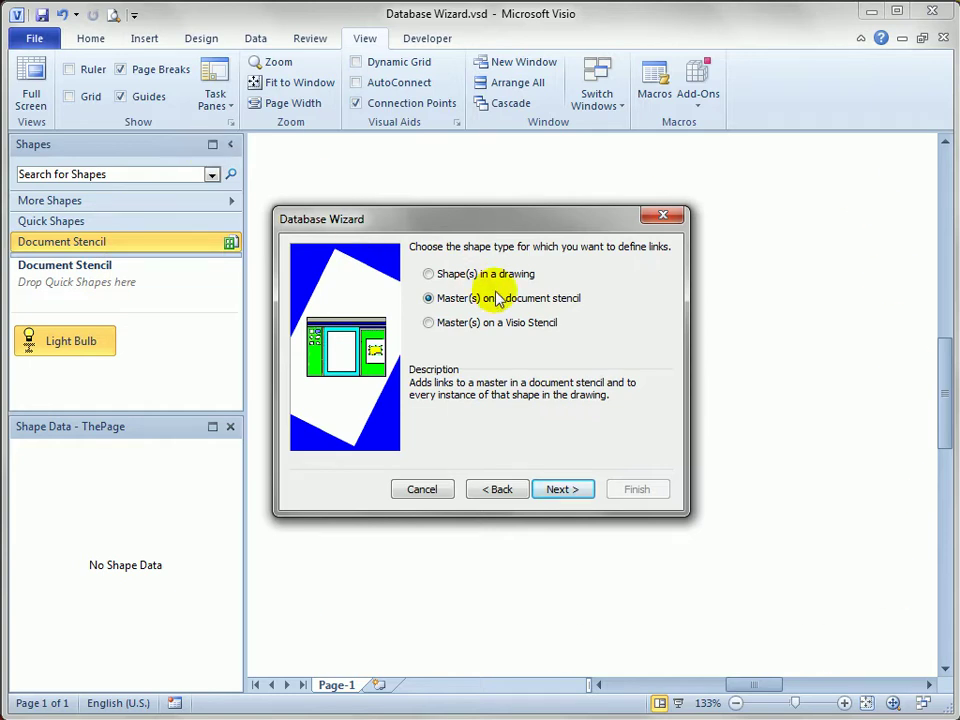
pyautogui.click(571, 491)
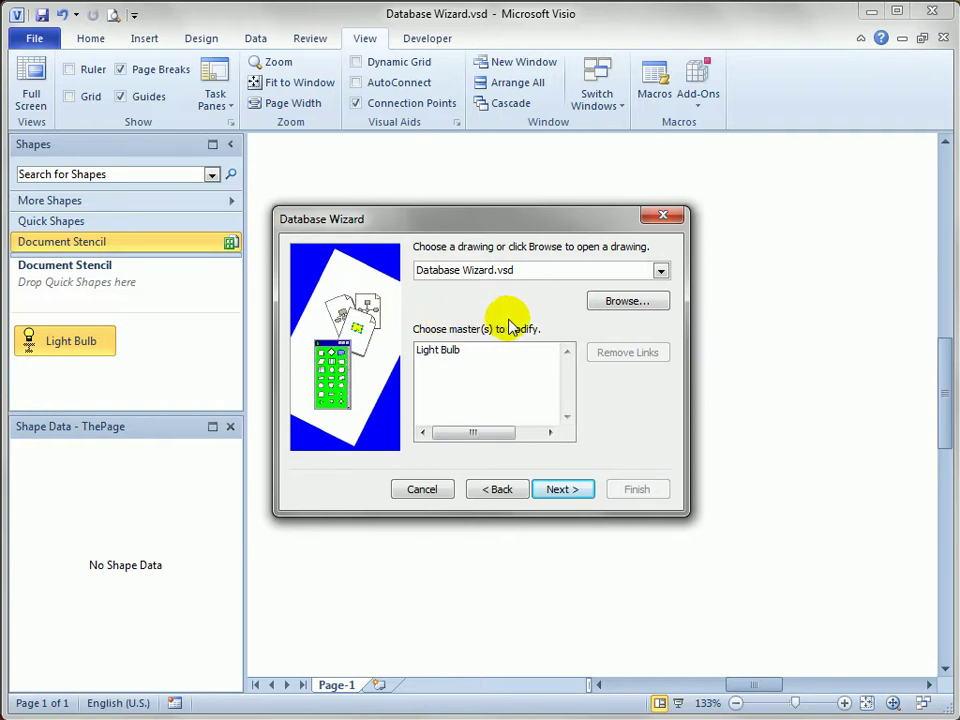
# Step: Pick the Light Bulb master, the Light Bulb Data for DB Wizard source, and the ModelTypePower table
pyautogui.click(438, 350)
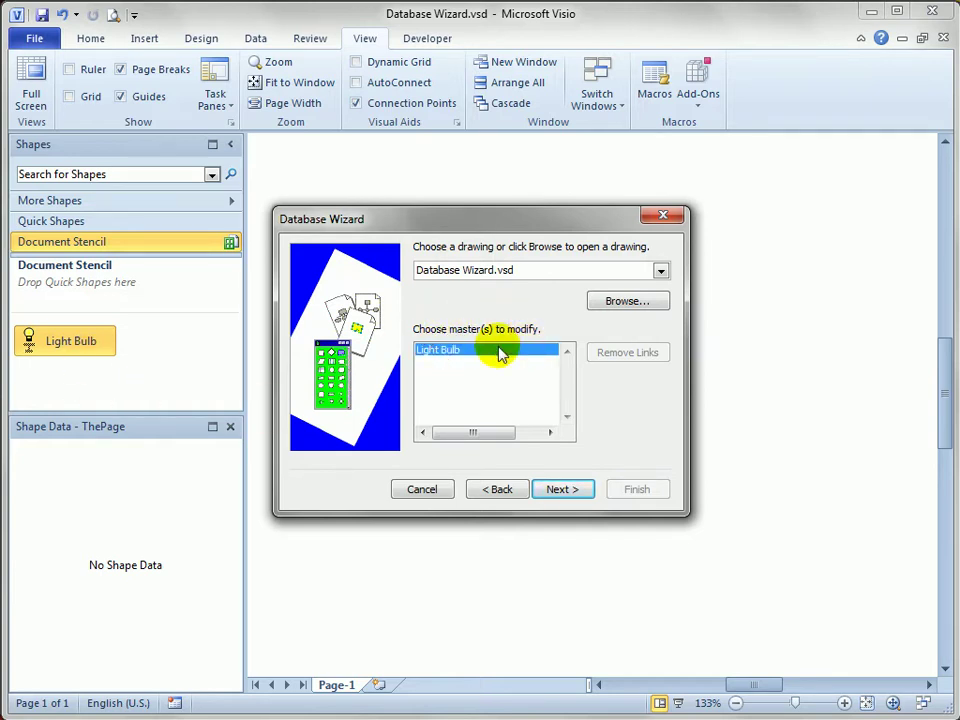
pyautogui.click(574, 490)
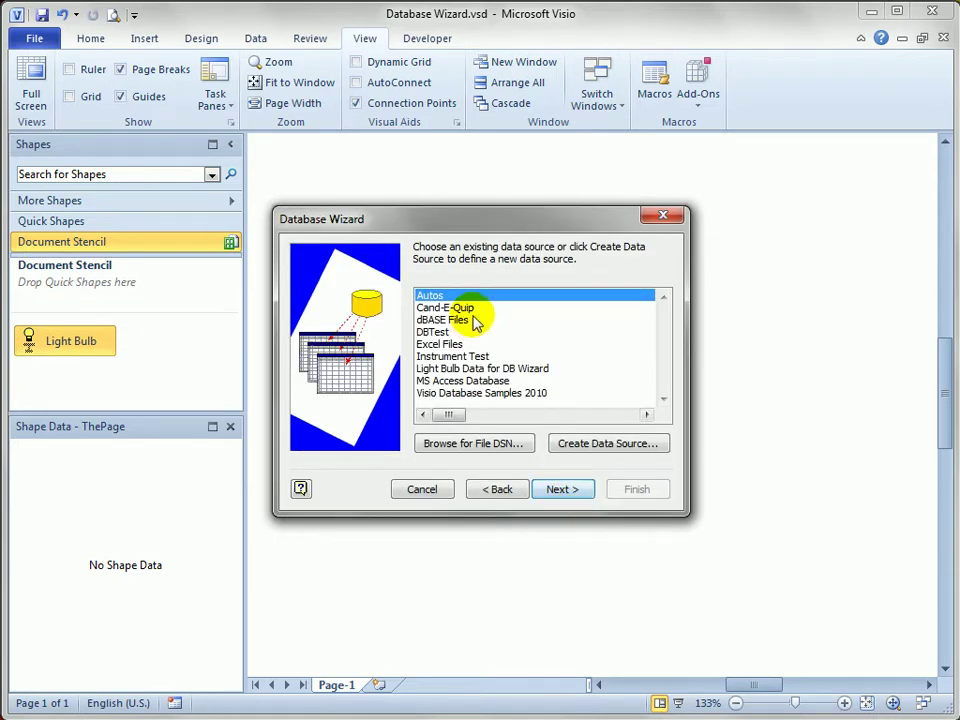
pyautogui.click(489, 368)
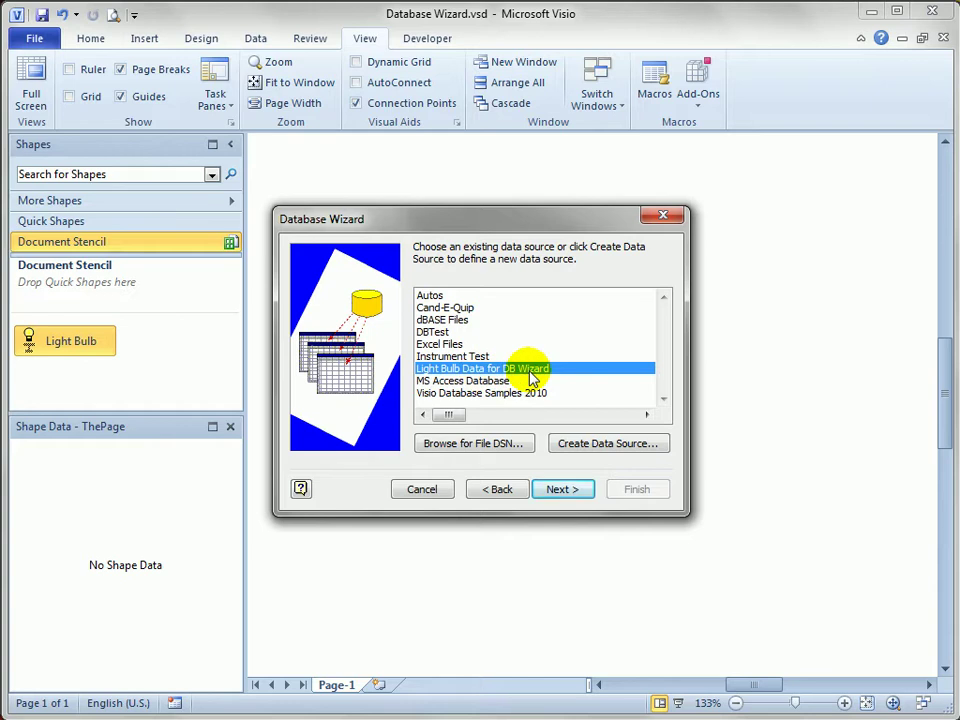
pyautogui.click(564, 490)
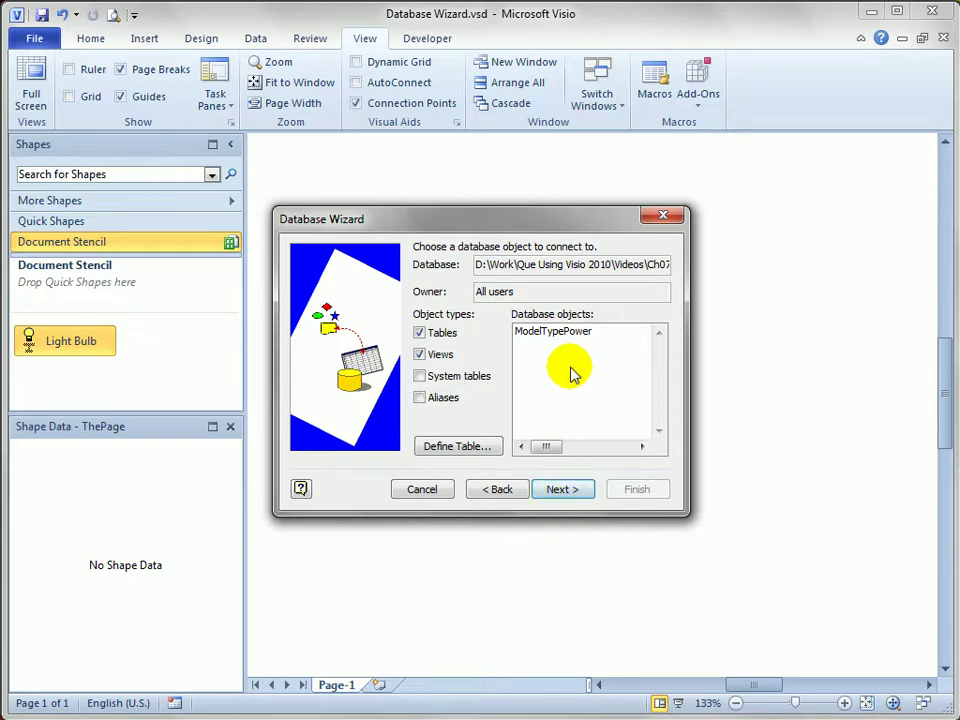
pyautogui.click(570, 331)
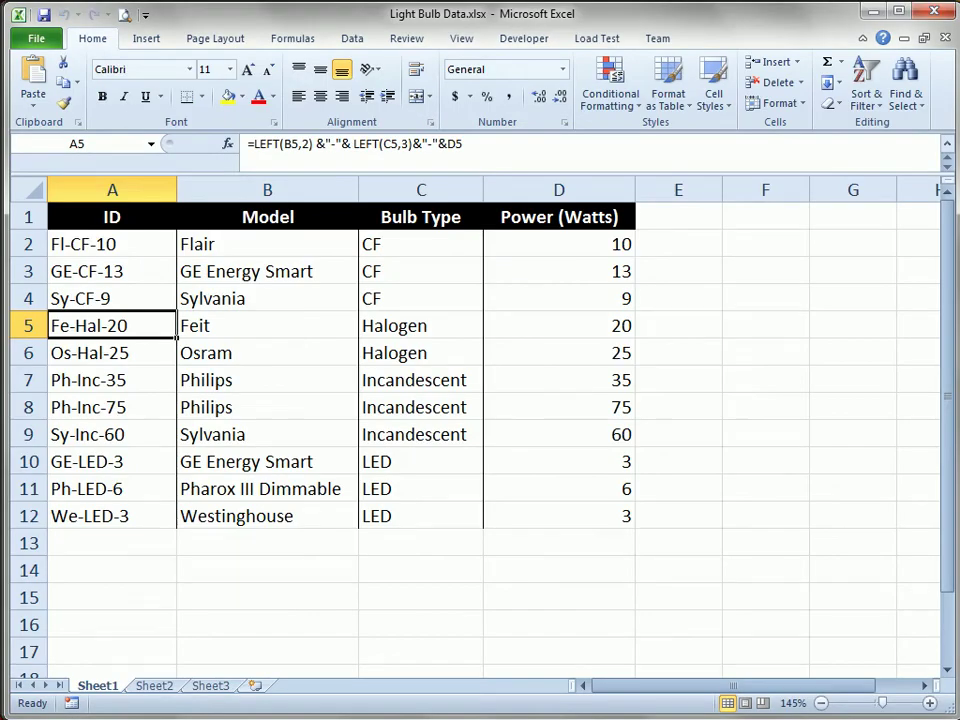
# Step: Choose ModelTypePower from Excel's Name Box to show its A1:D12 range
pyautogui.click(150, 143)
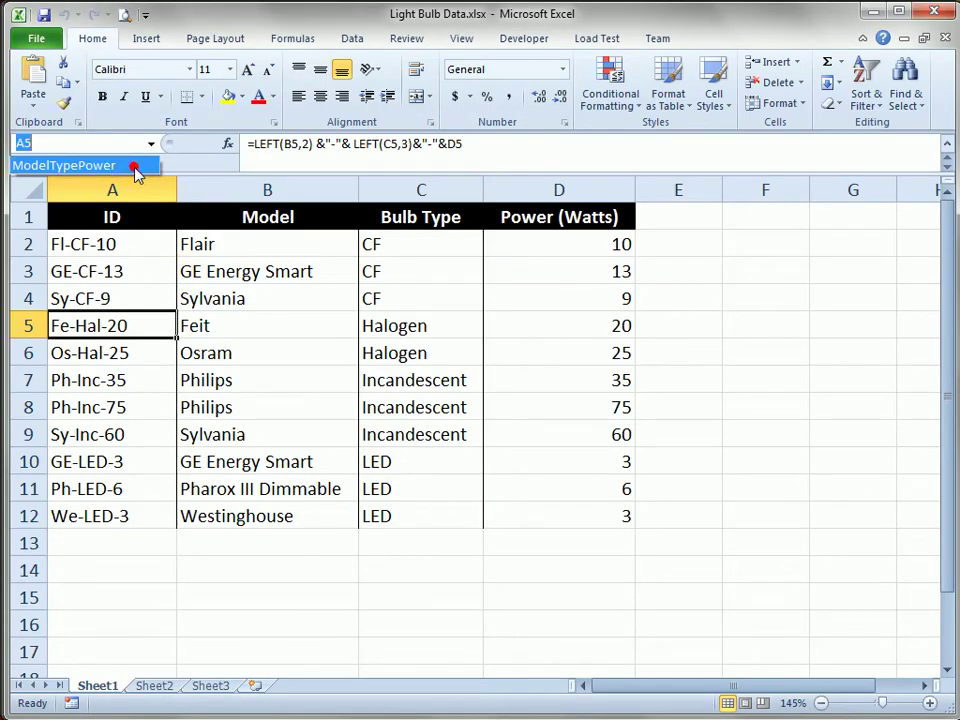
pyautogui.click(134, 168)
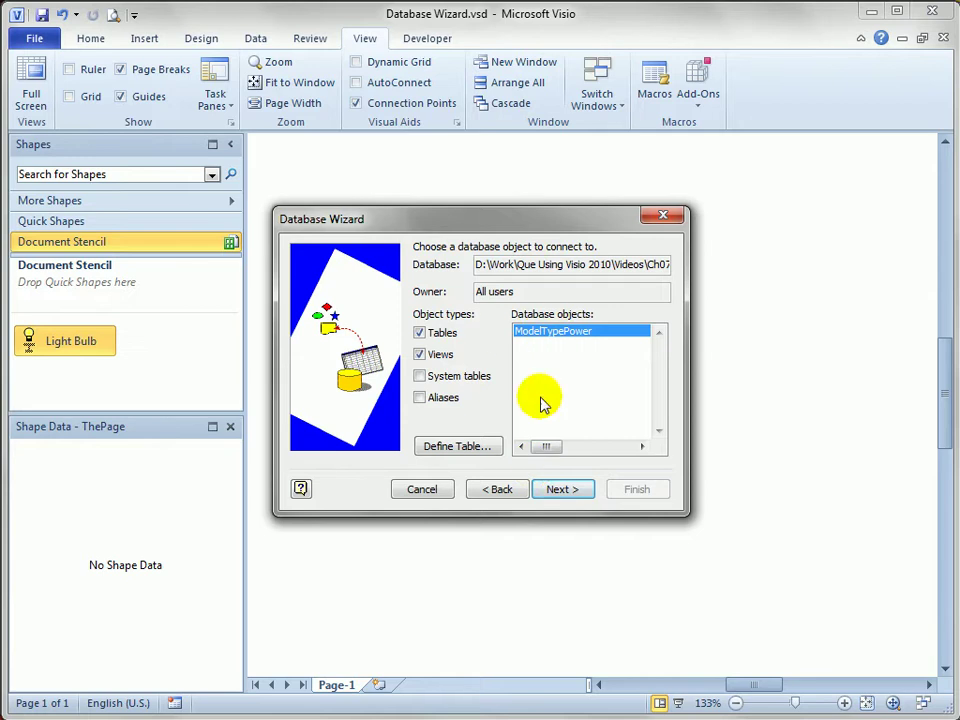
# Step: Make ID the single primary key field and advance to the default key value page
pyautogui.click(564, 490)
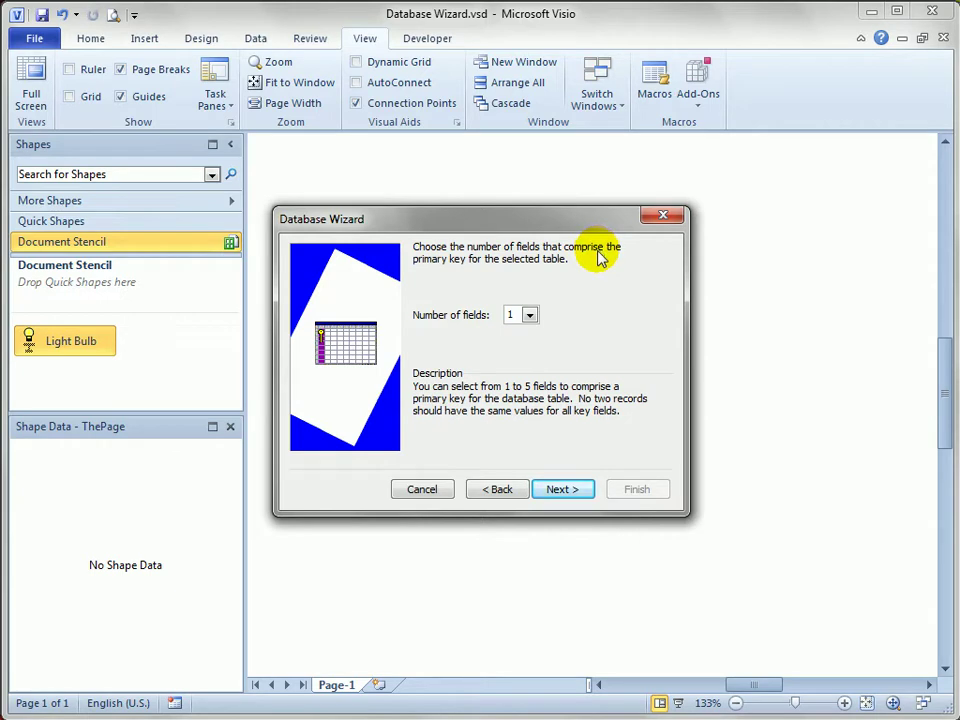
pyautogui.click(562, 489)
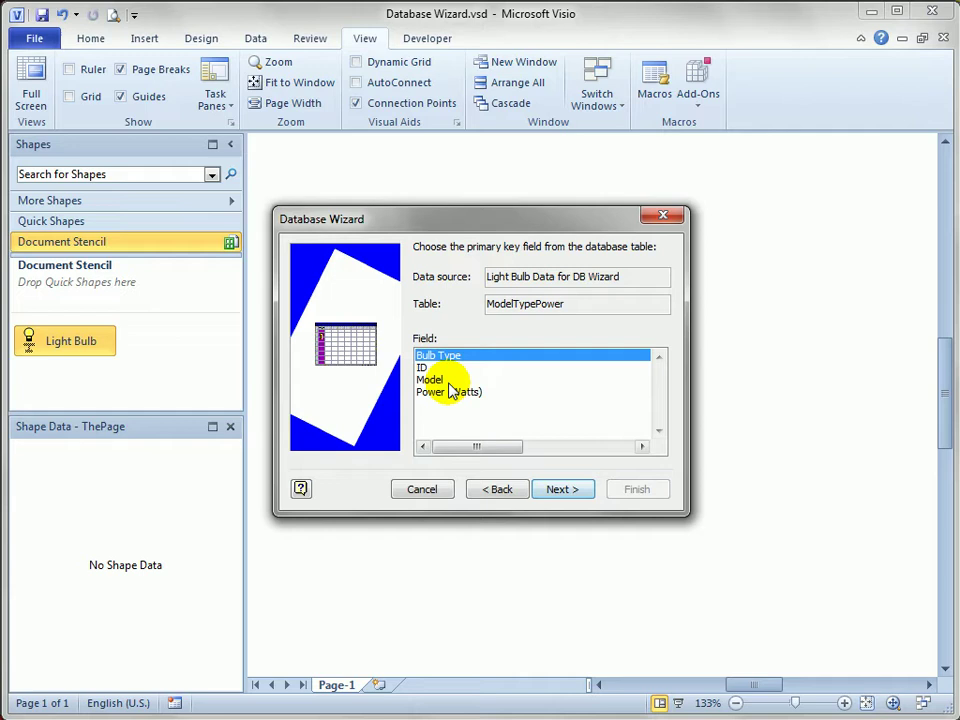
pyautogui.click(431, 368)
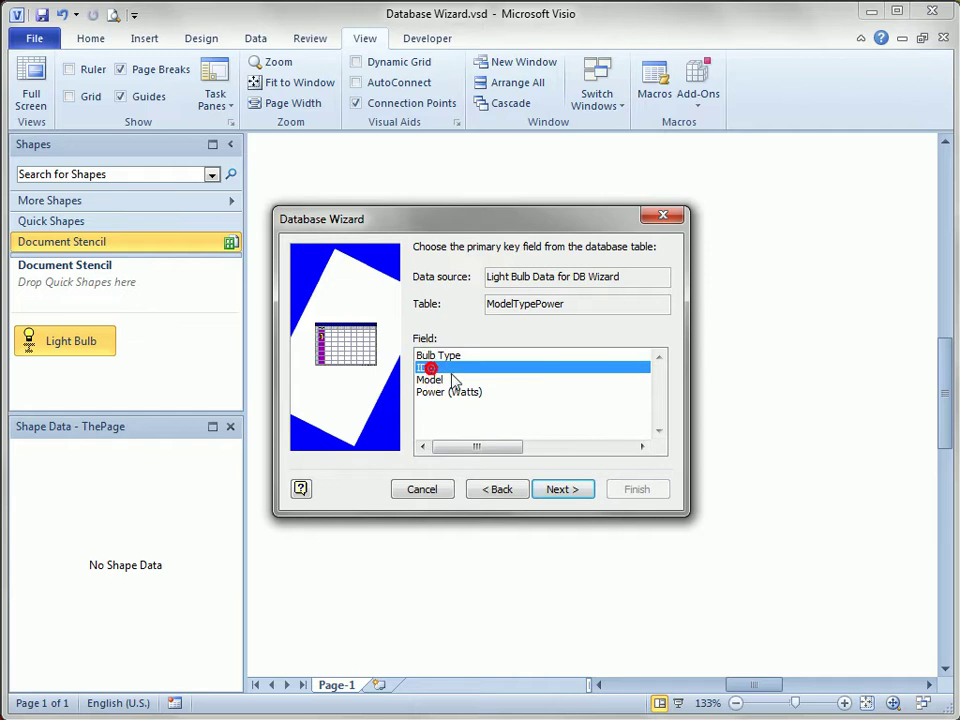
pyautogui.click(576, 497)
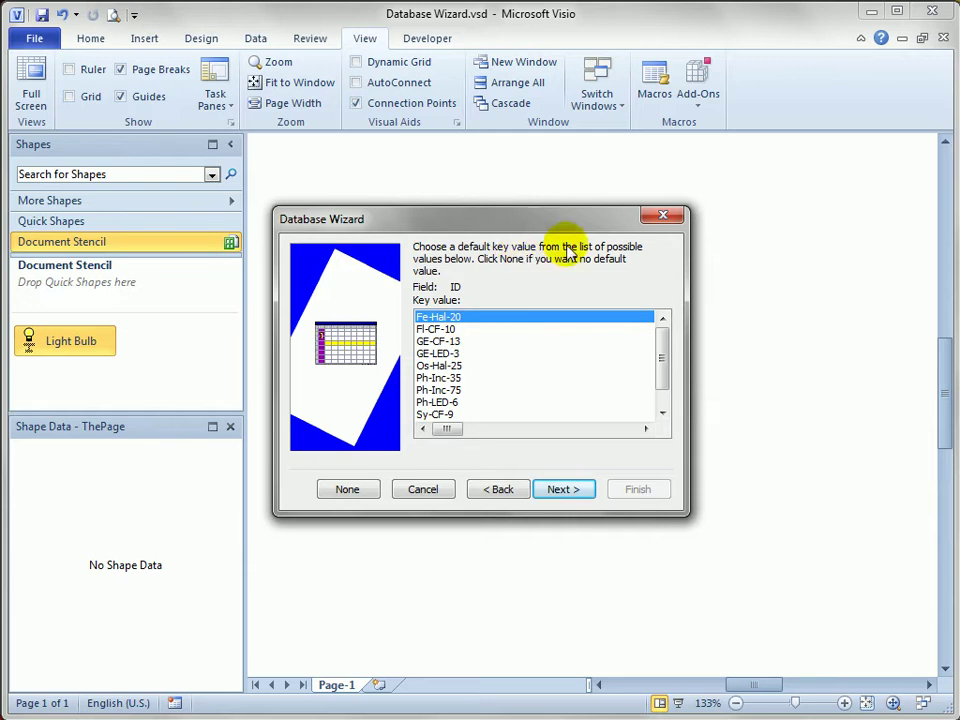
# Step: Set no default key value and enable 'Select record on drop' under Shape events
pyautogui.click(347, 489)
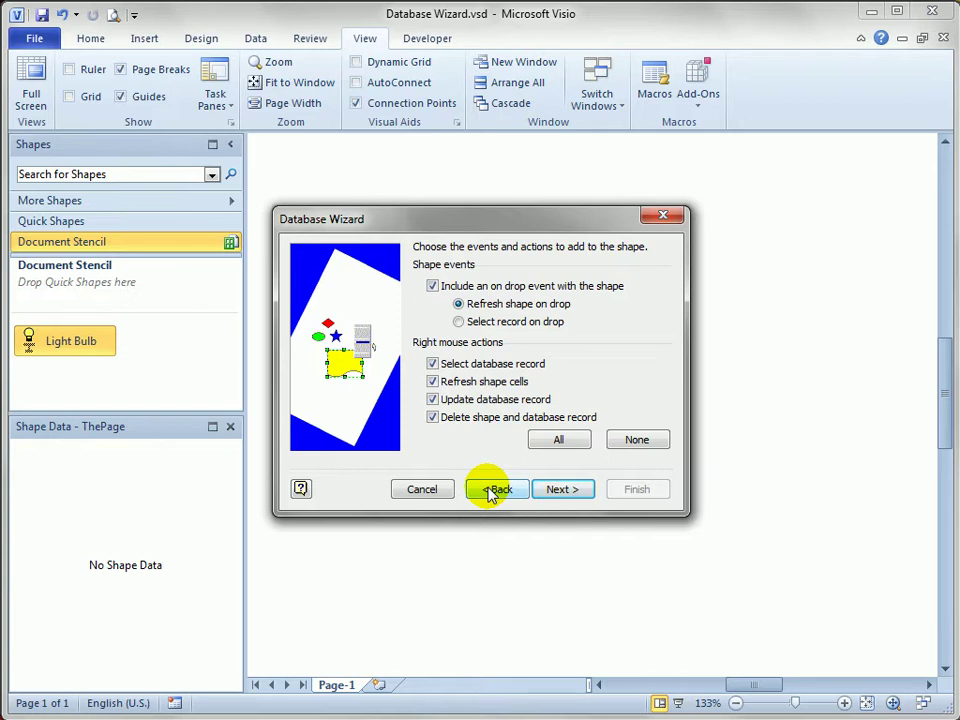
pyautogui.click(458, 321)
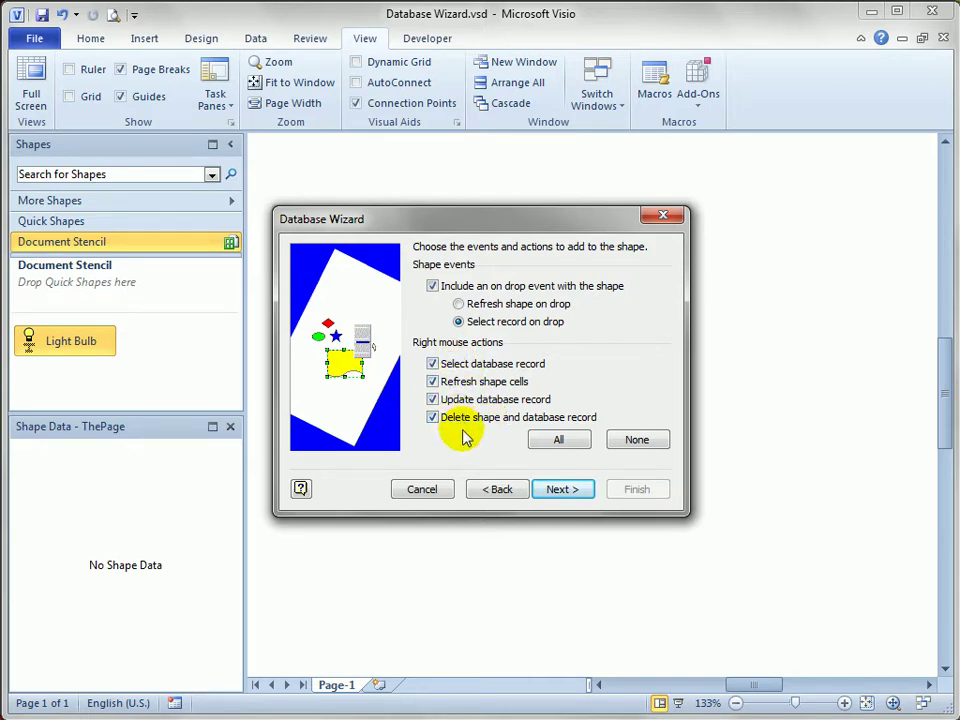
pyautogui.click(575, 490)
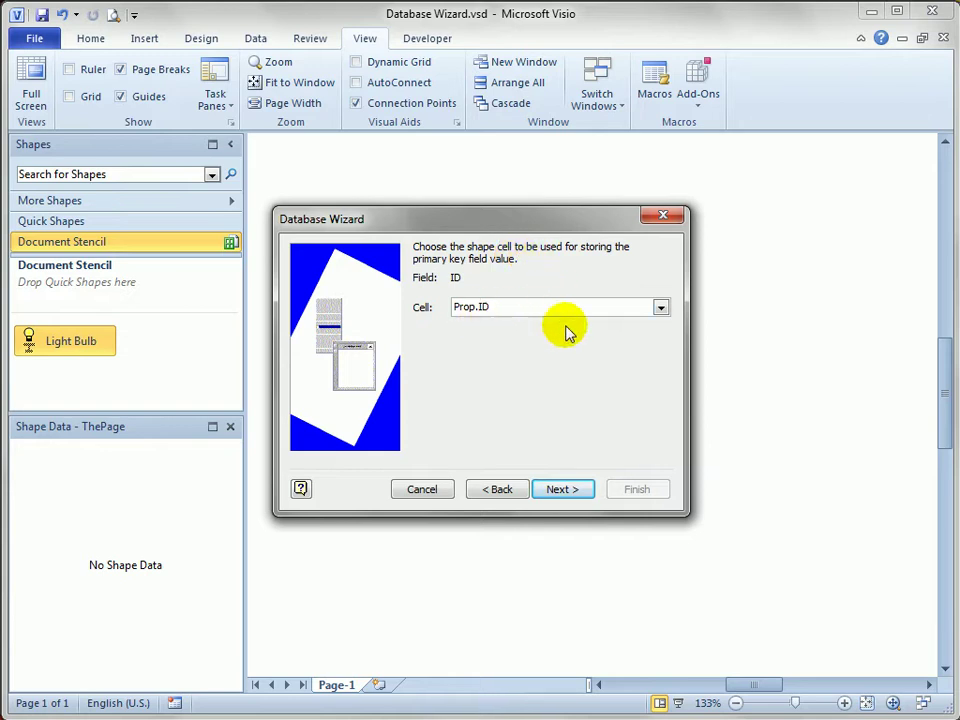
# Step: Choose Prop.ID as the shape cell that stores the ID key
pyautogui.click(659, 308)
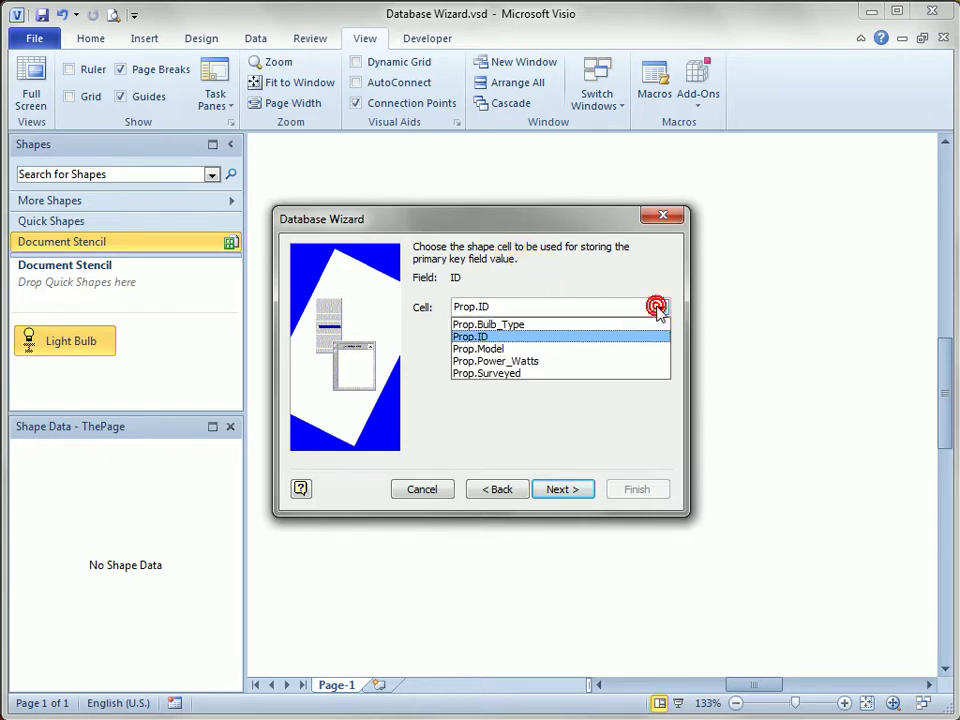
pyautogui.click(515, 338)
pyautogui.click(659, 310)
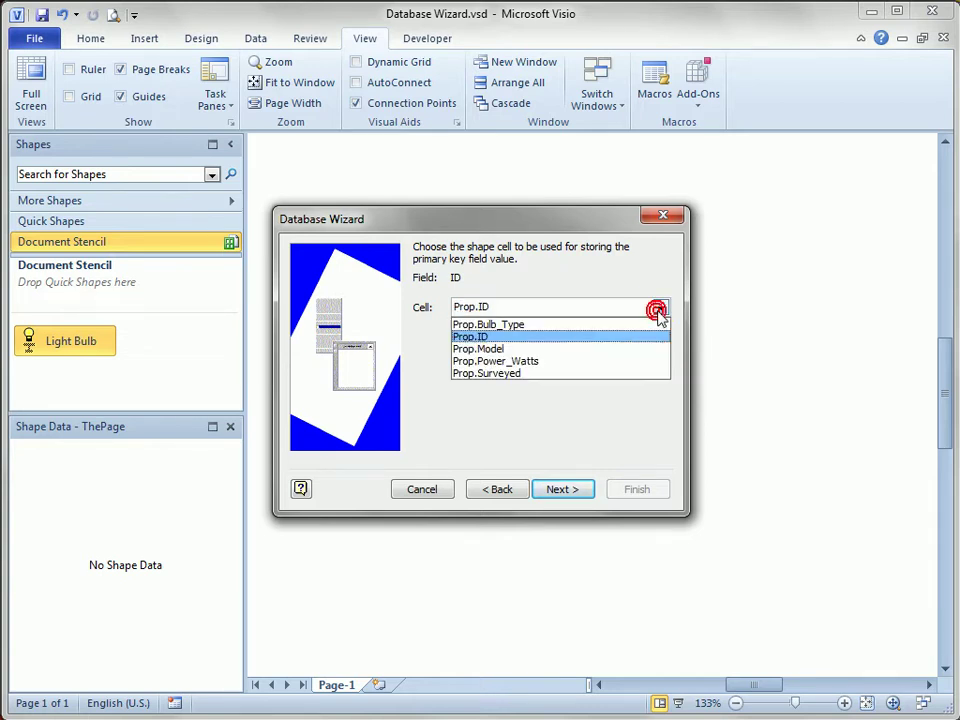
pyautogui.click(549, 340)
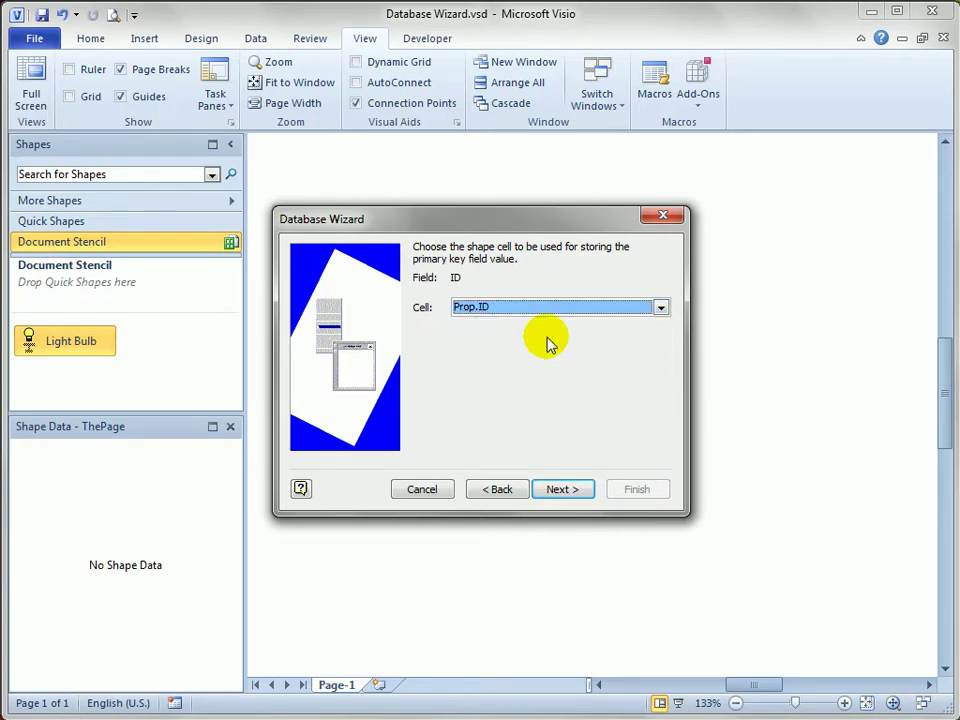
pyautogui.click(556, 490)
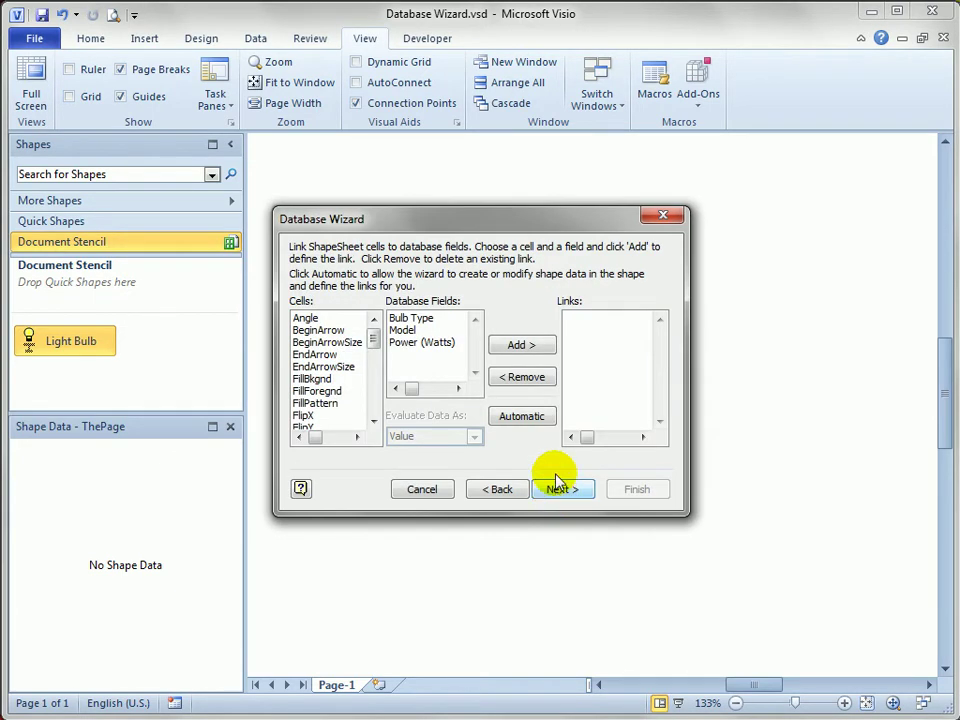
# Step: Link the Prop.Bulb_Type cell to the Bulb Type database field
pyautogui.click(416, 318)
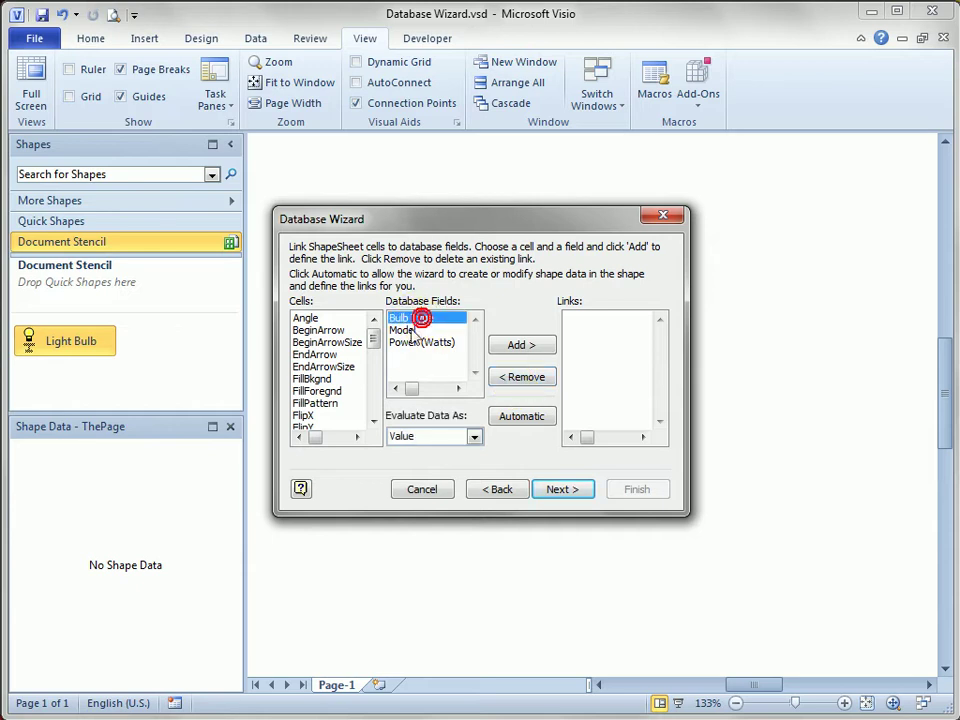
pyautogui.click(404, 331)
pyautogui.click(410, 343)
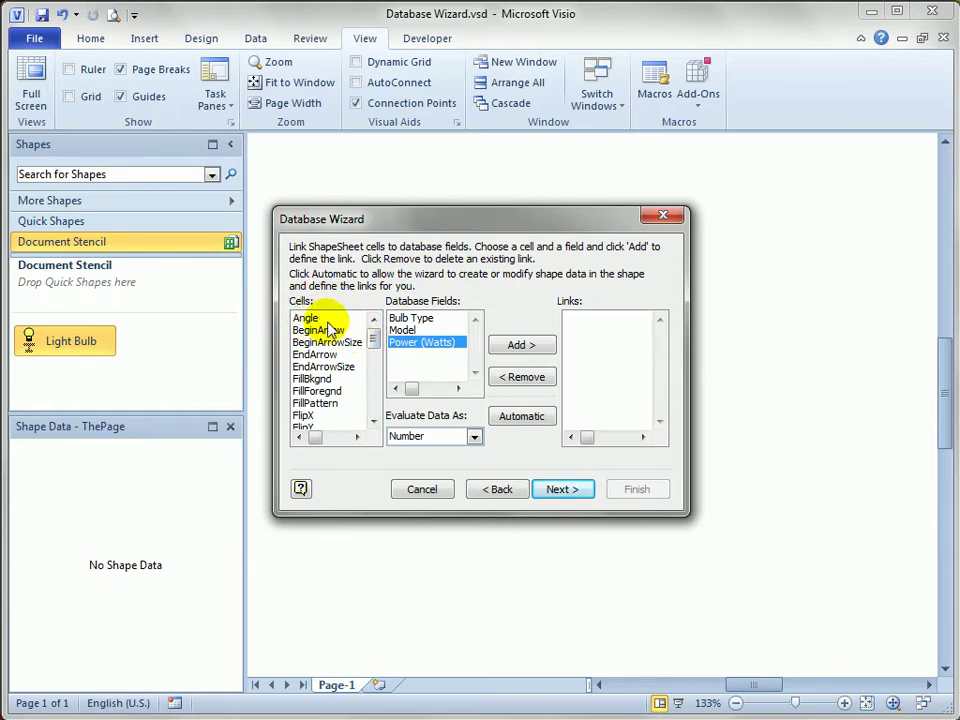
pyautogui.moveTo(377, 345); pyautogui.dragTo(376, 389)
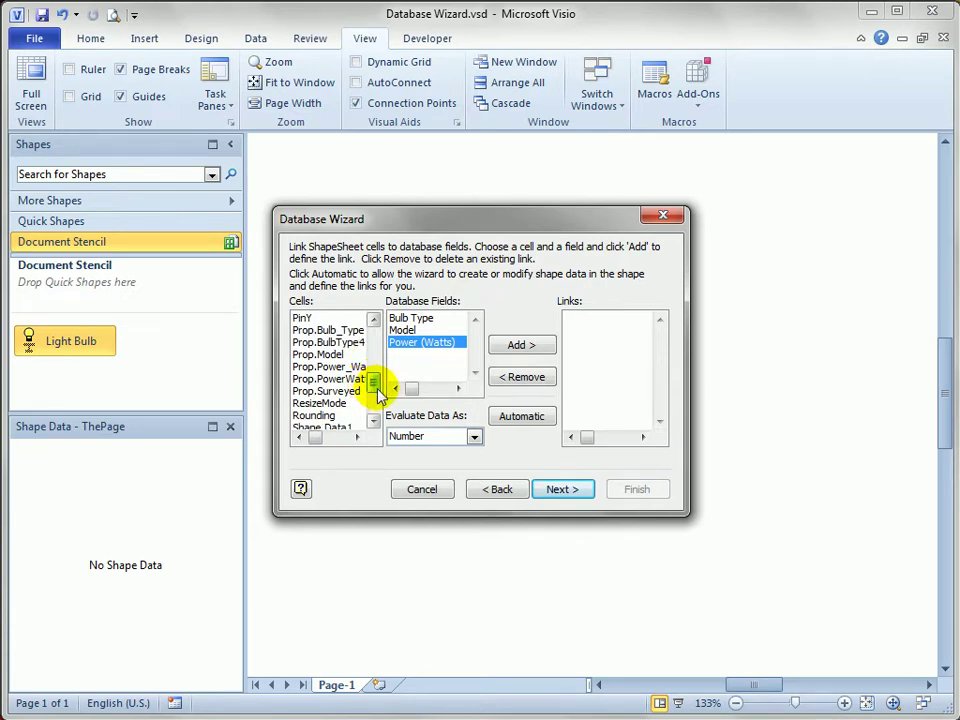
pyautogui.click(312, 330)
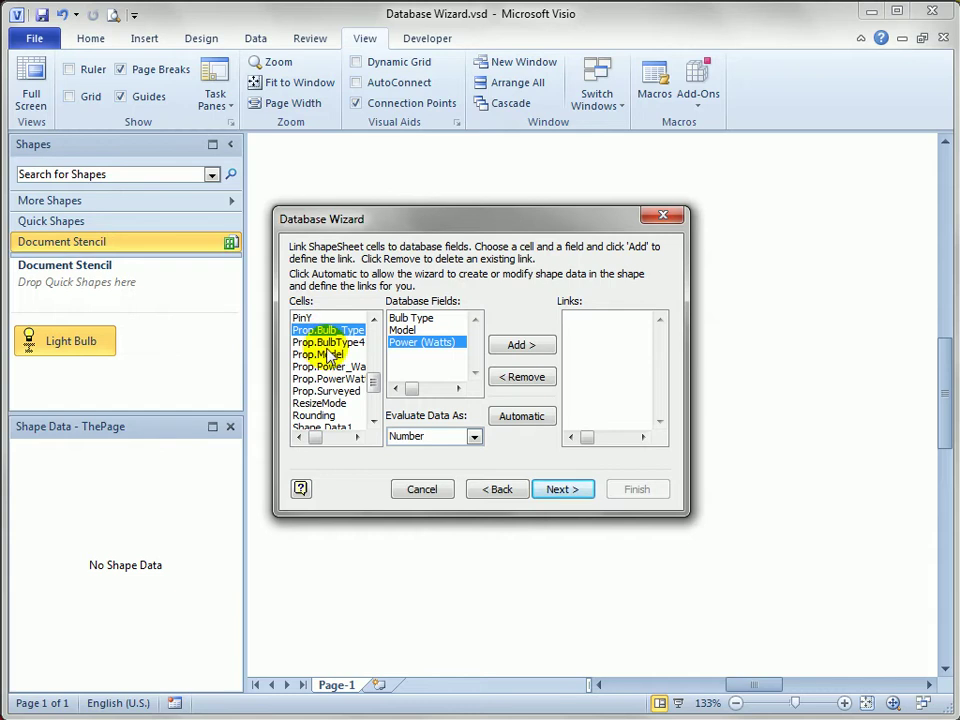
pyautogui.click(420, 318)
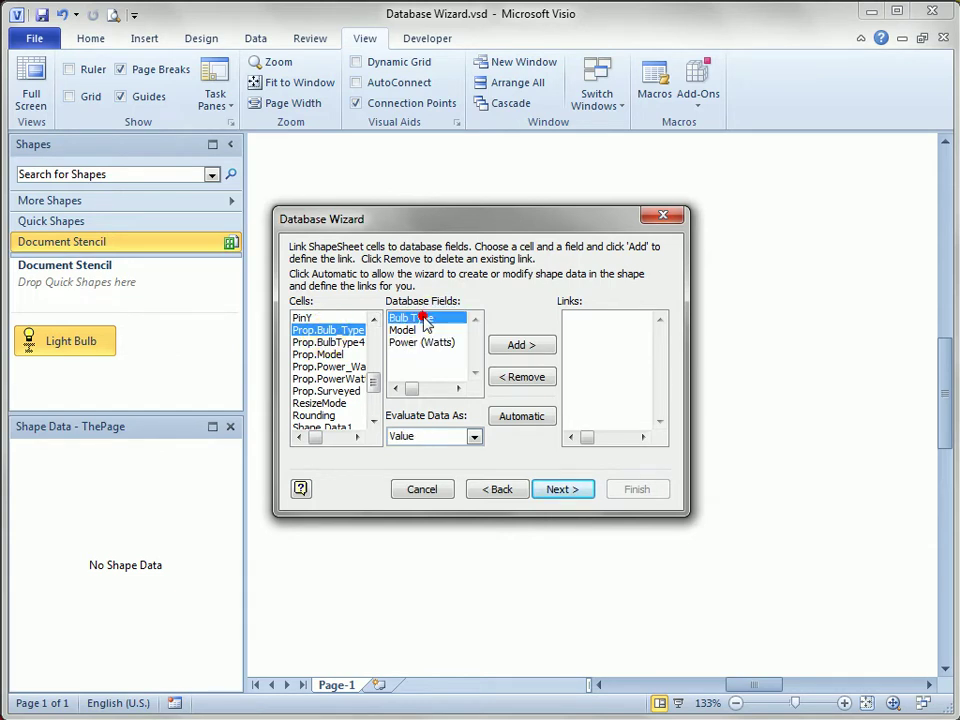
pyautogui.click(530, 346)
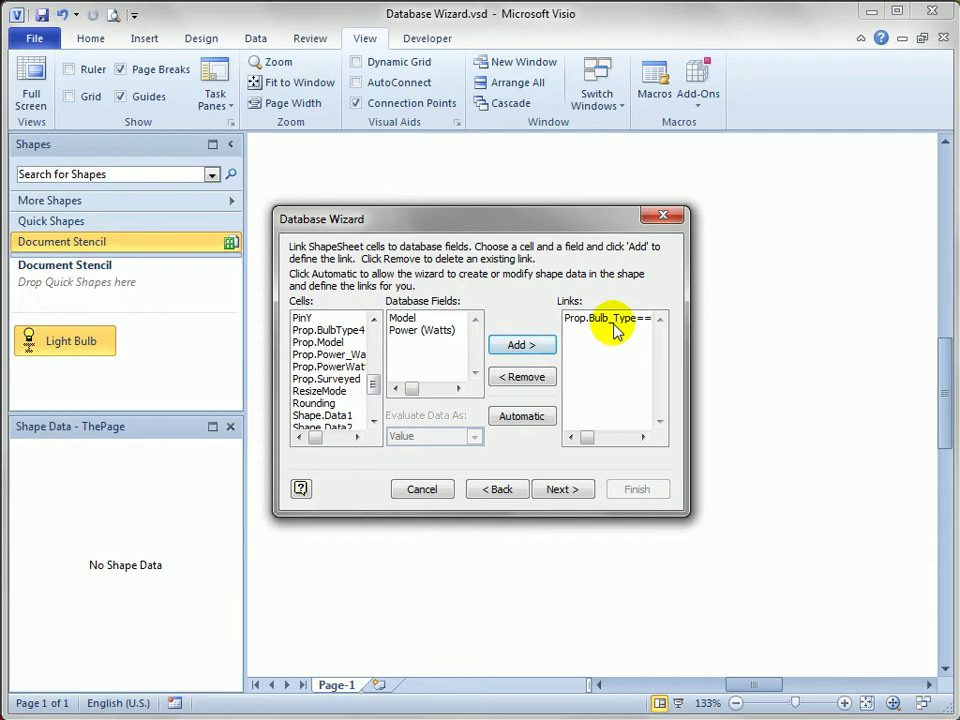
# Step: Link Prop.Model to Model and Prop.Power_Watts to Power (Watts), then finish the wizard
pyautogui.moveTo(587, 438)
pyautogui.mouseDown()
pyautogui.moveTo(596, 437)
pyautogui.moveTo(579, 439)
pyautogui.mouseUp()
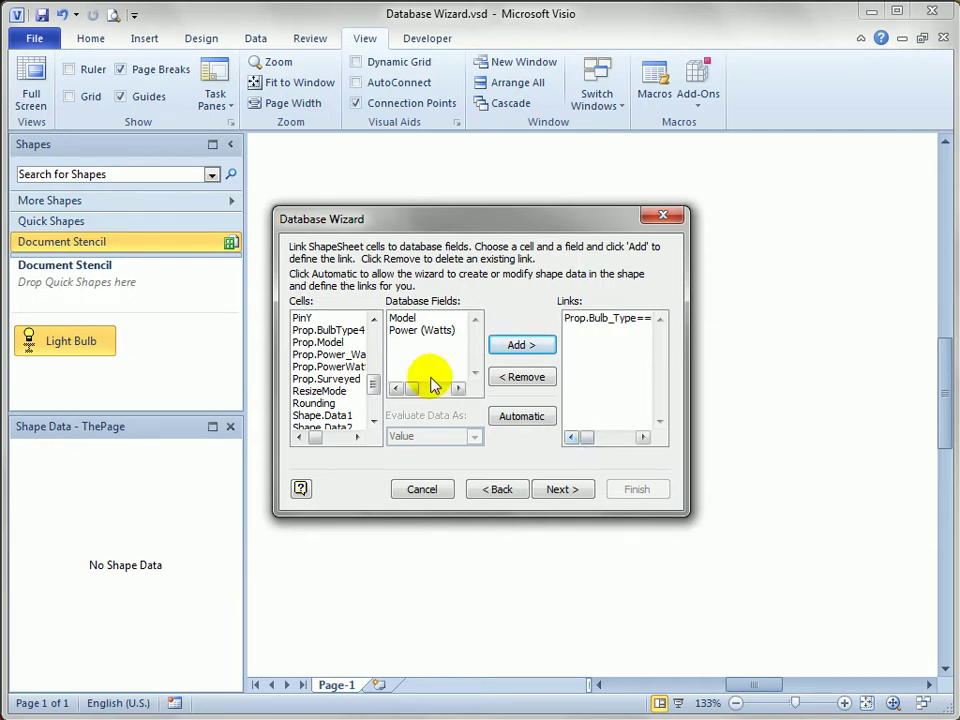
pyautogui.click(320, 342)
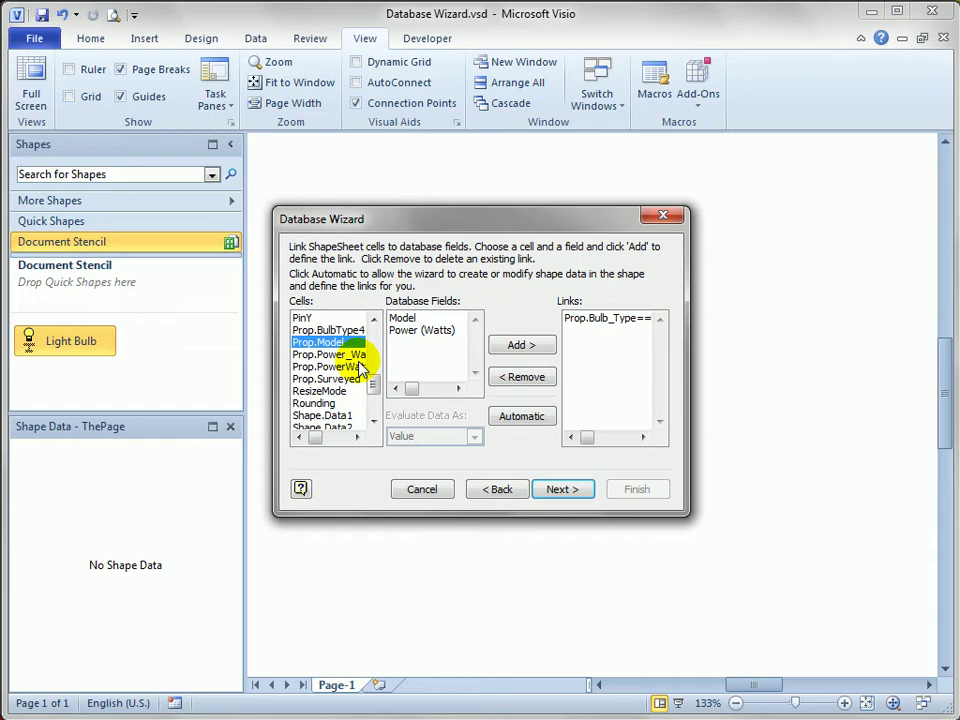
pyautogui.click(406, 318)
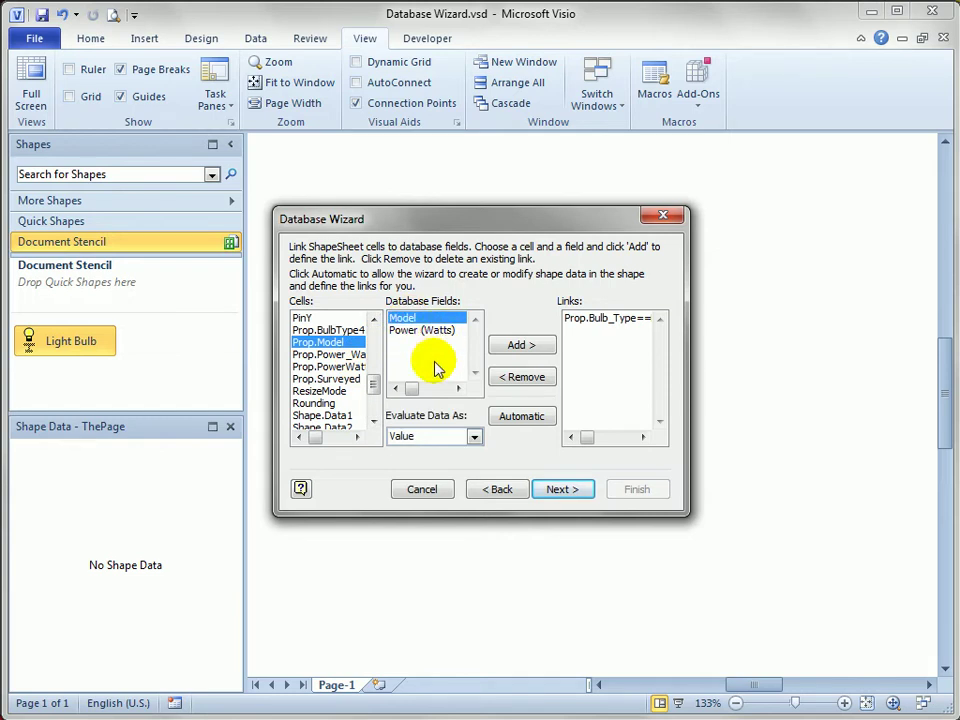
pyautogui.click(521, 344)
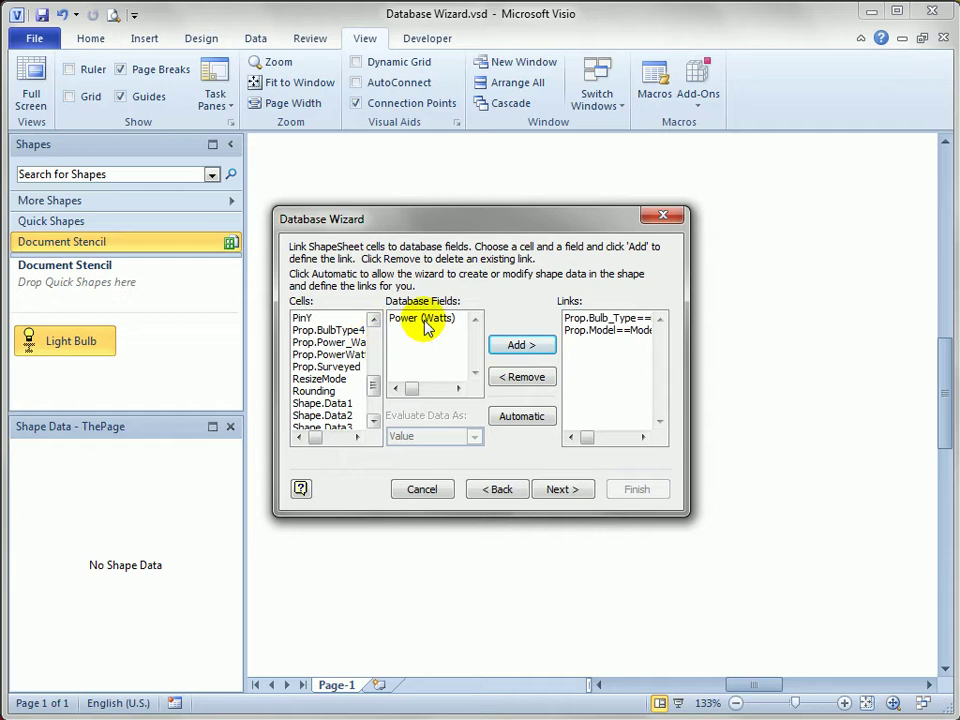
pyautogui.click(330, 344)
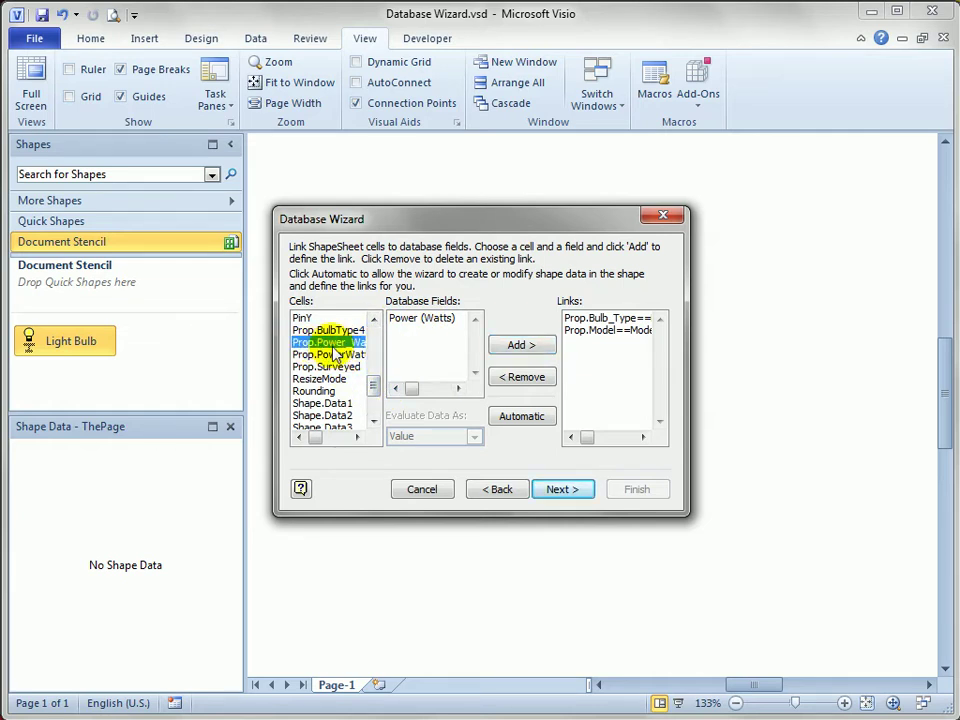
pyautogui.click(410, 318)
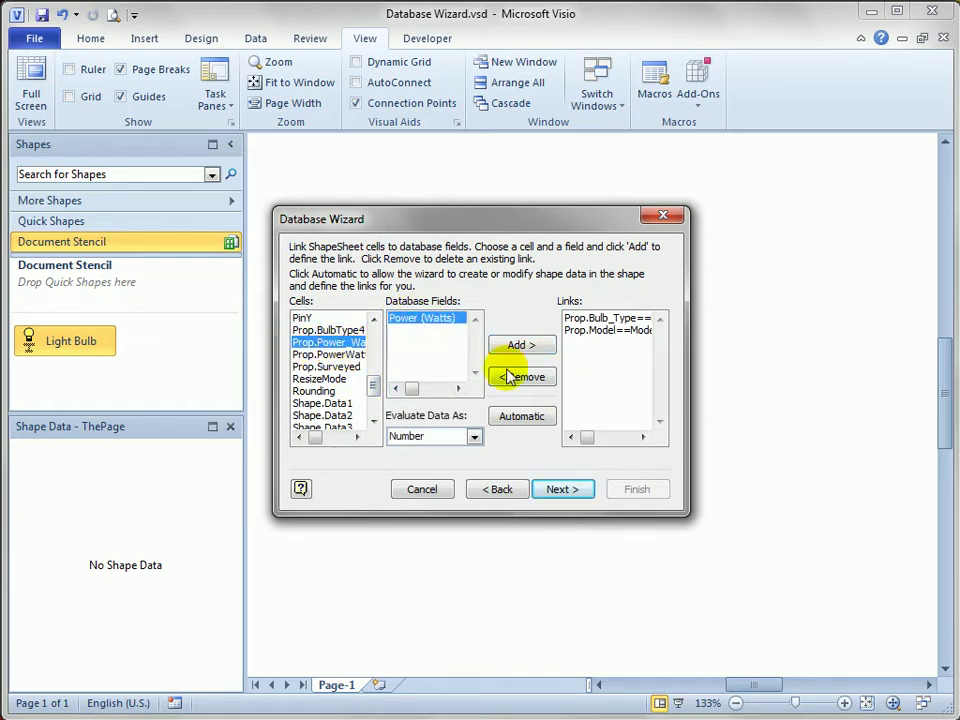
pyautogui.click(535, 349)
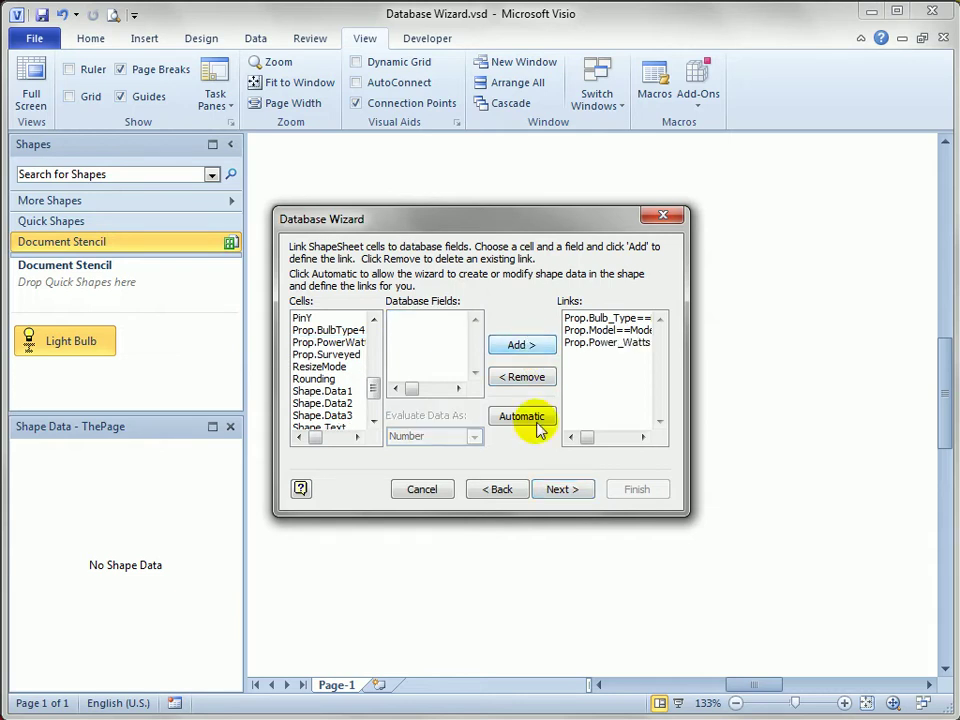
pyautogui.click(561, 494)
pyautogui.click(640, 490)
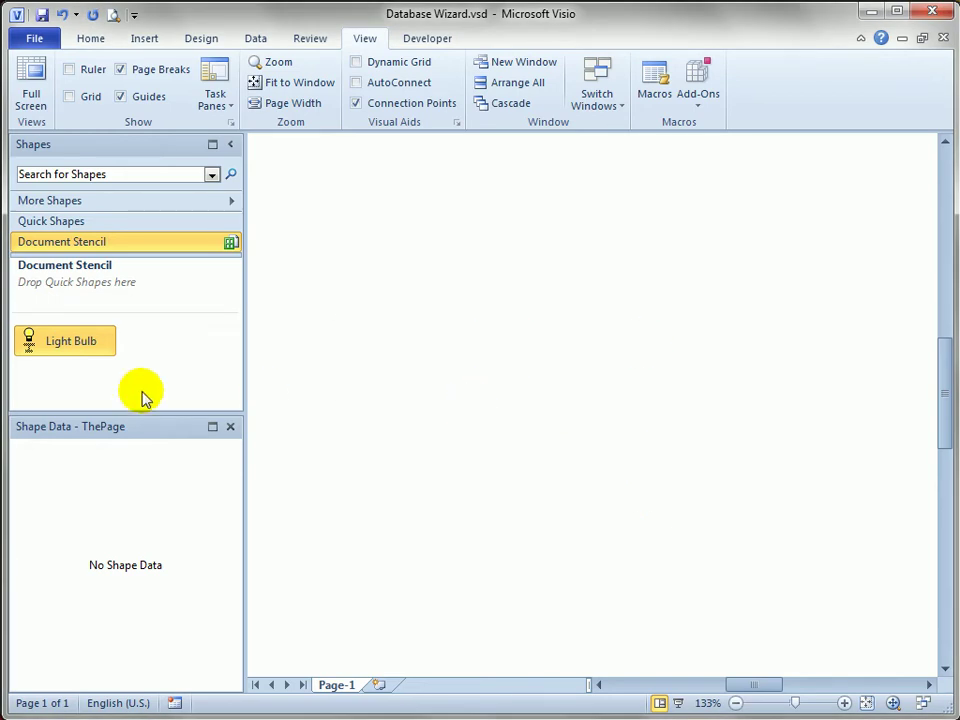
# Step: Drop a Light Bulb on the page and link it to the Fe-Hal-20 record
pyautogui.moveTo(24, 342); pyautogui.dragTo(477, 276)
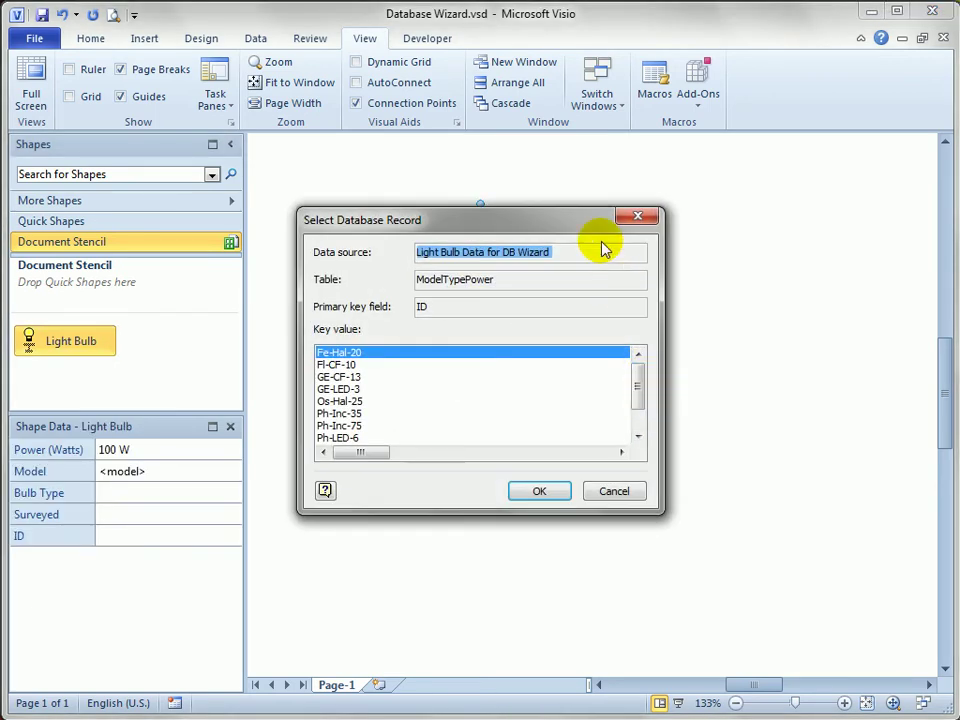
pyautogui.moveTo(577, 216); pyautogui.dragTo(805, 183)
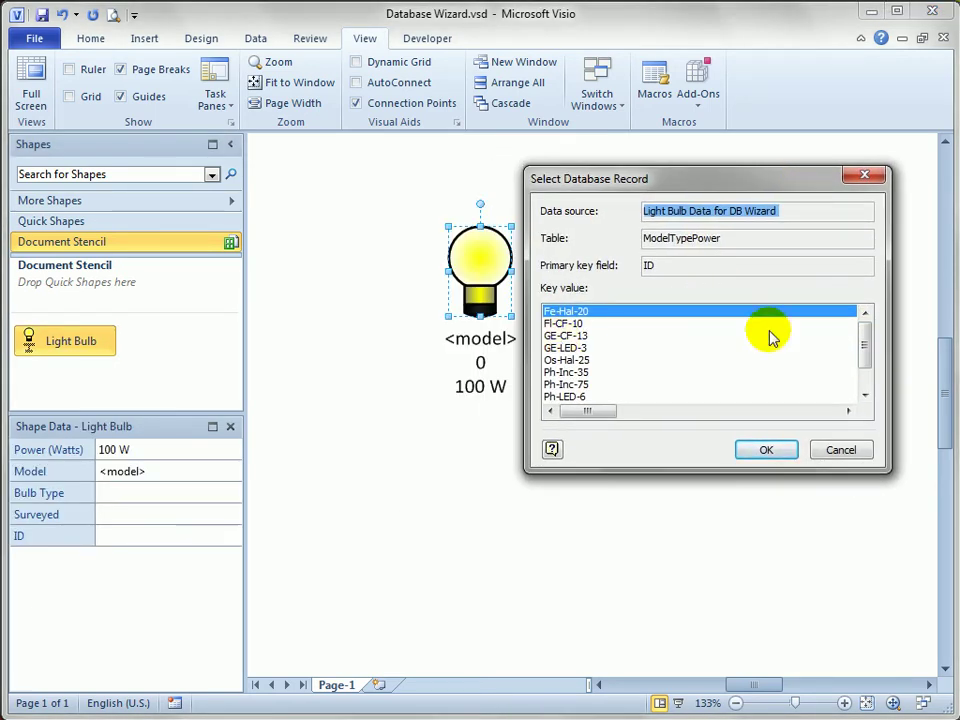
pyautogui.moveTo(865, 352); pyautogui.dragTo(868, 317)
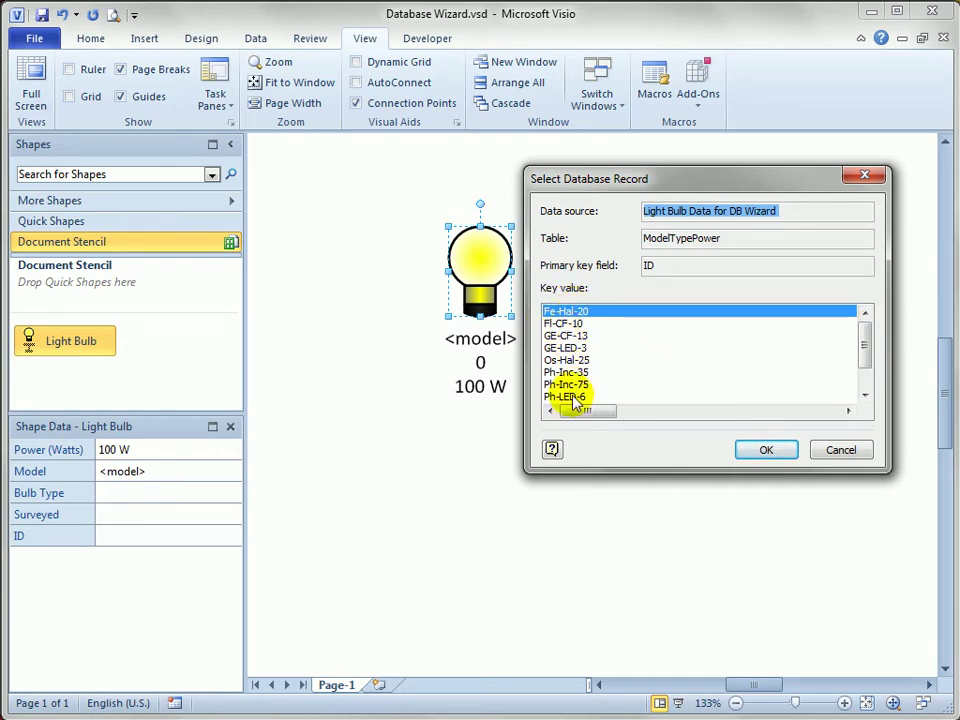
pyautogui.click(589, 335)
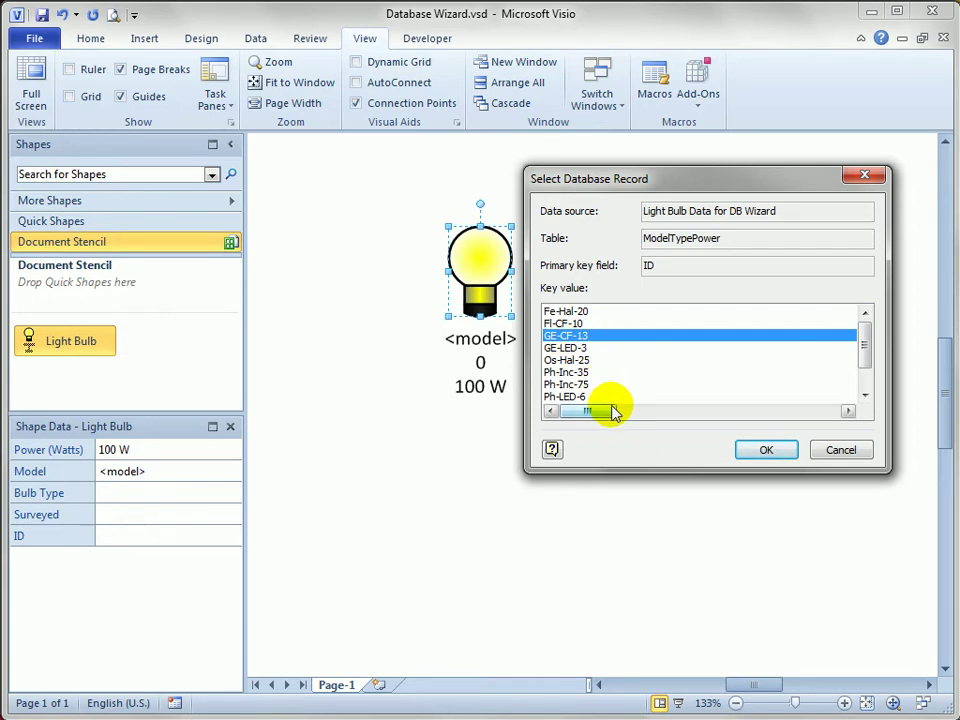
pyautogui.click(565, 348)
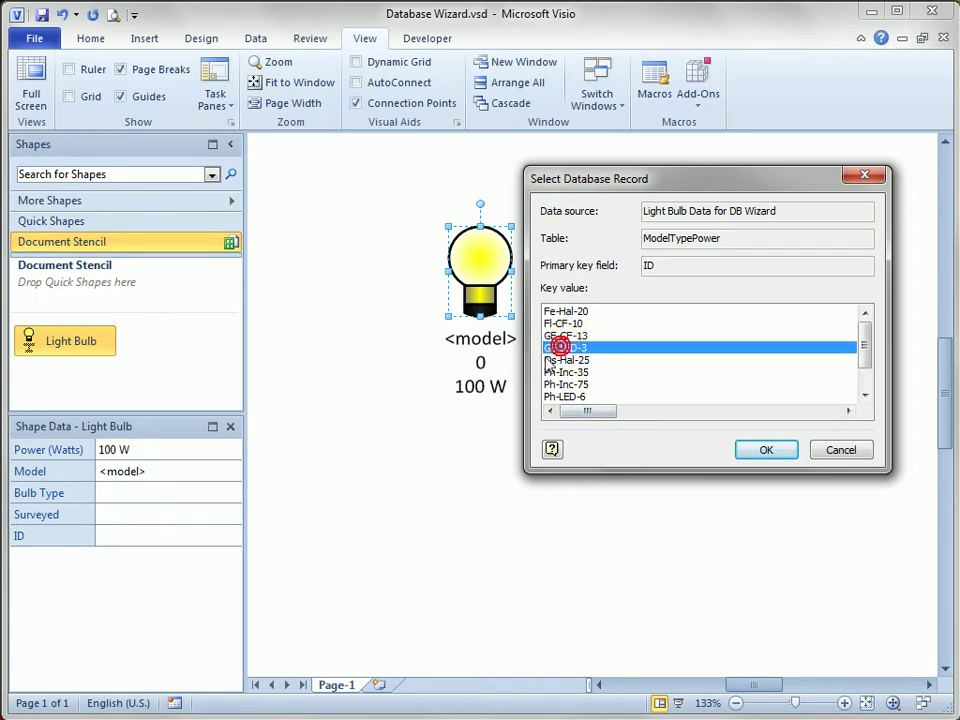
pyautogui.click(583, 312)
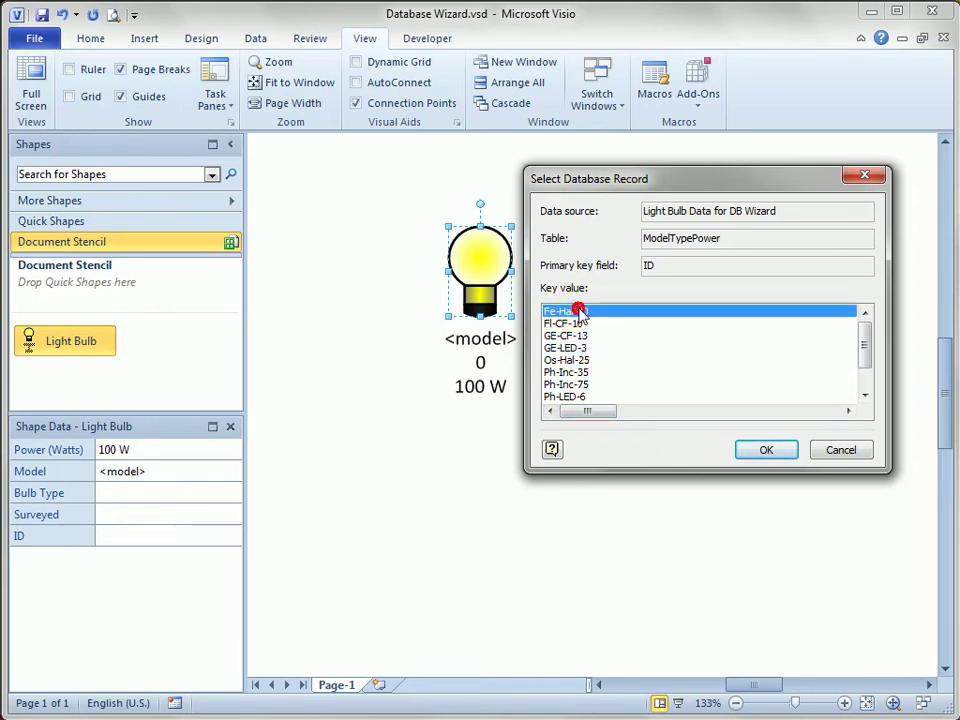
pyautogui.click(767, 449)
pyautogui.click(594, 435)
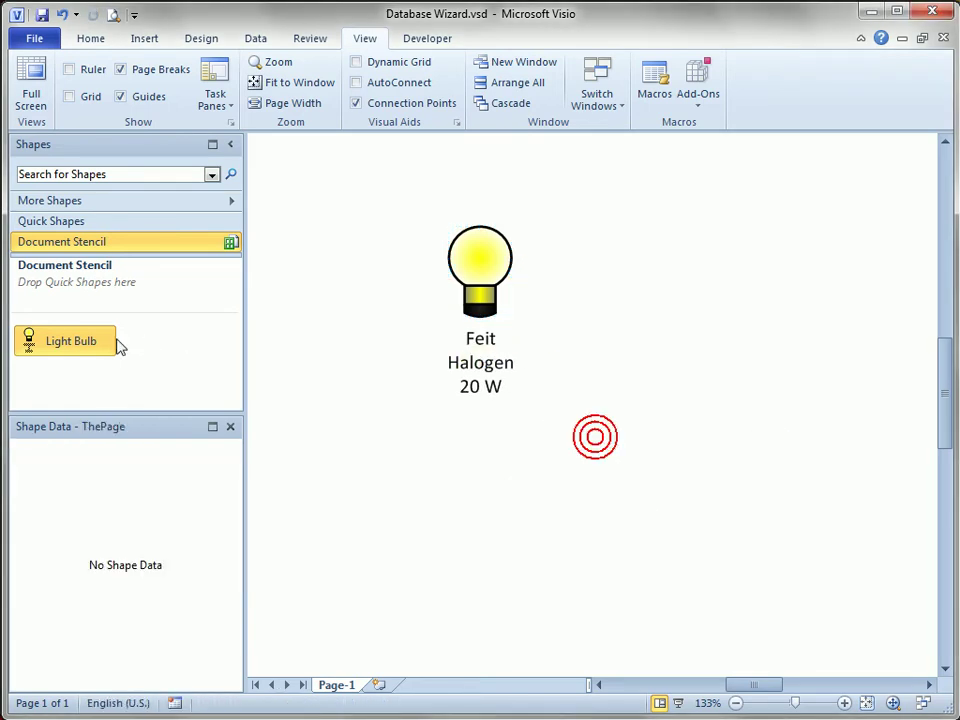
# Step: Drop a second Light Bulb and link it to the GE-CF-13 record
pyautogui.moveTo(54, 341); pyautogui.dragTo(650, 282)
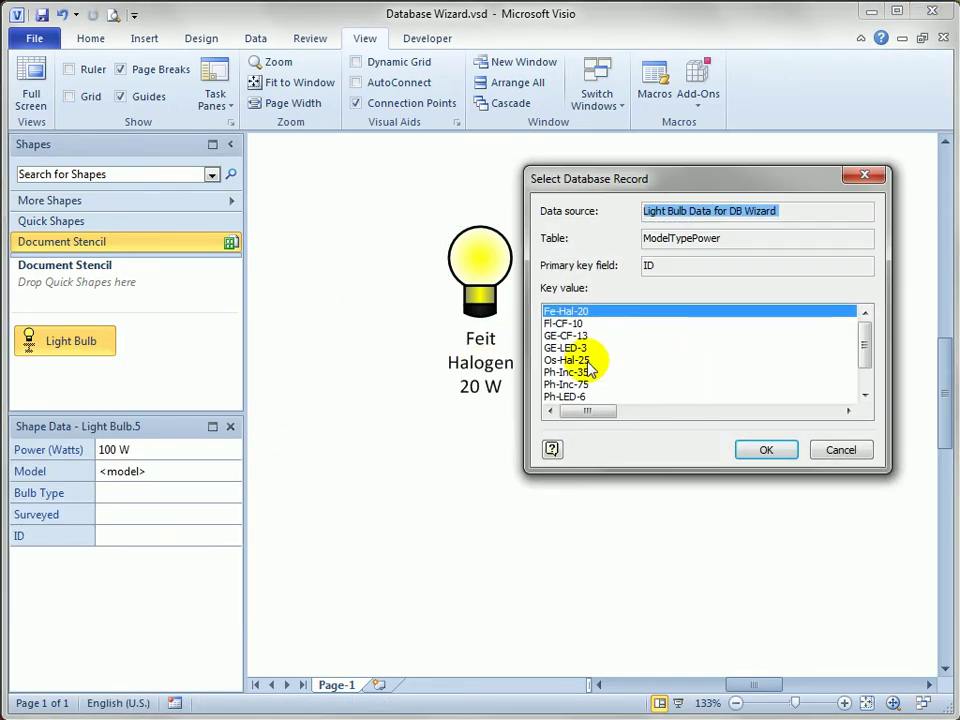
pyautogui.click(568, 335)
pyautogui.click(765, 447)
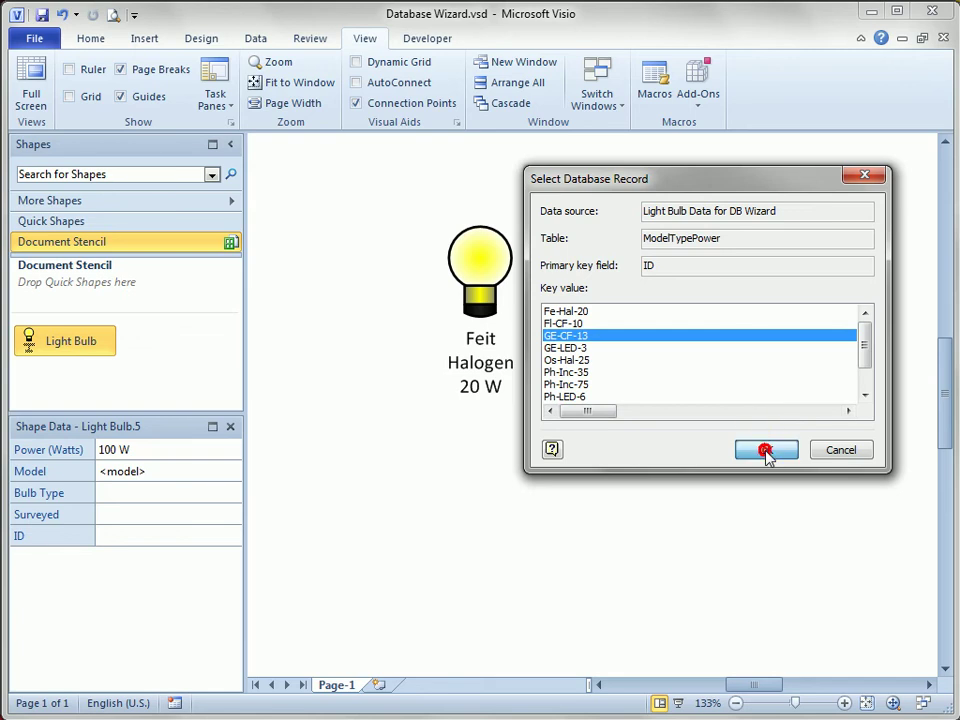
pyautogui.click(765, 450)
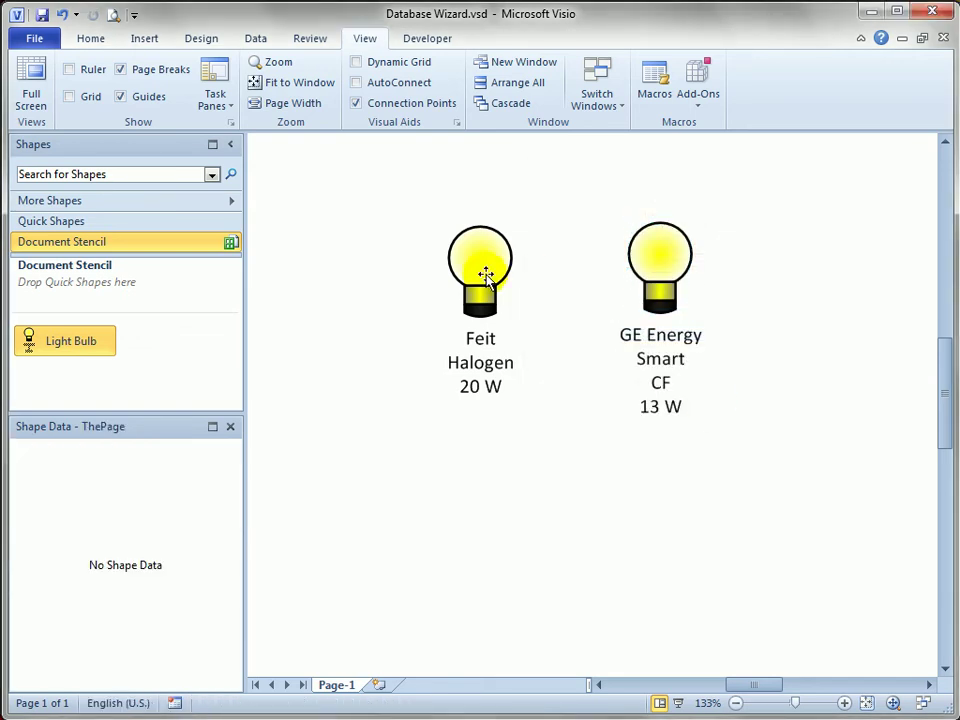
# Step: Move the Feit bulb up and left, and inspect the GE bulb's database record without changes
pyautogui.moveTo(486, 272); pyautogui.dragTo(411, 257)
pyautogui.click(548, 326)
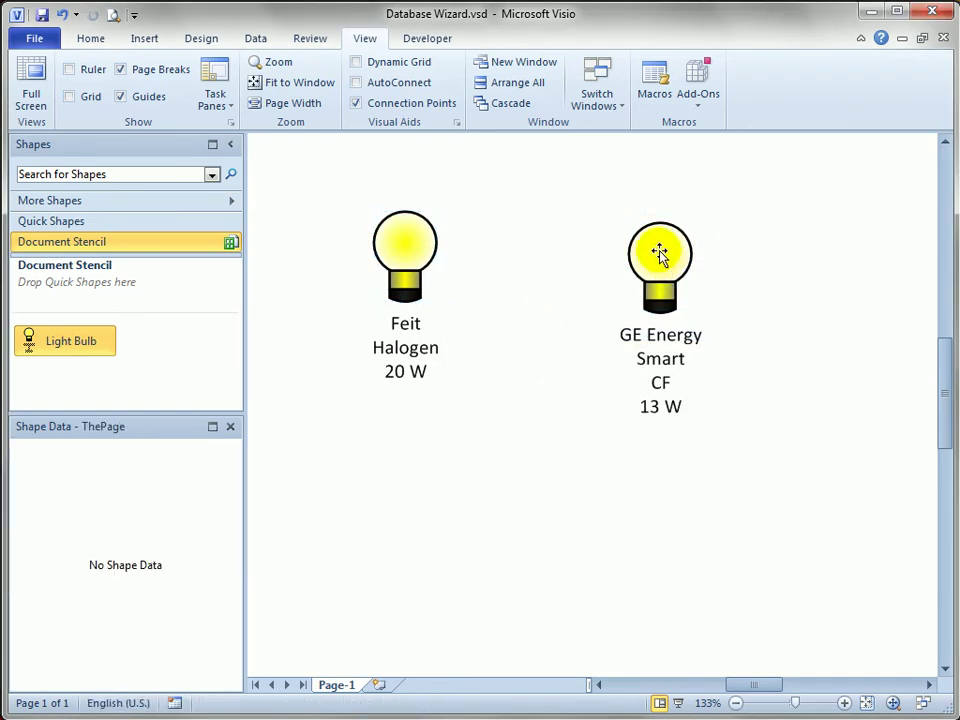
pyautogui.rightClick(660, 253)
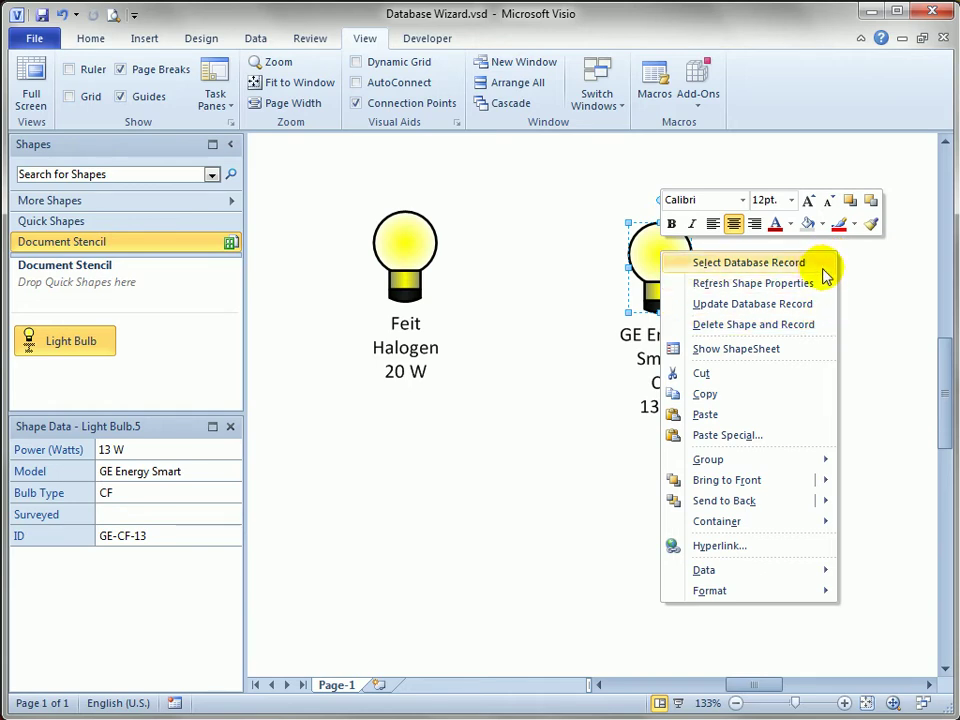
pyautogui.click(544, 364)
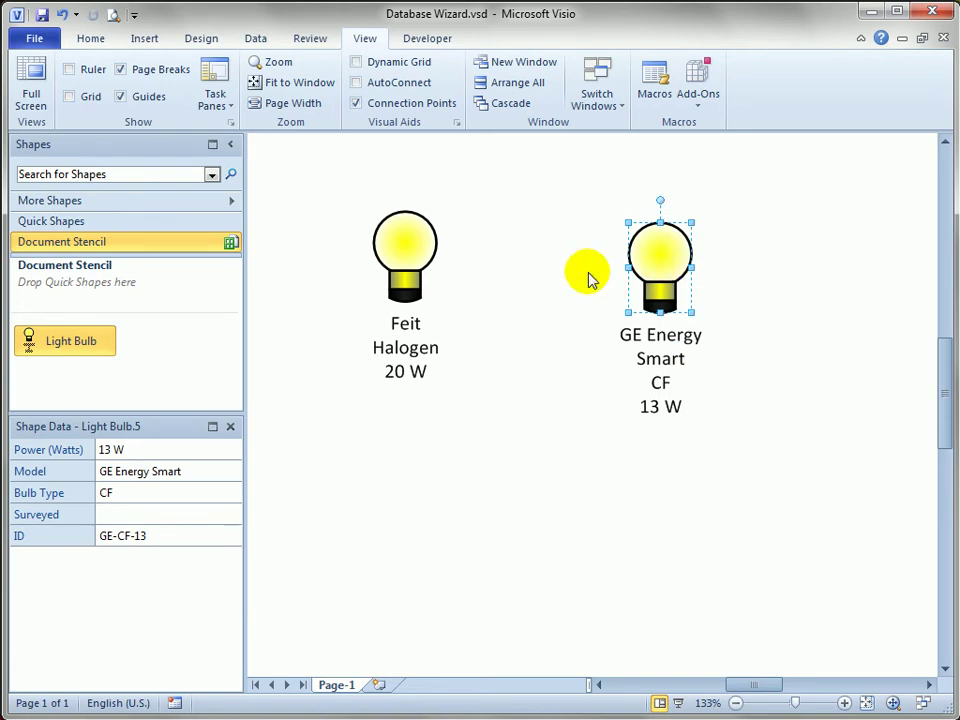
pyautogui.rightClick(662, 252)
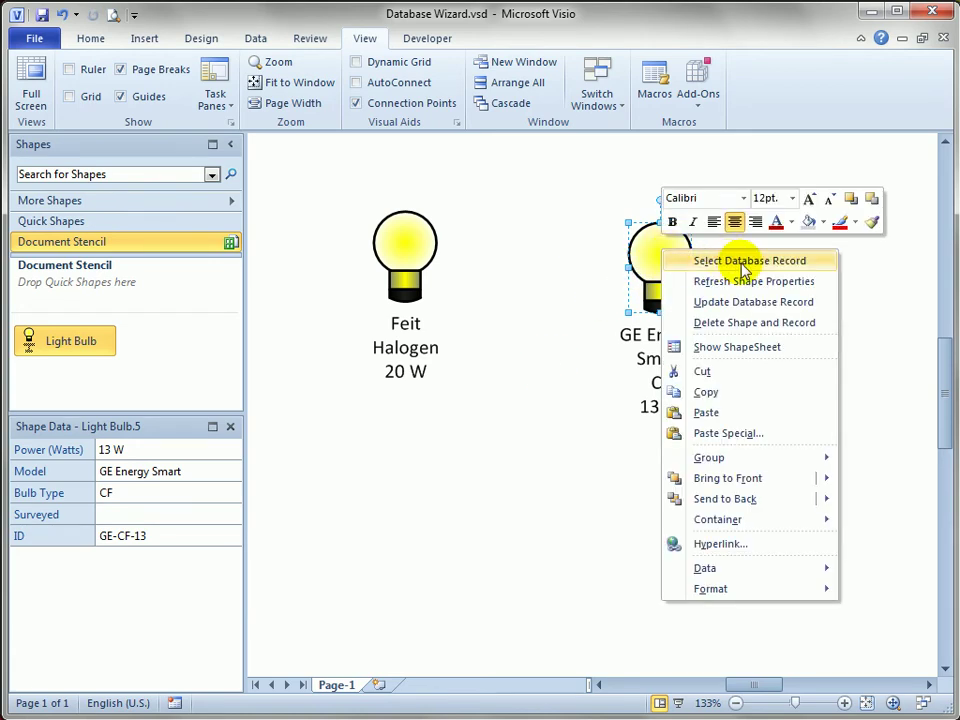
pyautogui.click(742, 262)
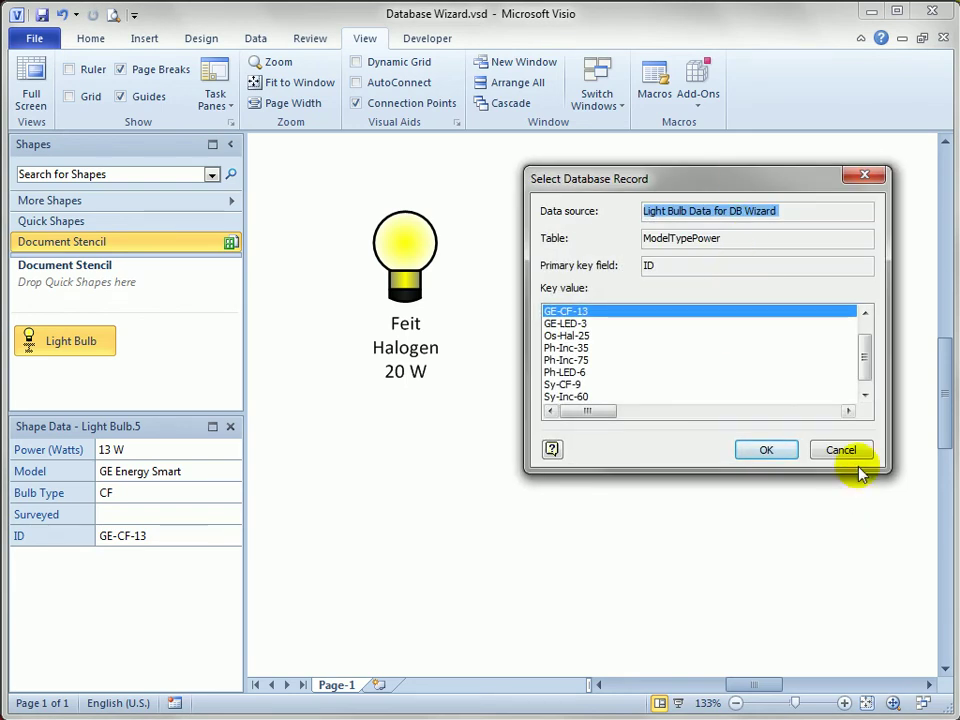
pyautogui.click(852, 452)
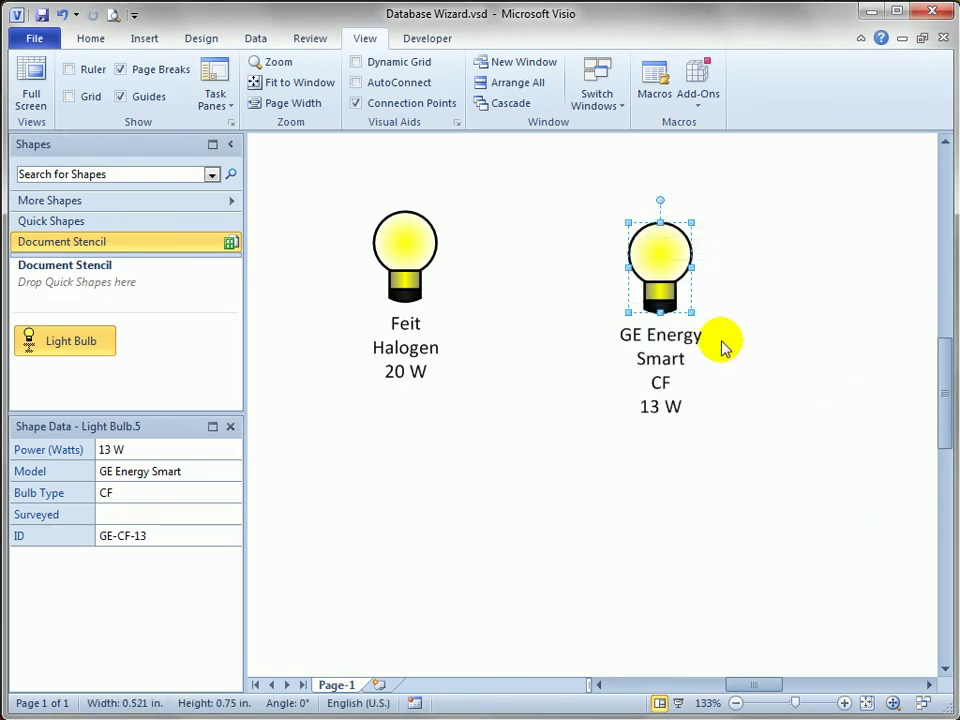
pyautogui.rightClick(652, 252)
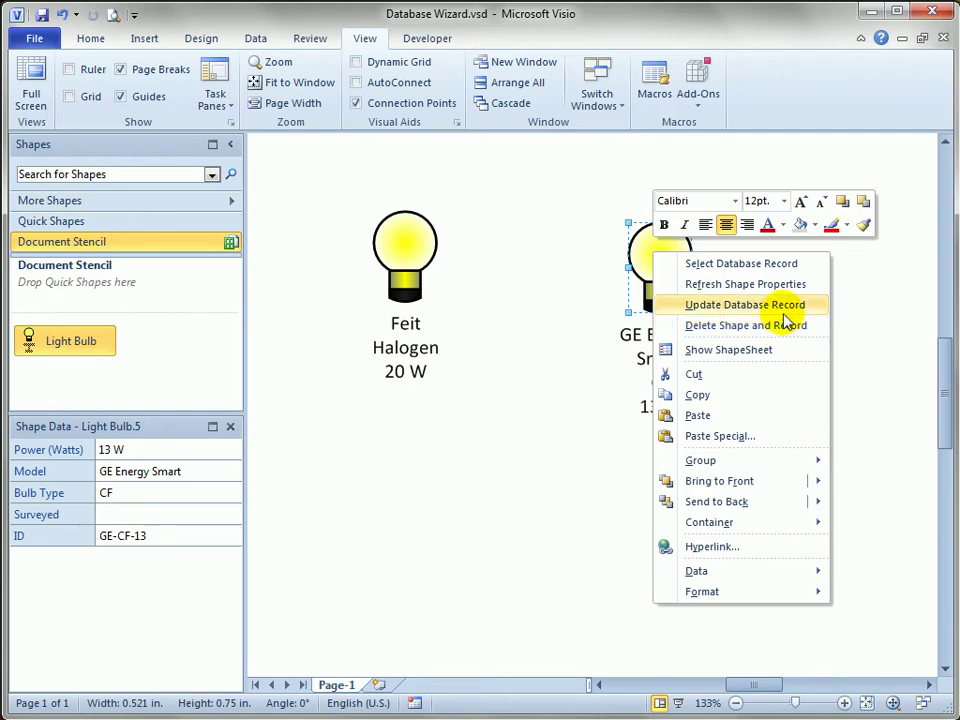
pyautogui.click(580, 326)
# Step: Delete the GE Energy Smart bulb from the page
pyautogui.click(567, 257)
pyautogui.moveTo(743, 469); pyautogui.dragTo(563, 197)
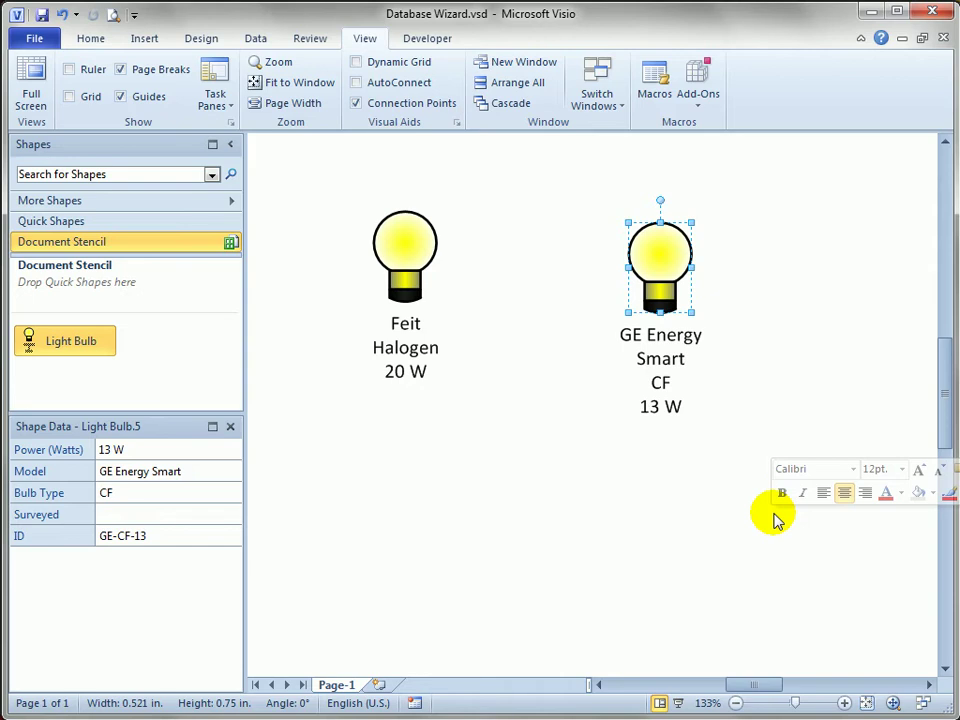
pyautogui.press('Delete')
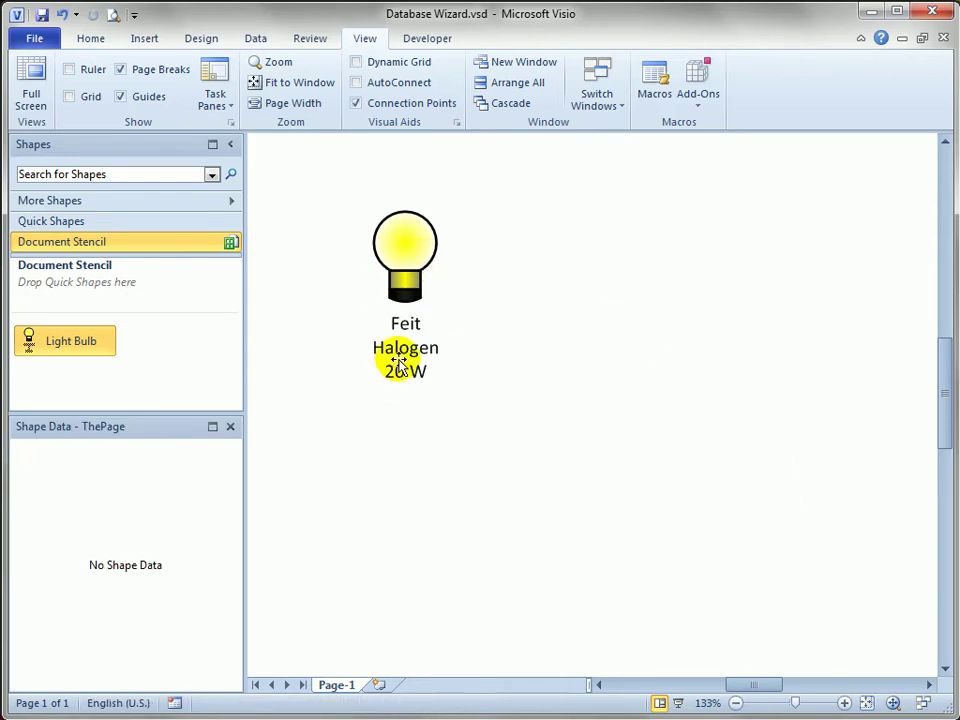
# Step: View the Feit Fe-Hal-20 record in row 5 of the Excel data
pyautogui.click(399, 248)
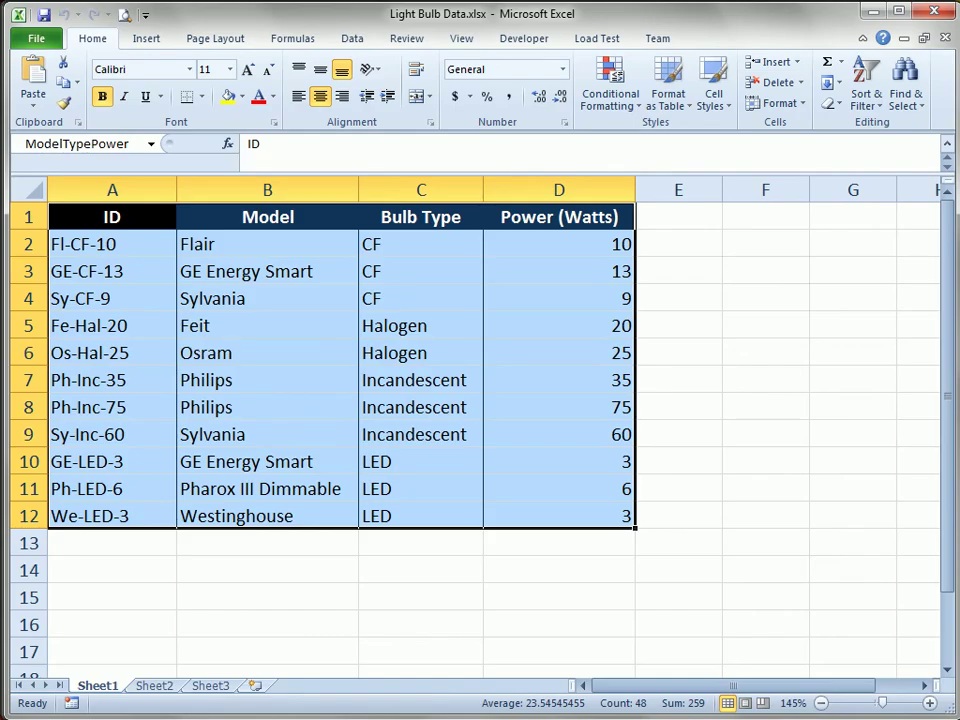
pyautogui.click(197, 292)
pyautogui.moveTo(101, 330); pyautogui.dragTo(600, 330)
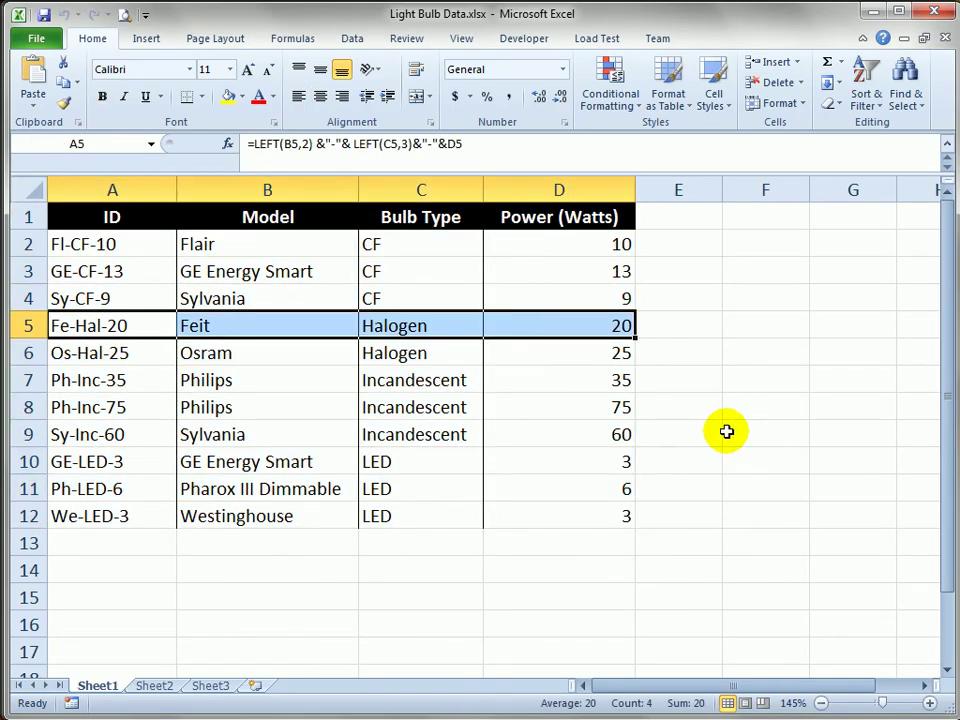
# Step: Append XX to the bulb's Model value in Shape Data
pyautogui.hotkey('alt', 'Tab')
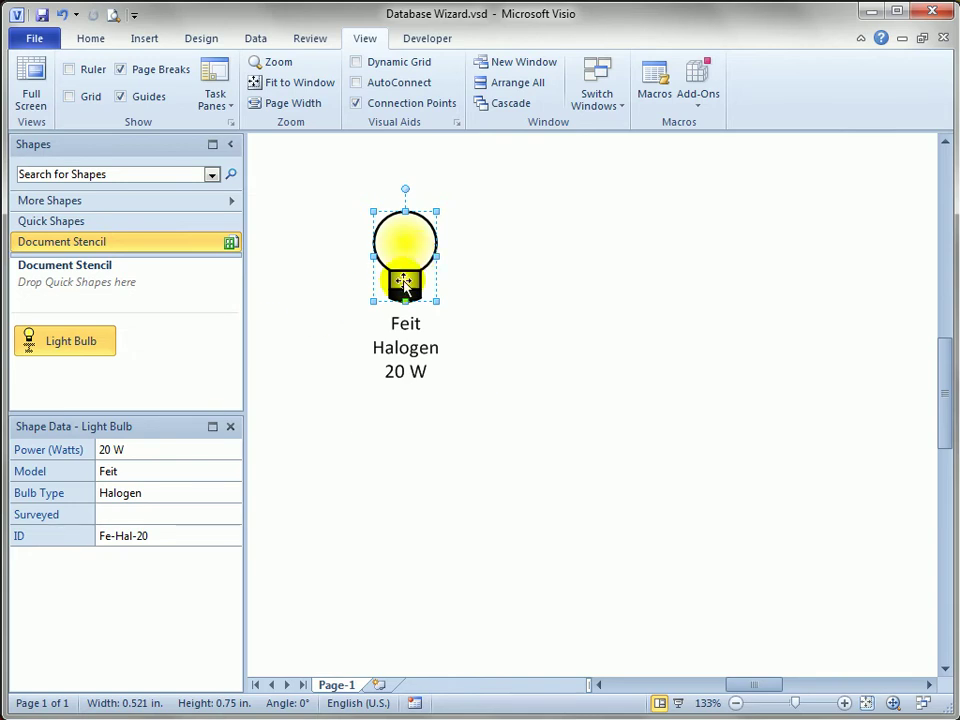
pyautogui.click(190, 471)
pyautogui.click(192, 471)
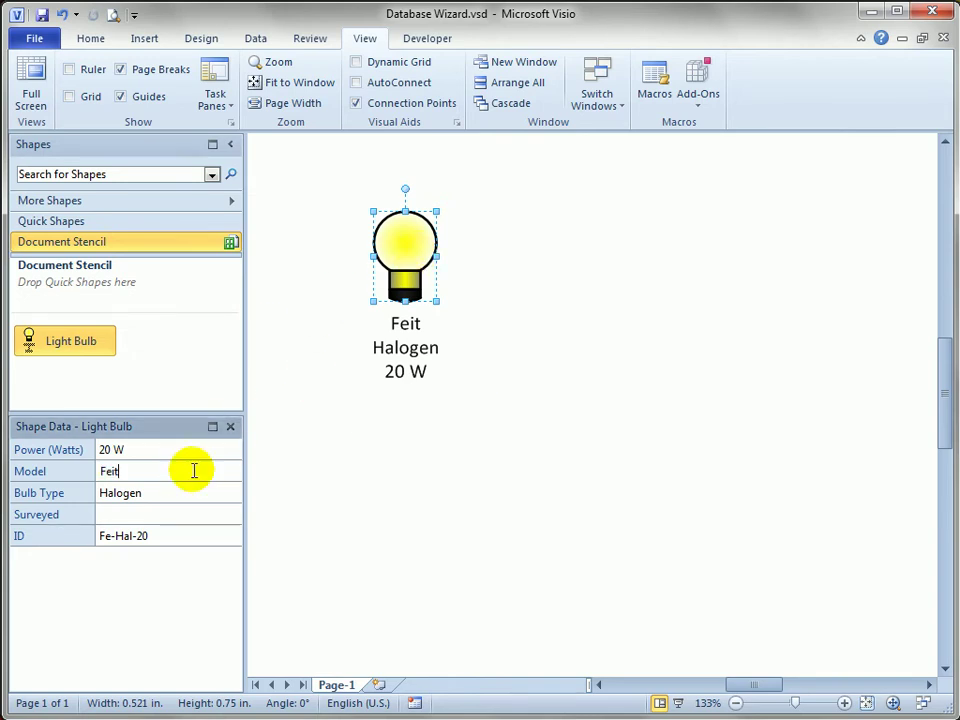
pyautogui.write('XXXXX')
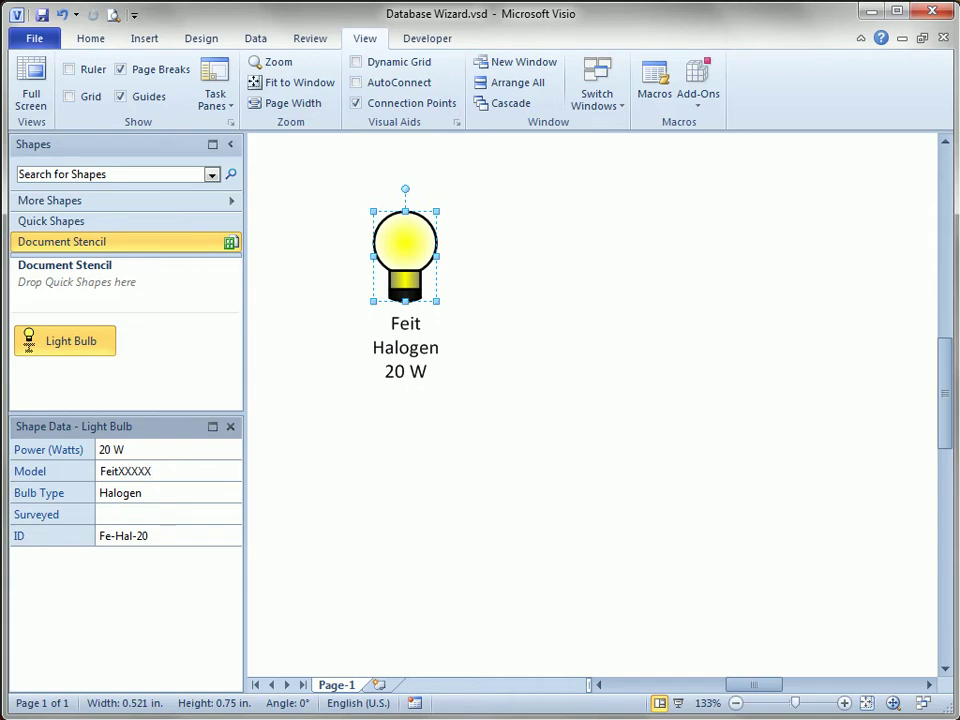
pyautogui.press('Return')
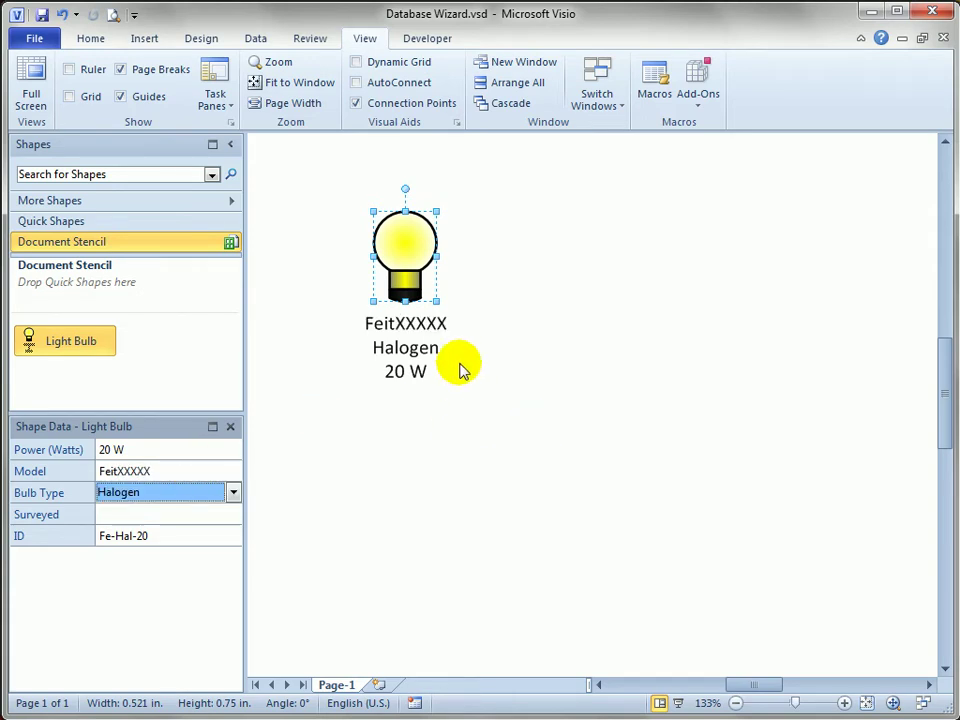
# Step: Write the bulb's edited data back to Excel with Update Database Record
pyautogui.hotkey('alt', 'Tab')
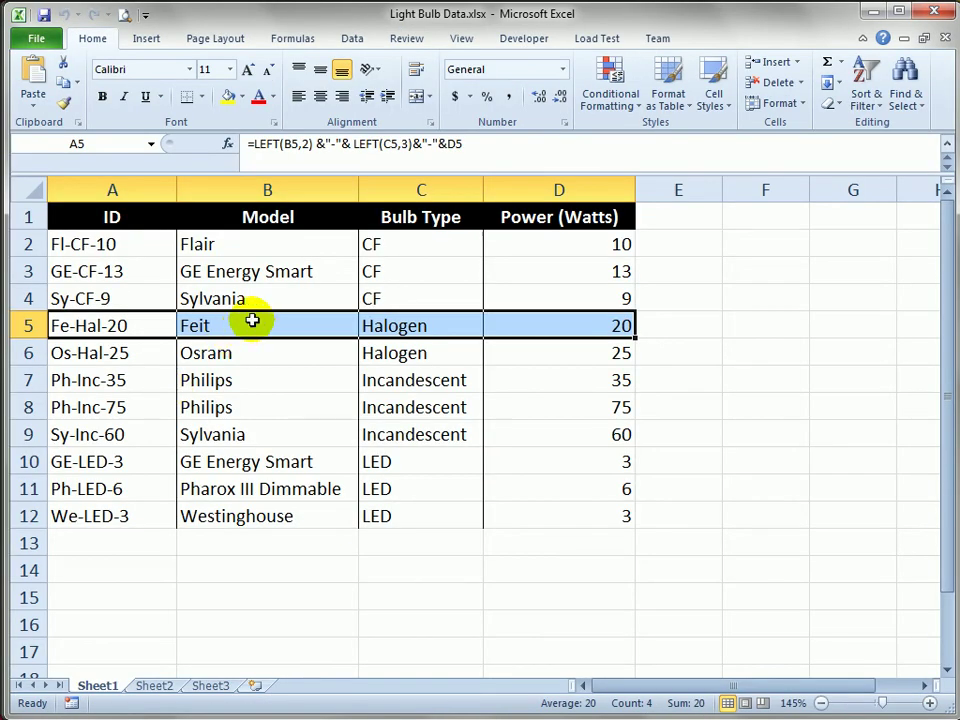
pyautogui.hotkey('alt', 'Tab')
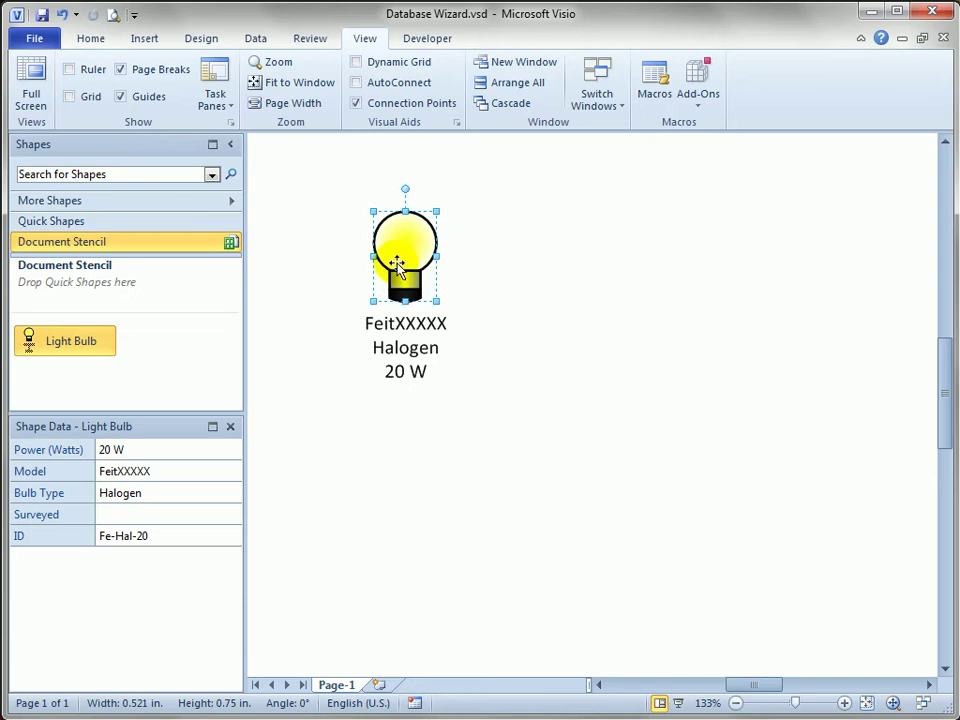
pyautogui.rightClick(406, 243)
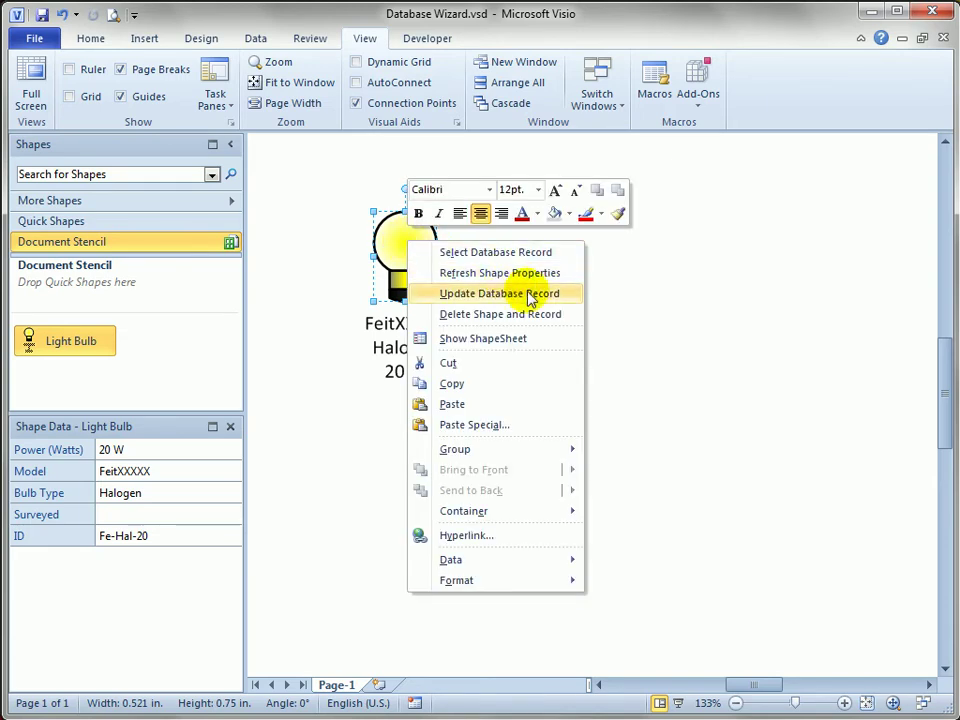
pyautogui.click(564, 294)
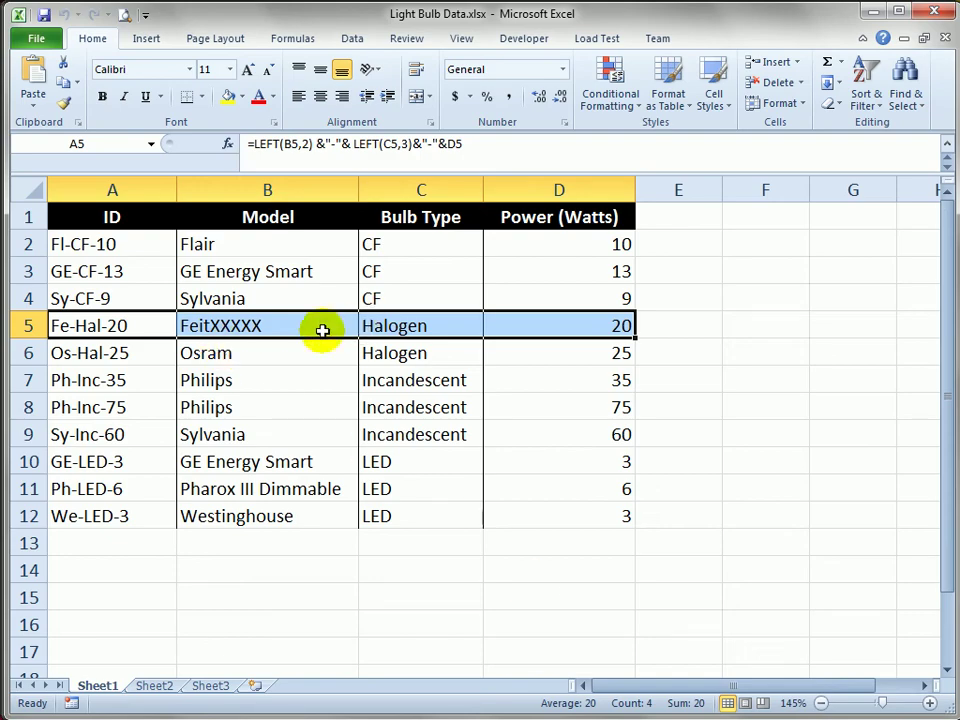
# Step: Restore Feit in Excel cell B5 and refresh the bulb's shape properties
pyautogui.doubleClick(290, 325)
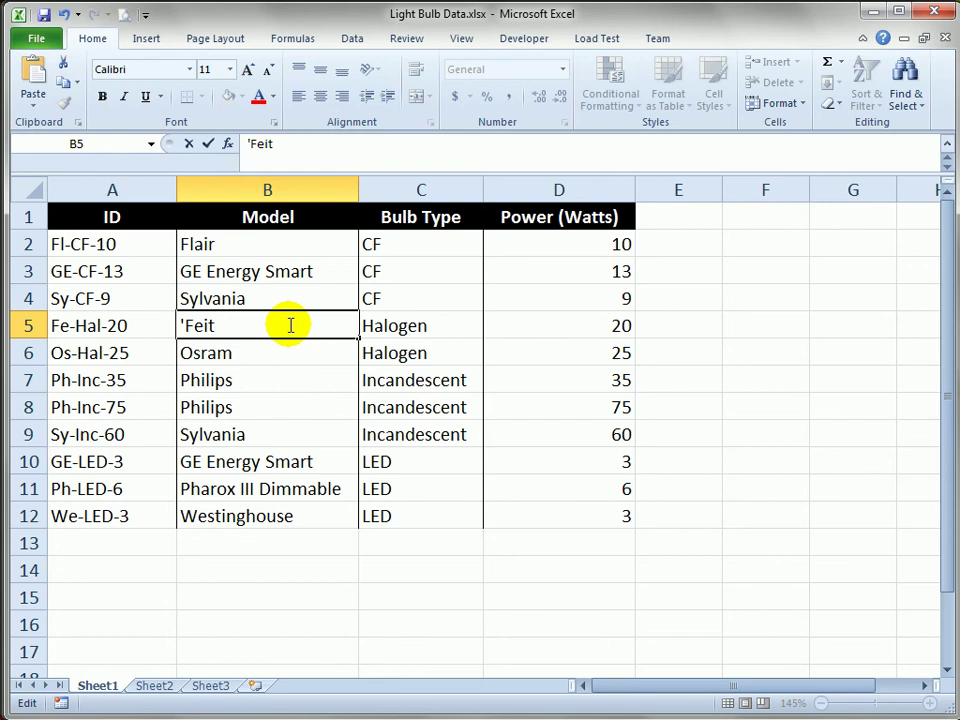
pyautogui.press('Return')
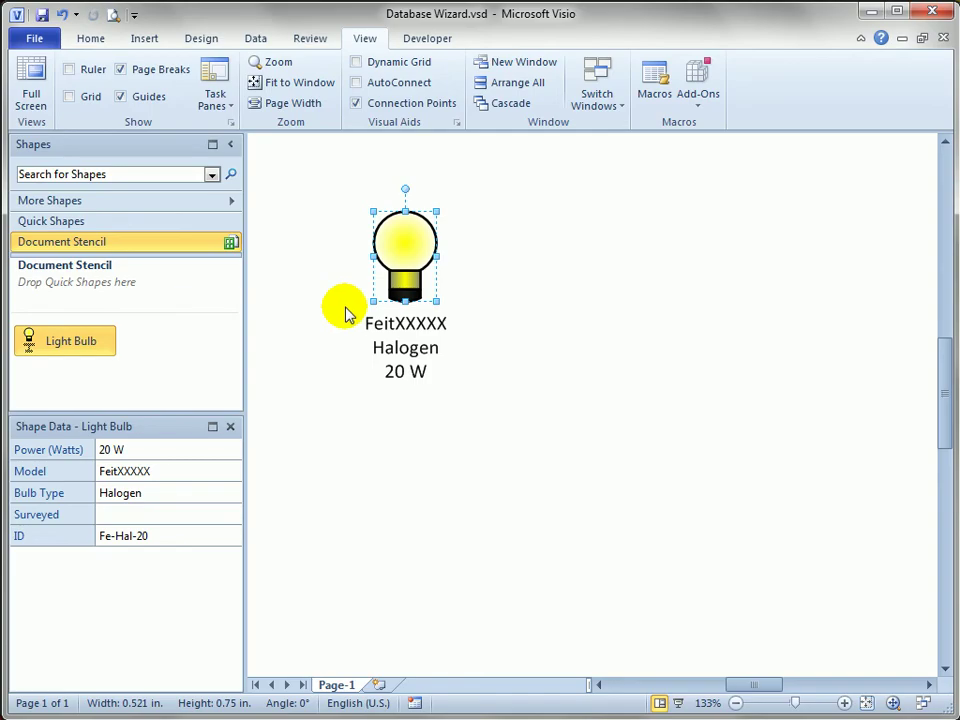
pyautogui.click(396, 240)
pyautogui.rightClick(405, 245)
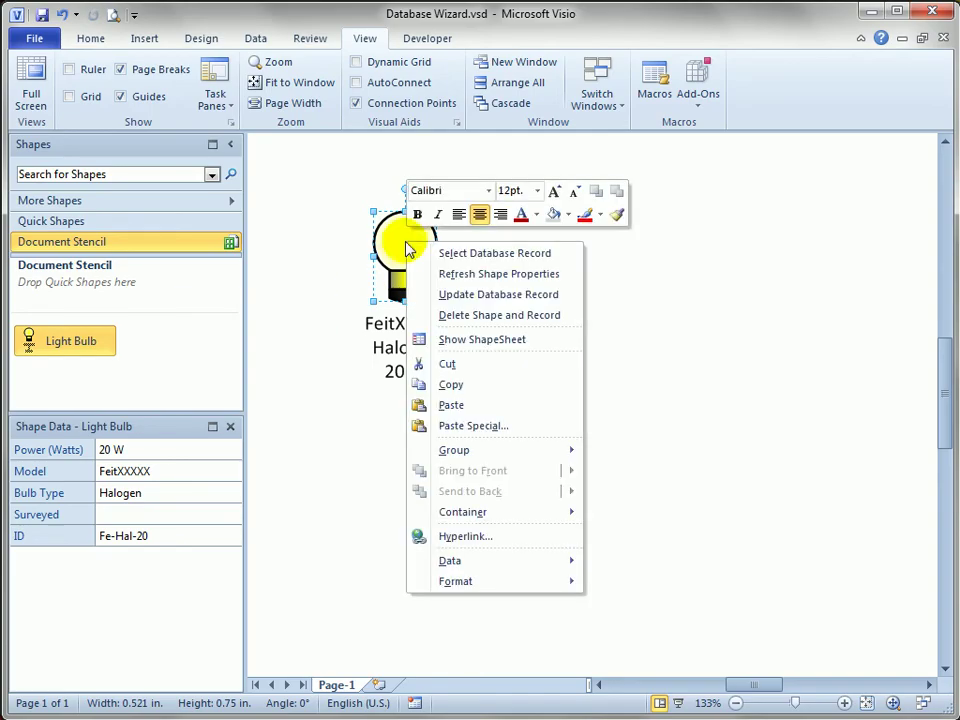
pyautogui.click(551, 274)
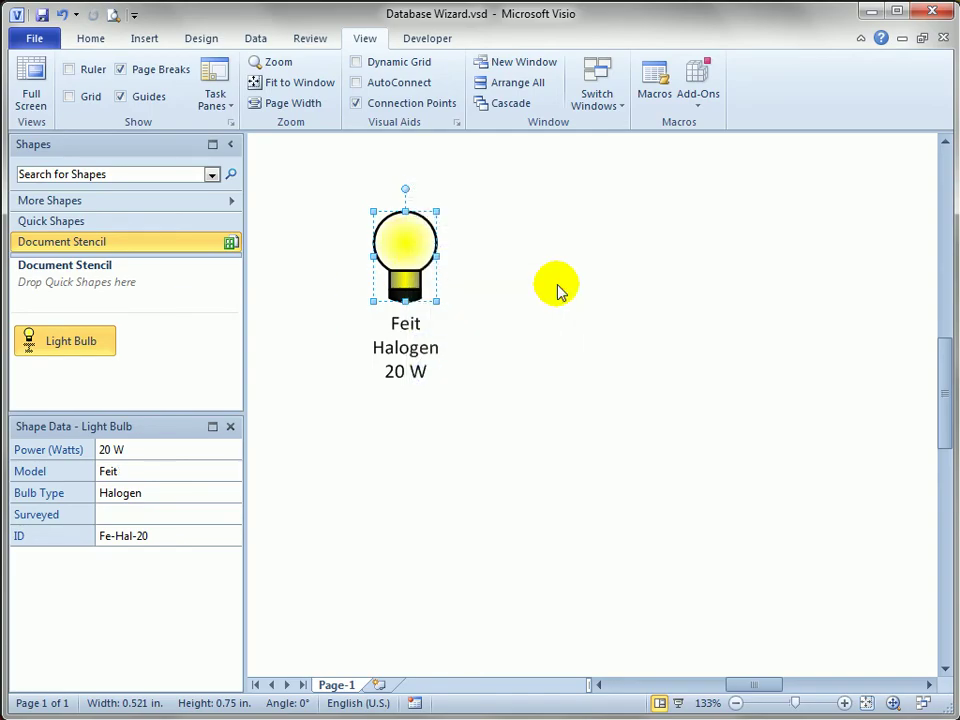
# Step: Ctrl-drag three bulb copies to the right, keeping each linked to Fe-Hal-20
pyautogui.click(439, 443)
pyautogui.click(492, 438)
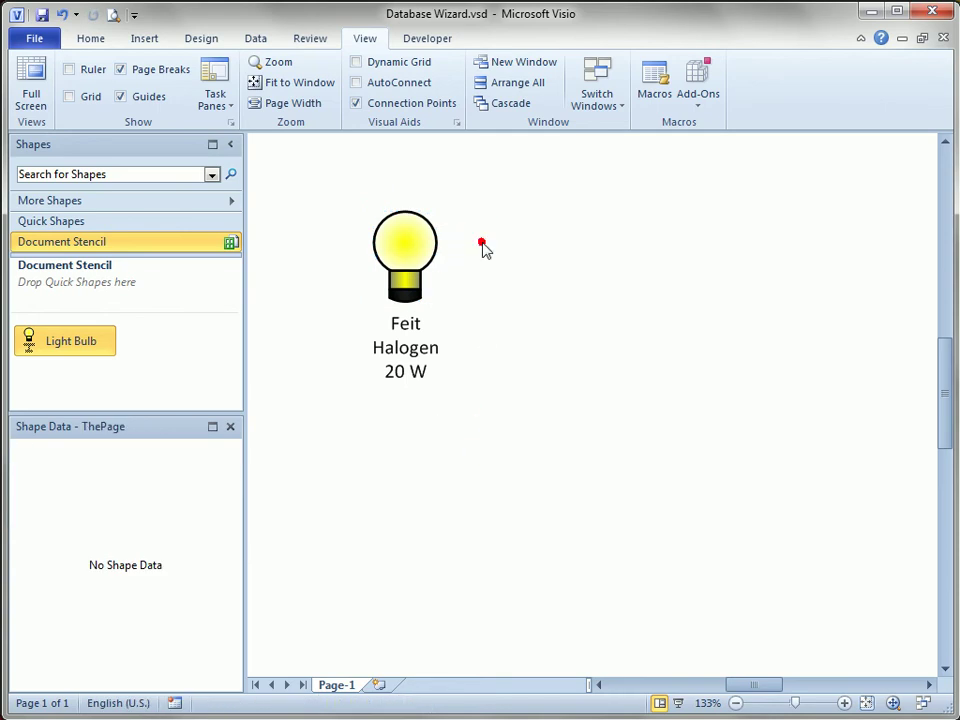
pyautogui.moveTo(404, 237); pyautogui.dragTo(508, 245)
pyautogui.click(767, 450)
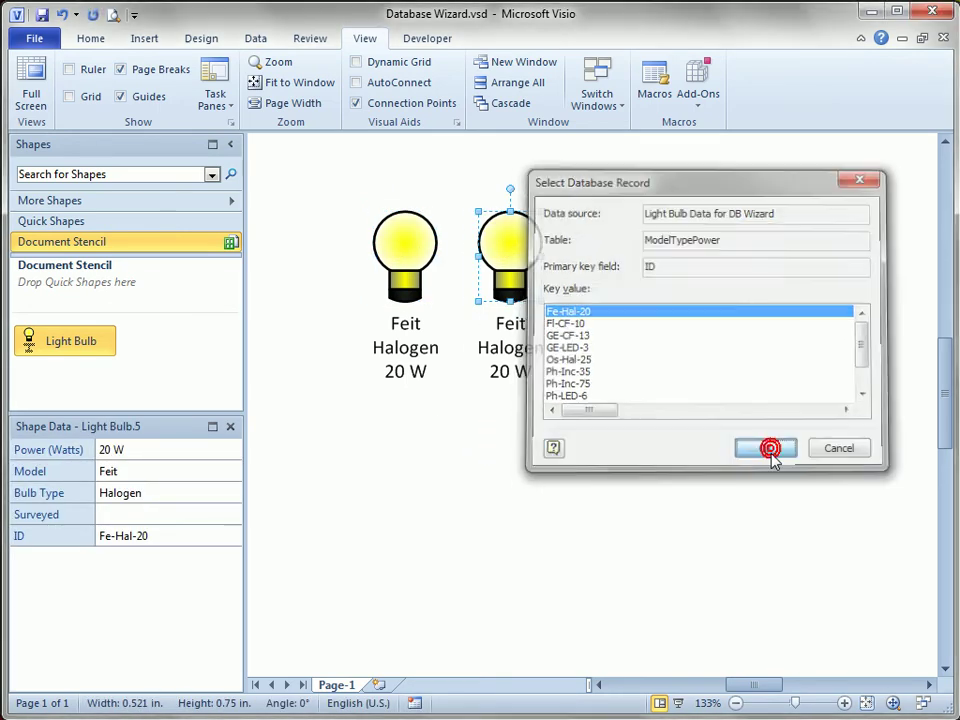
pyautogui.click(767, 470)
pyautogui.moveTo(505, 239); pyautogui.dragTo(690, 238)
pyautogui.click(745, 449)
pyautogui.click(711, 455)
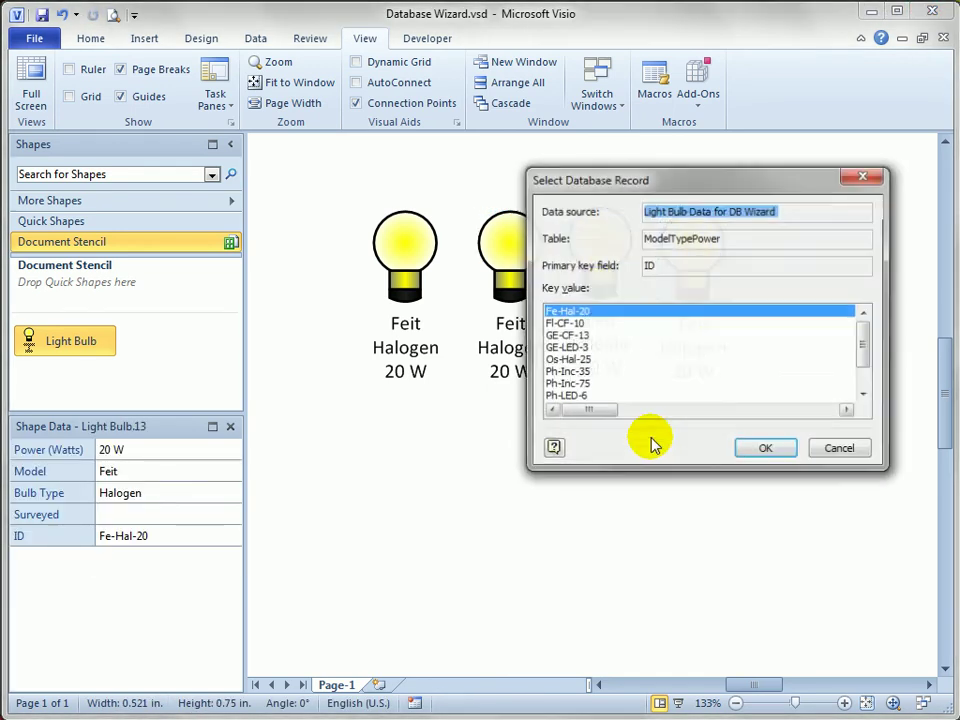
pyautogui.click(757, 446)
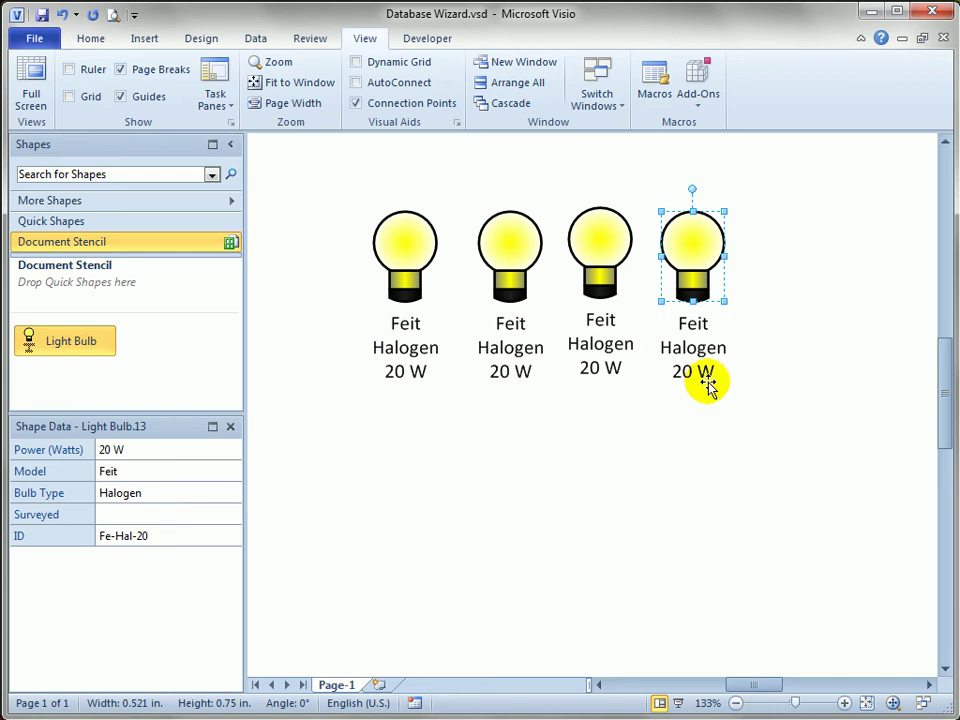
pyautogui.click(401, 240)
# Step: Change the first bulb's Model value to FeitXXXXX
pyautogui.click(145, 471)
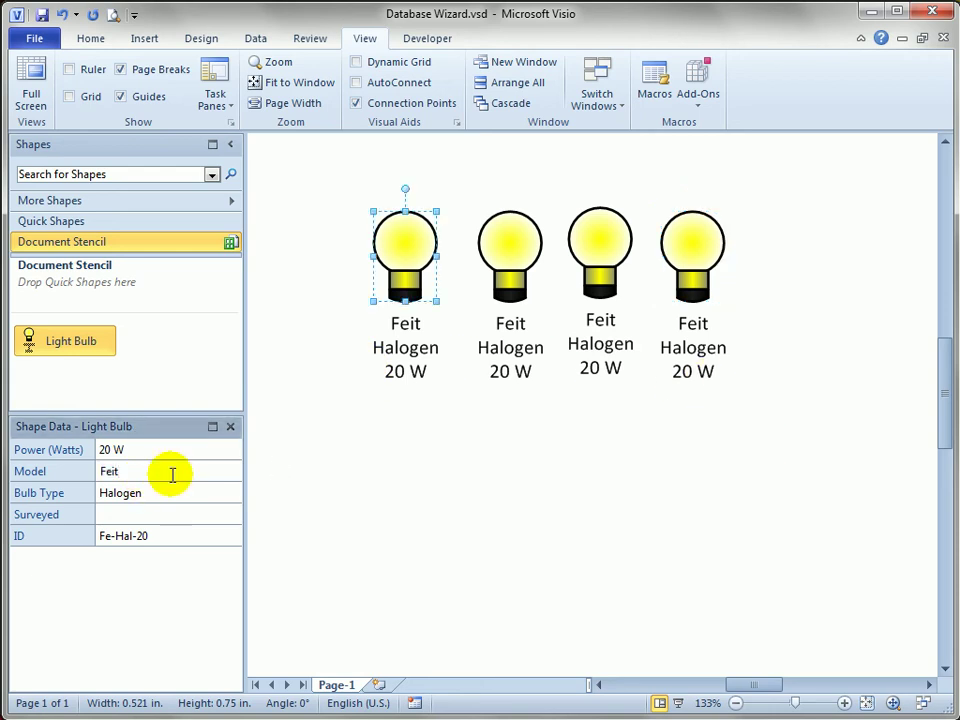
pyautogui.write('XXXXX')
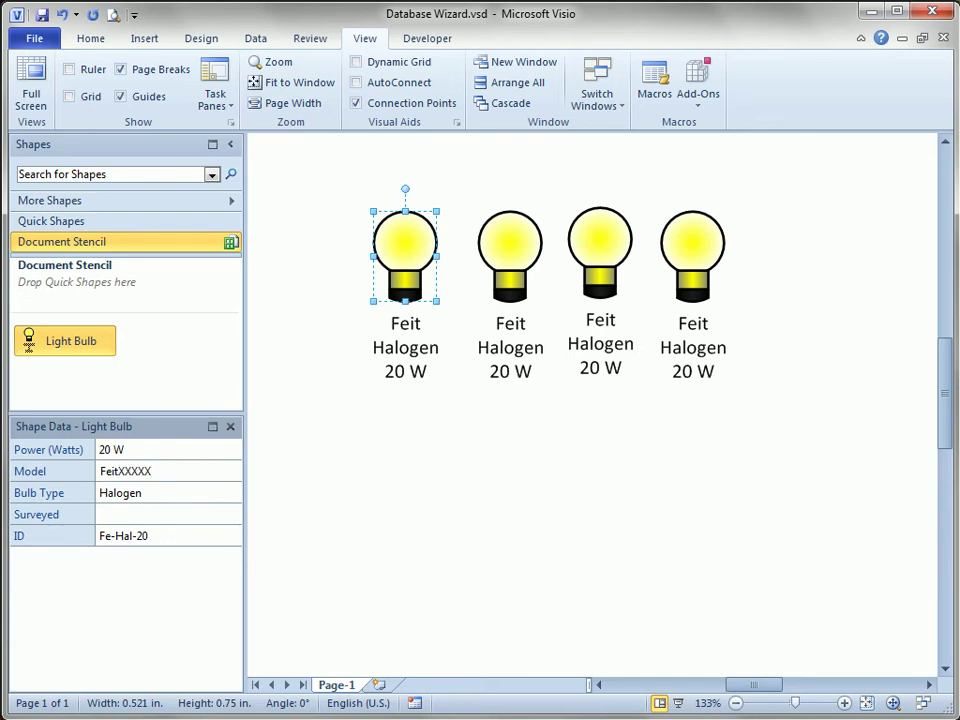
pyautogui.press('Return')
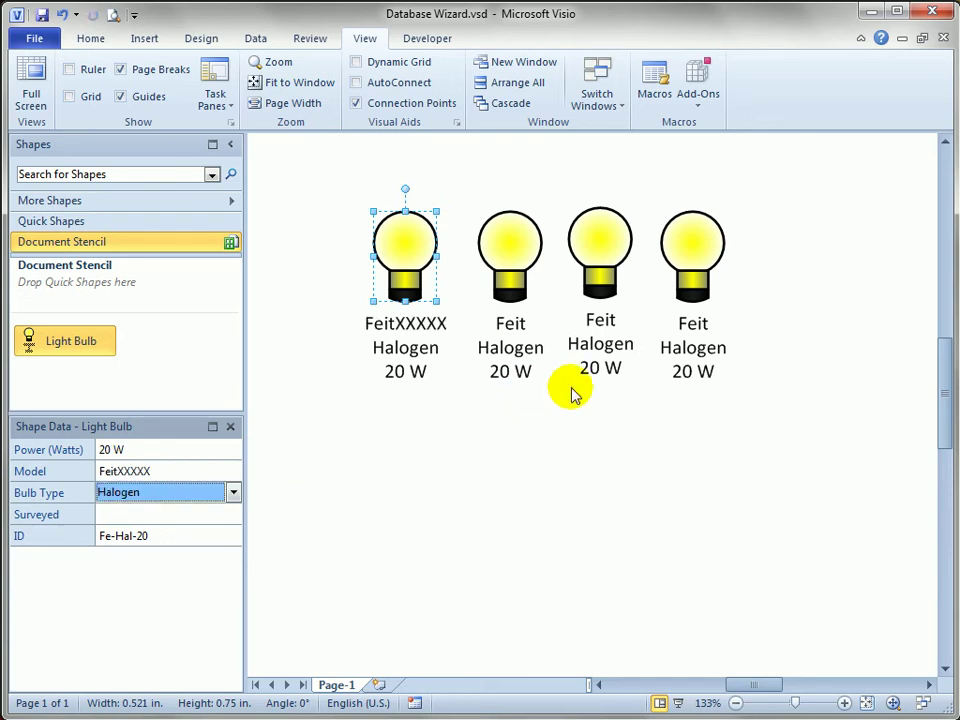
# Step: Push the first bulb's data to Excel with Update Database Record
pyautogui.click(789, 416)
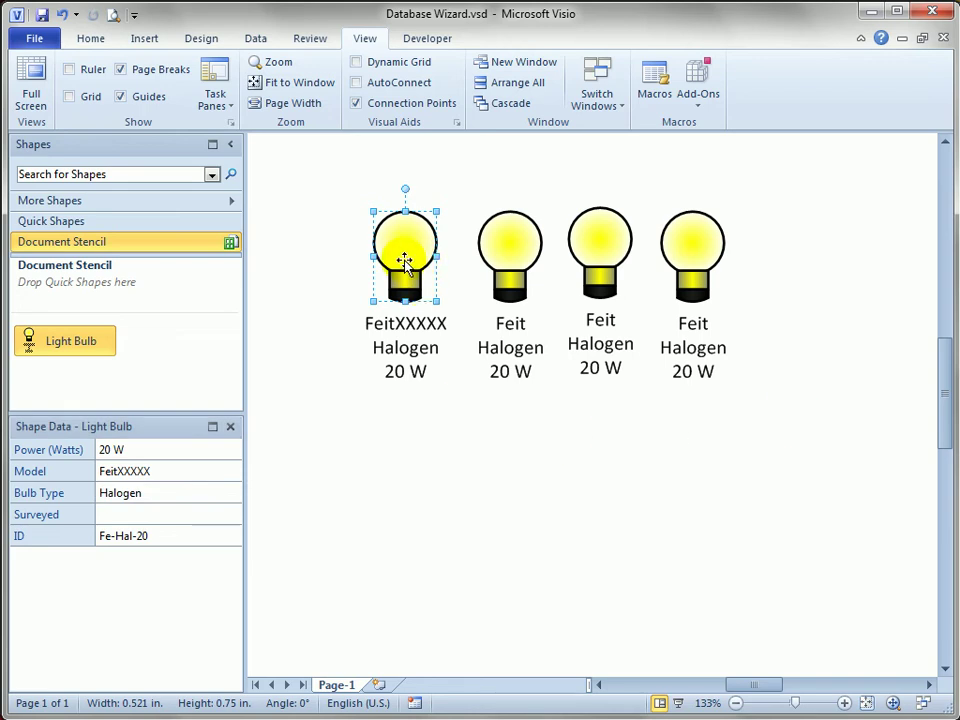
pyautogui.click(306, 255)
pyautogui.rightClick(401, 244)
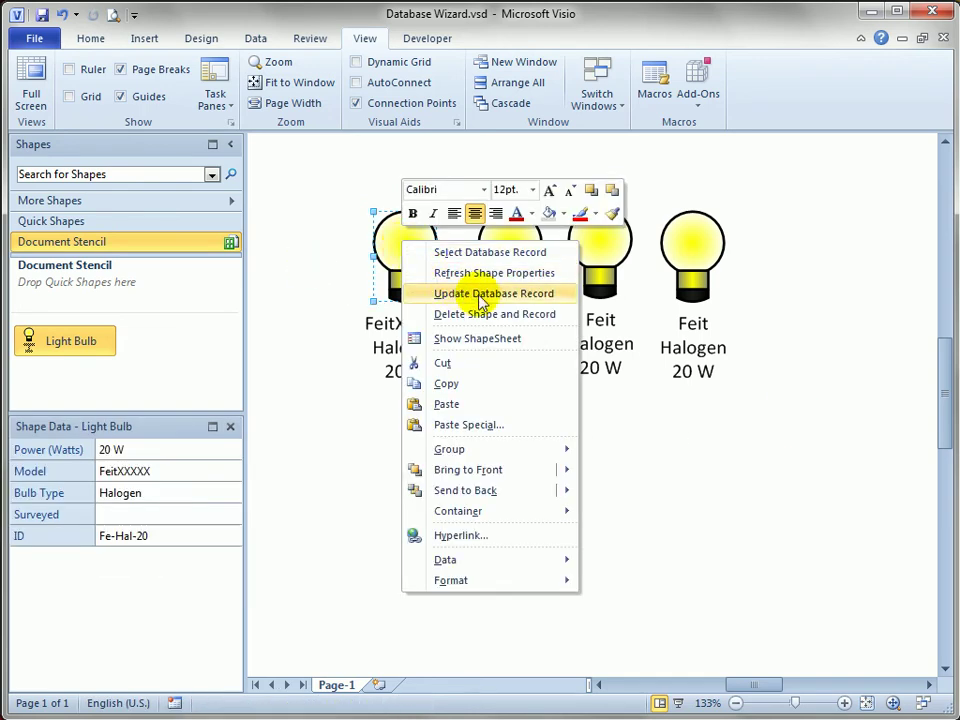
pyautogui.click(566, 300)
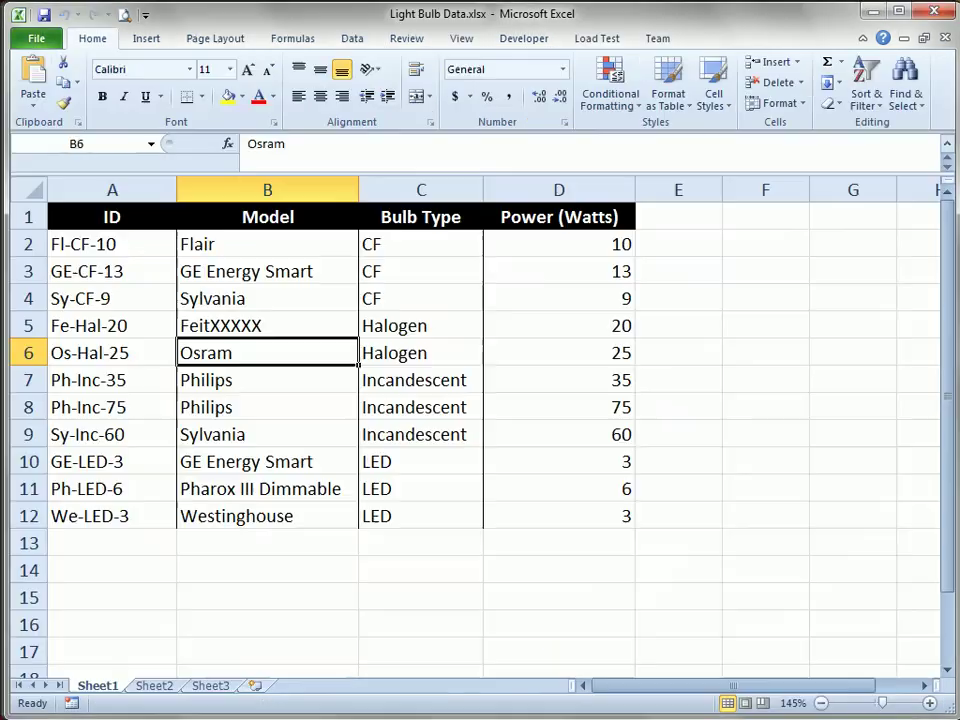
# Step: Check that Excel row 5 for Fe-Hal-20 now shows FeitXXXXX
pyautogui.click(262, 325)
pyautogui.moveTo(133, 322); pyautogui.dragTo(529, 328)
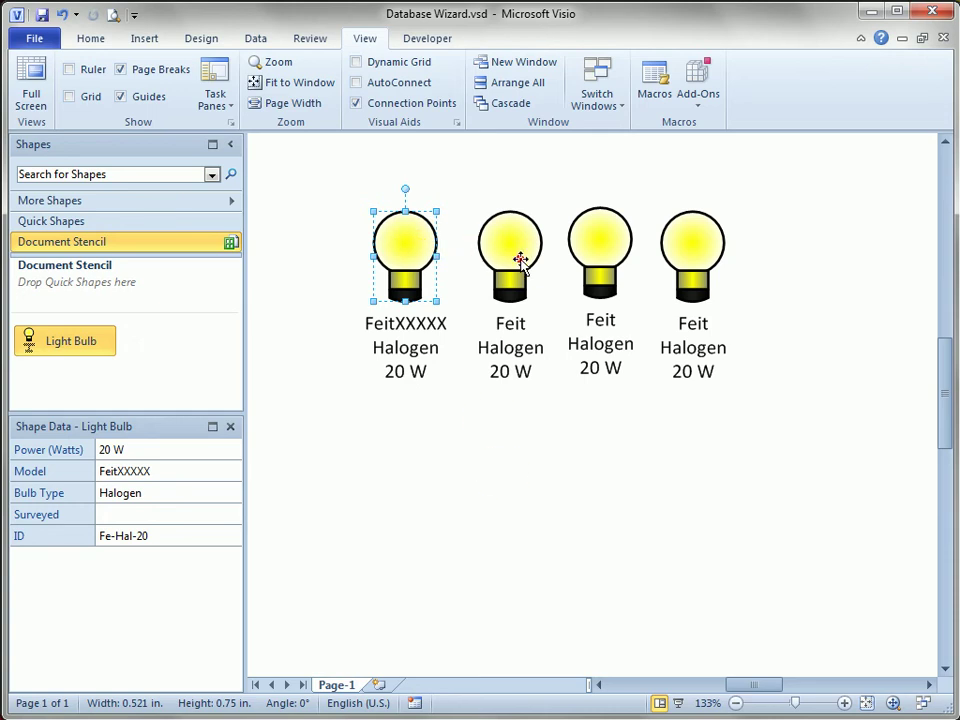
pyautogui.click(619, 241)
pyautogui.click(680, 263)
pyautogui.click(731, 459)
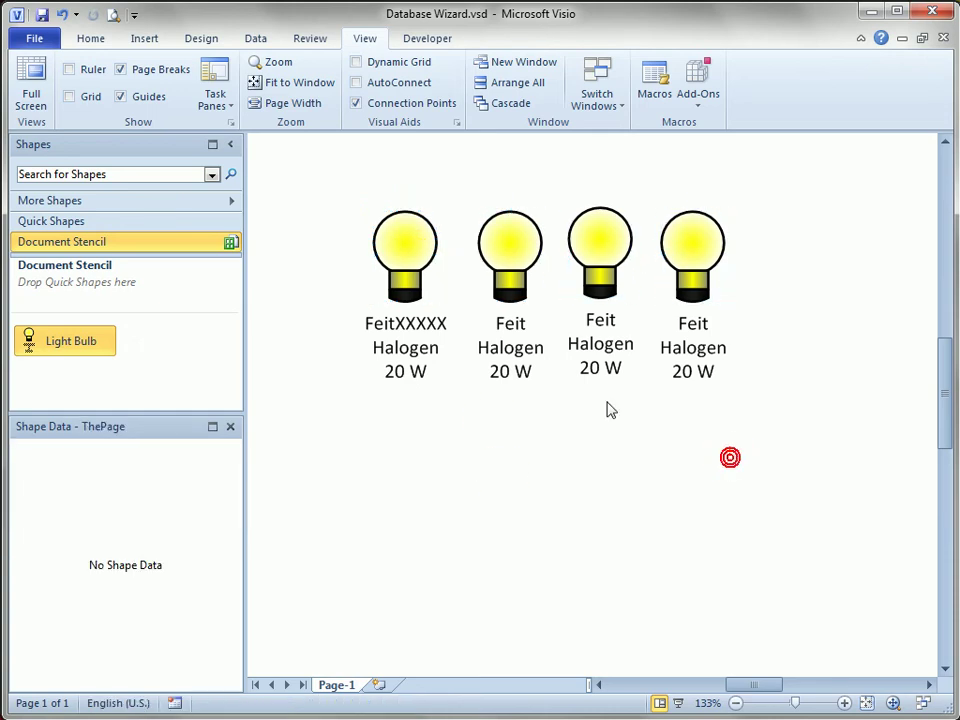
# Step: Refresh the second bulb's shape properties from its database record
pyautogui.rightClick(506, 240)
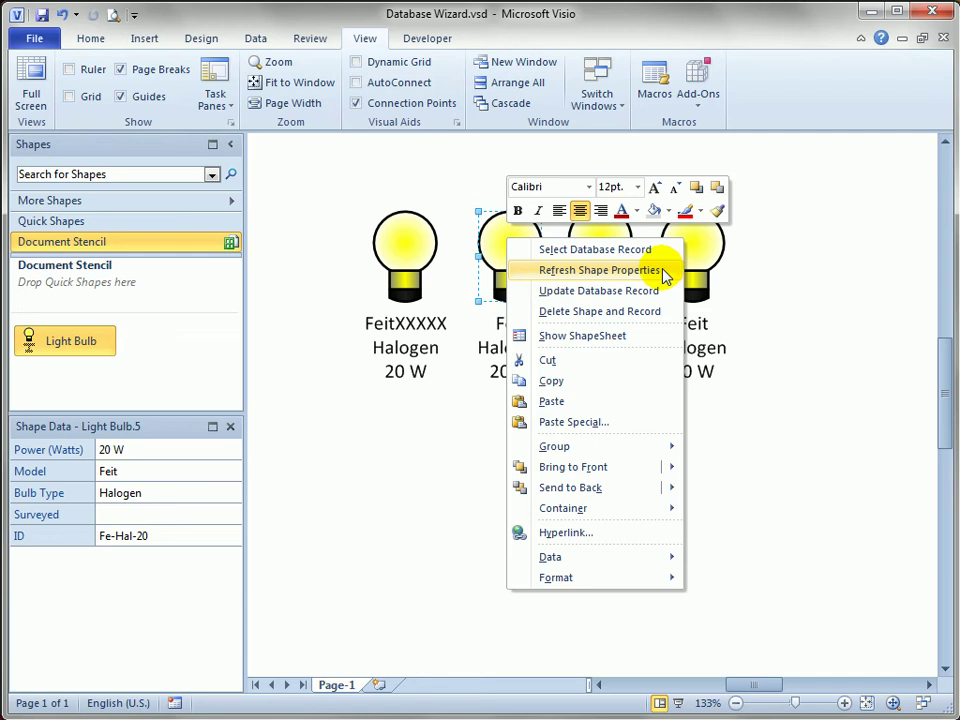
pyautogui.click(663, 272)
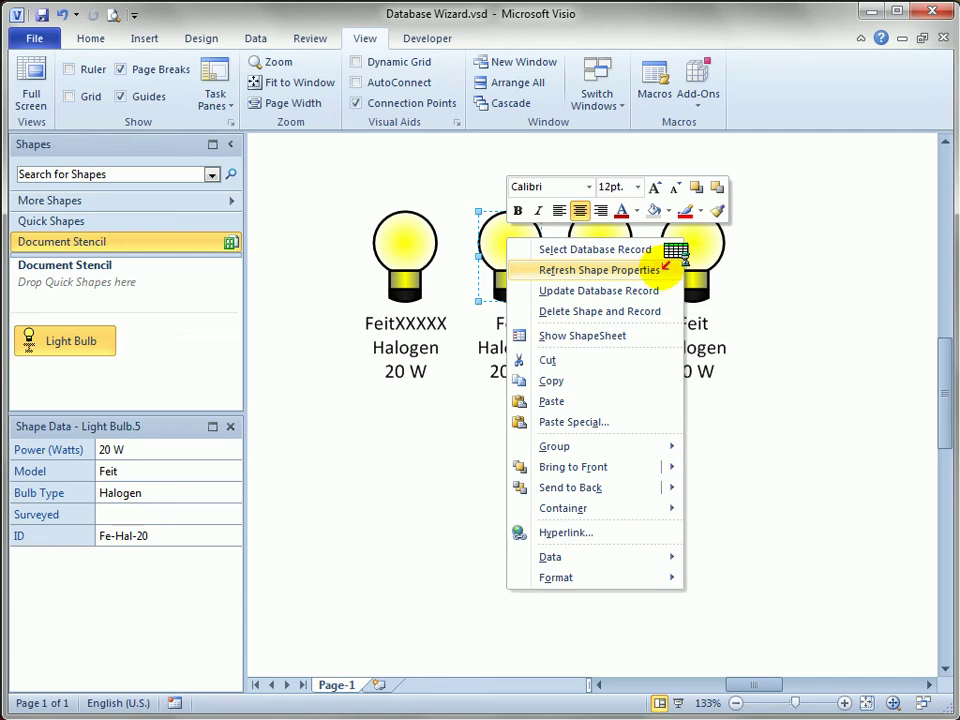
pyautogui.click(630, 543)
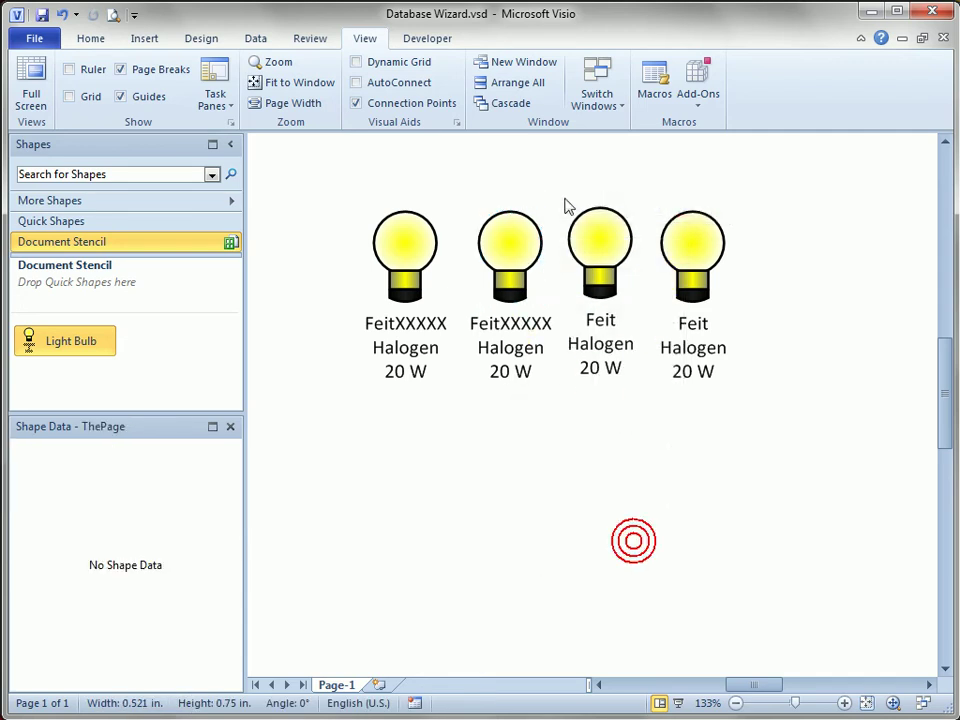
pyautogui.moveTo(542, 165); pyautogui.dragTo(800, 470)
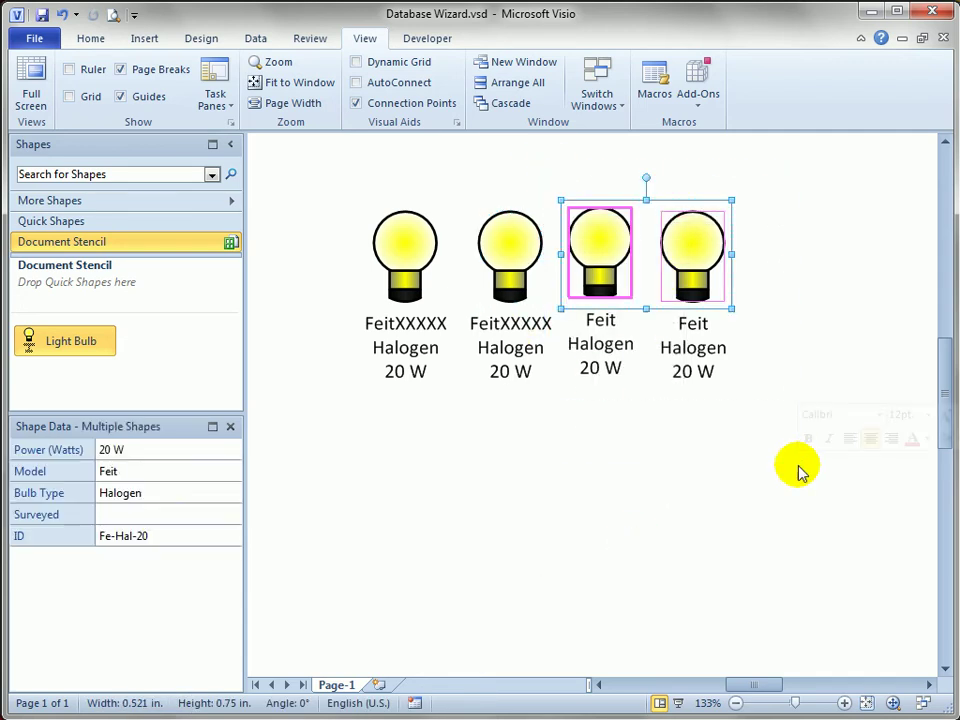
pyautogui.click(714, 430)
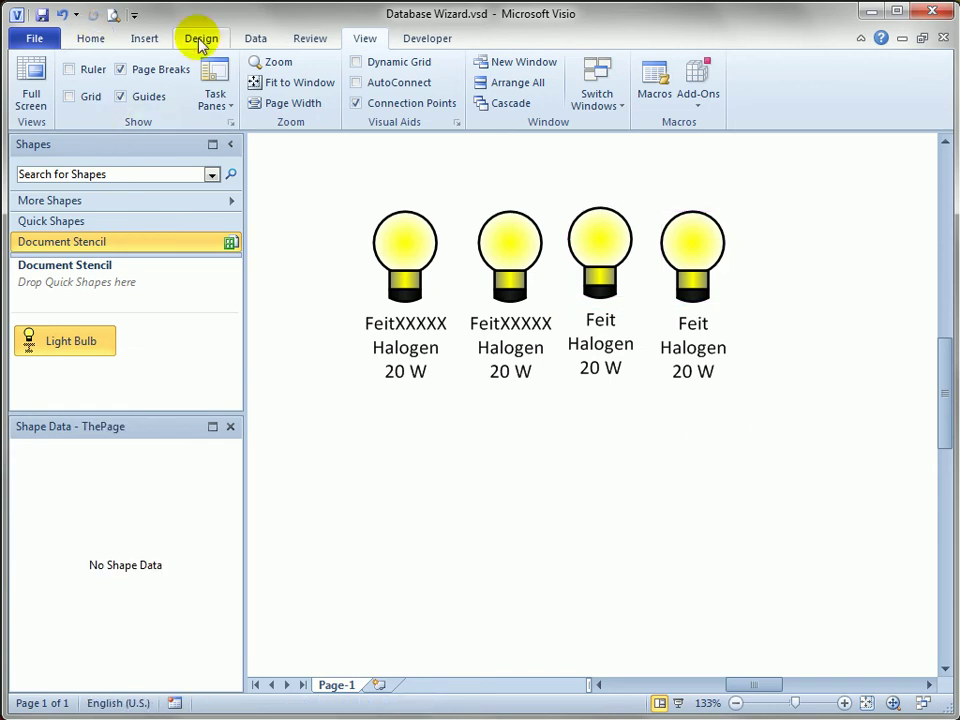
# Step: Run Visio Extras Database Refresh so all bulbs read FeitXXXXX
pyautogui.click(700, 88)
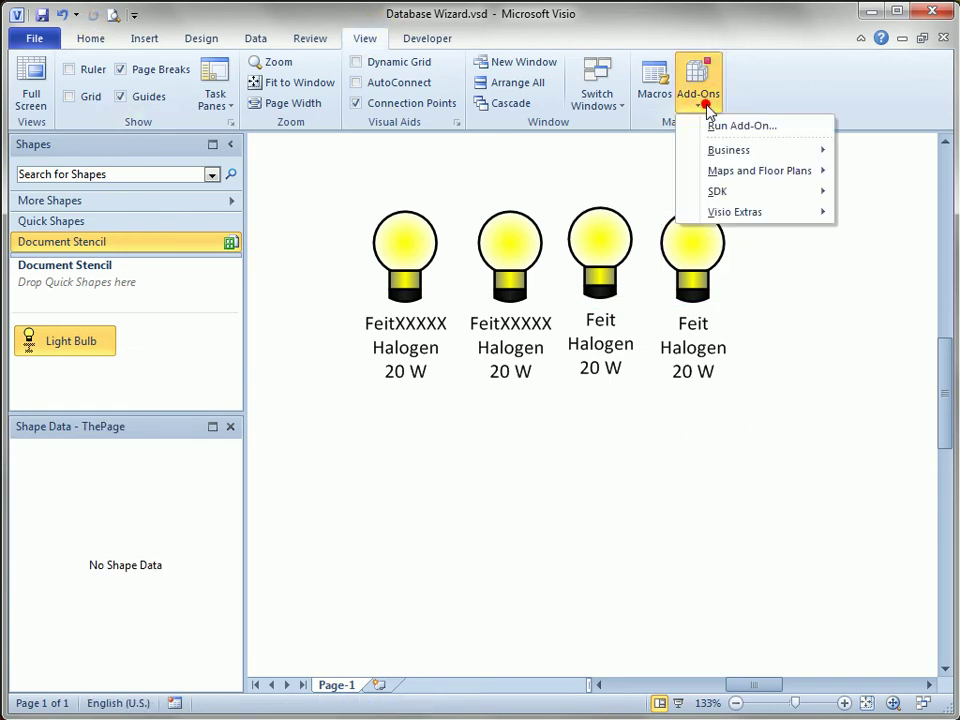
pyautogui.moveTo(783, 218)
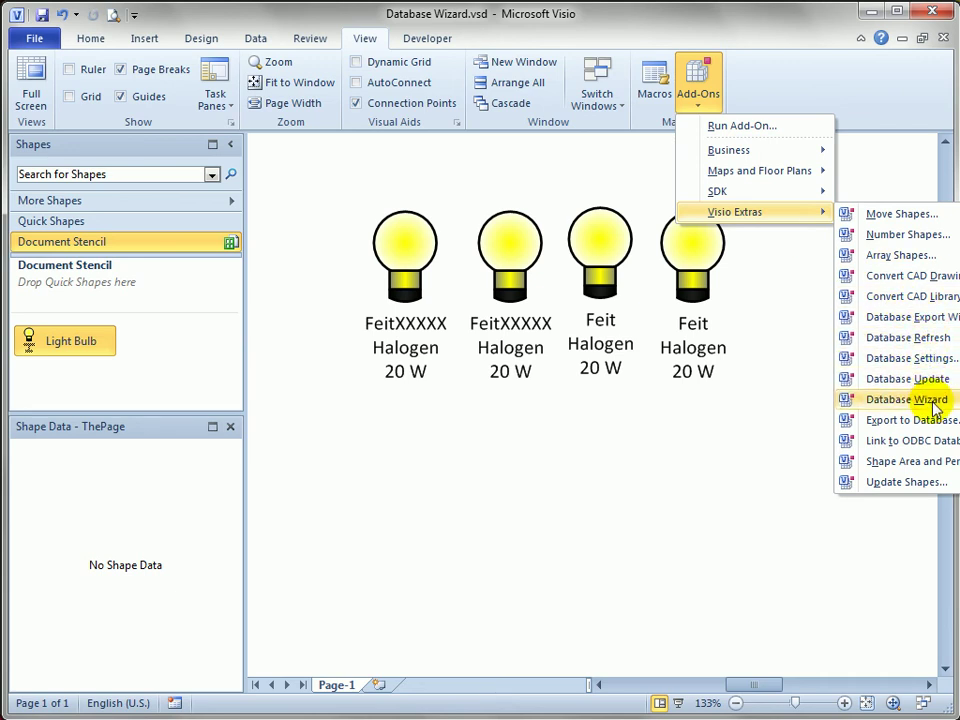
pyautogui.click(933, 338)
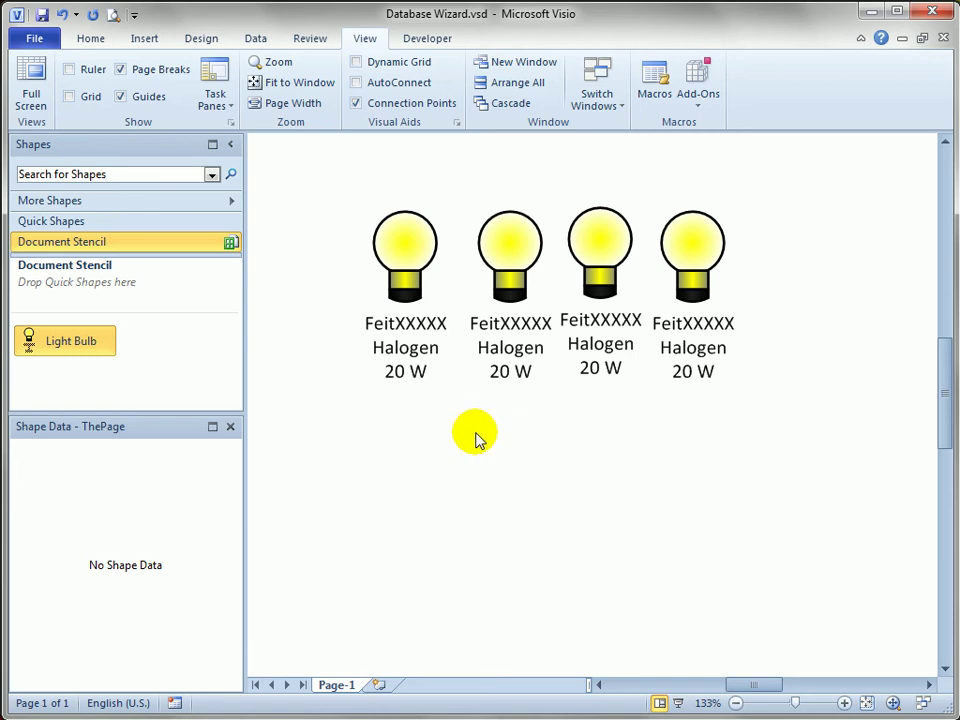
pyautogui.click(518, 482)
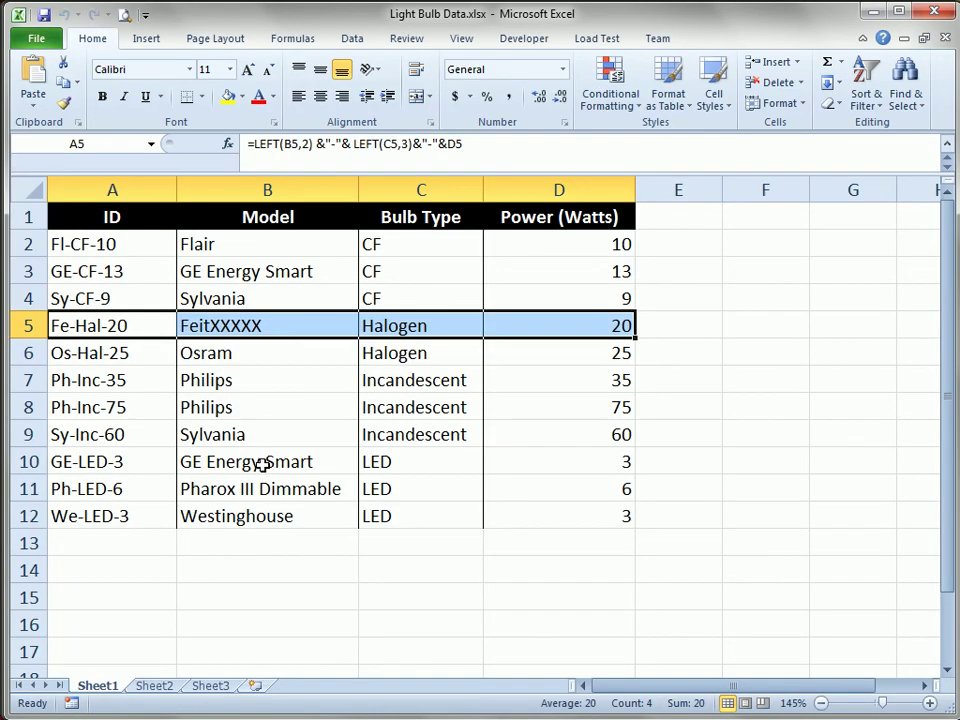
# Step: Change Excel cell B5 back to Feit
pyautogui.click(279, 324)
pyautogui.doubleClick(320, 320)
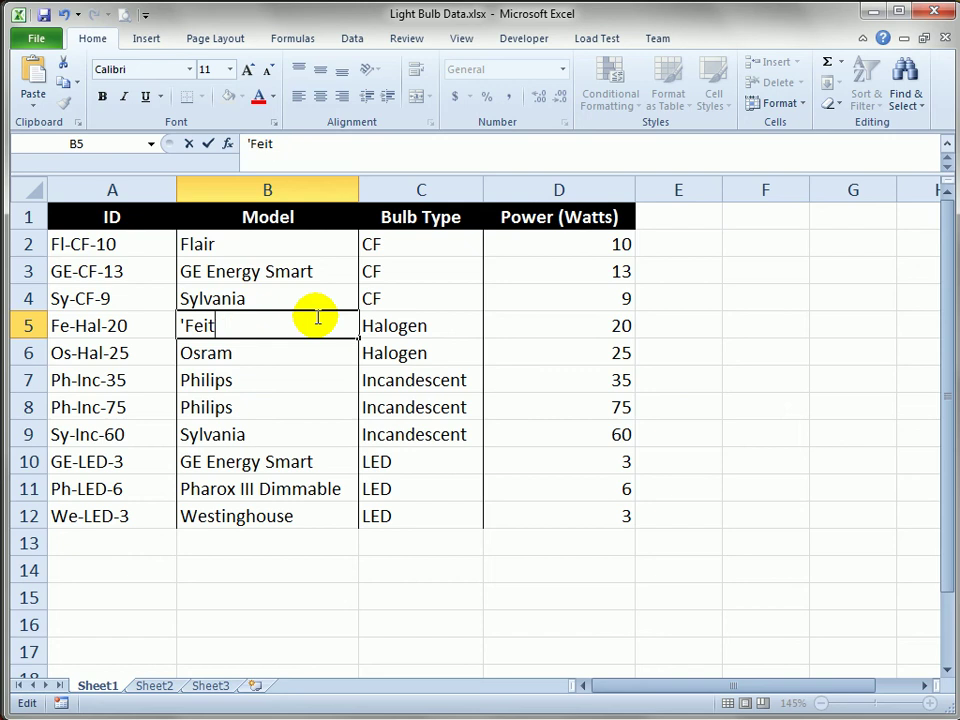
pyautogui.press('Return')
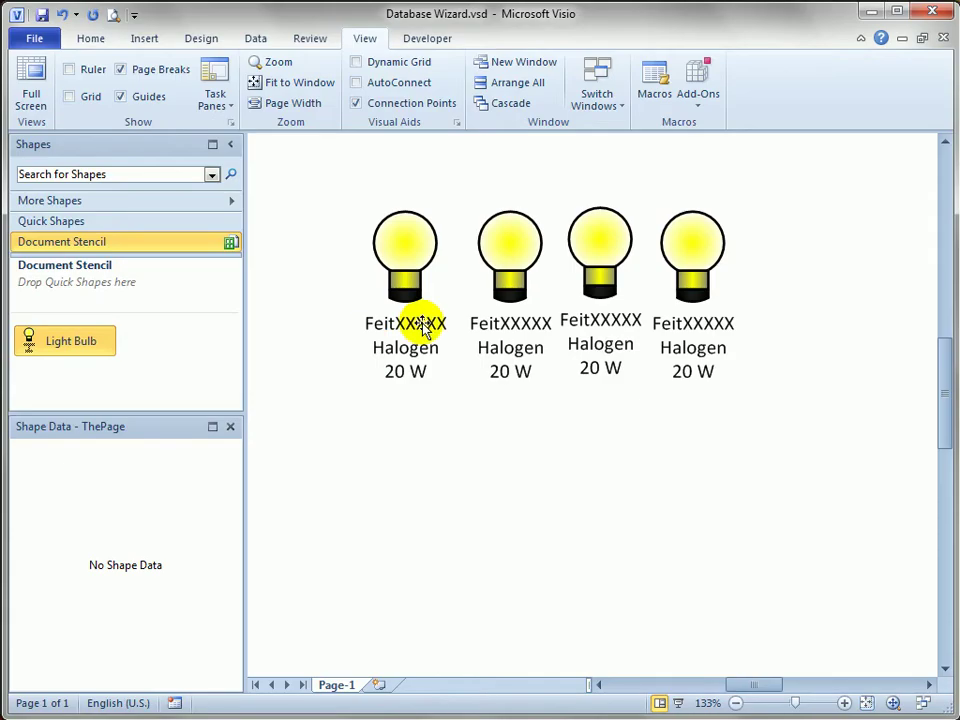
# Step: Run Visio Extras Database Refresh so all four bulbs read Feit again
pyautogui.click(700, 108)
pyautogui.moveTo(740, 217)
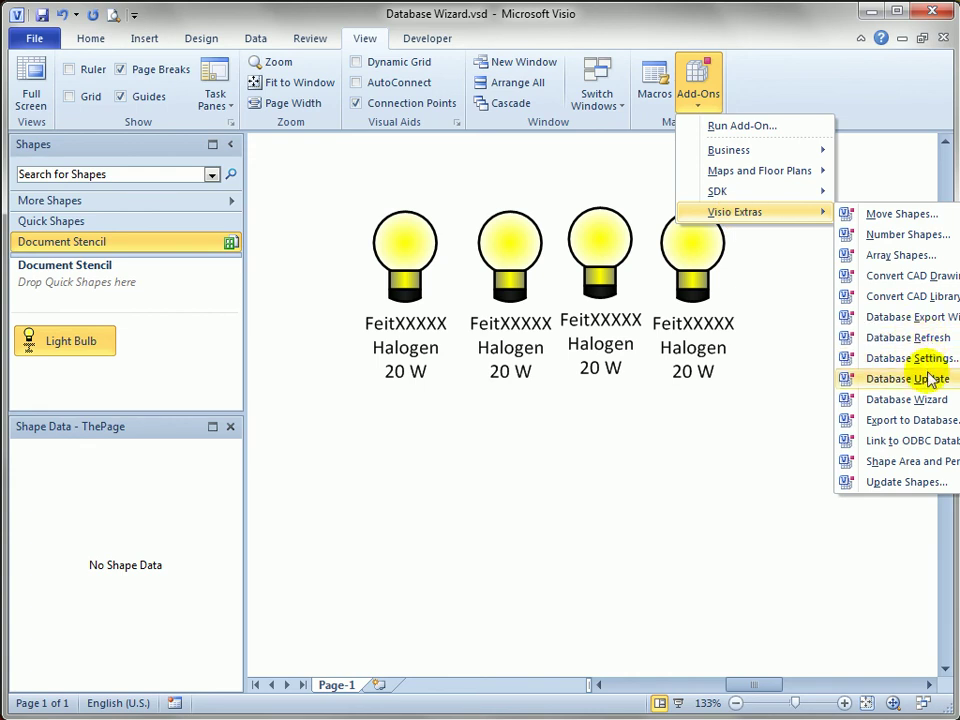
pyautogui.click(922, 339)
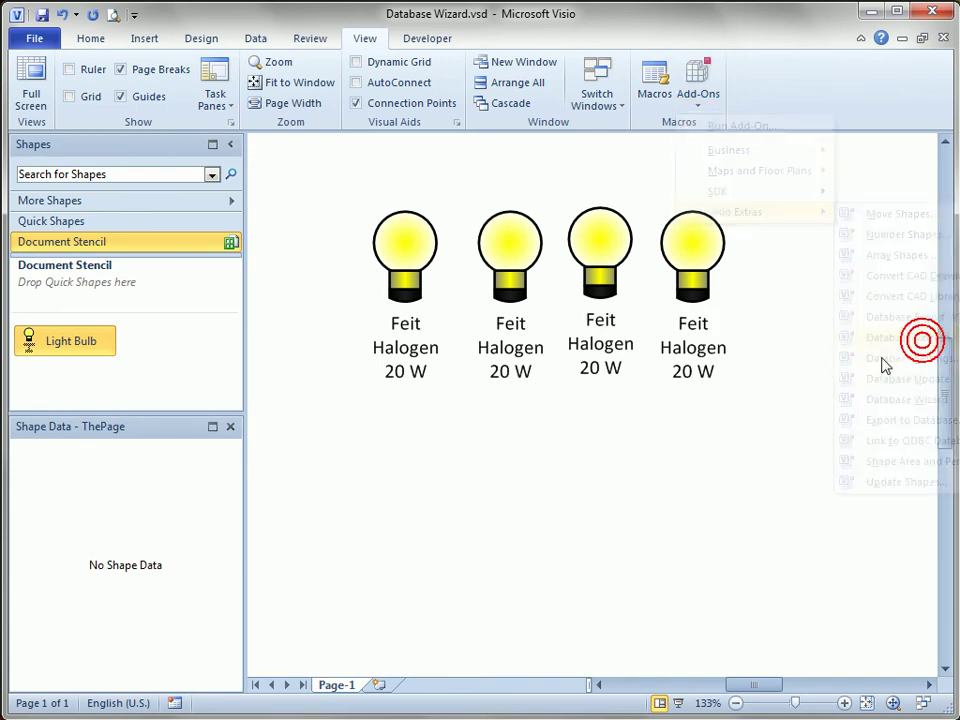
pyautogui.click(309, 192)
pyautogui.moveTo(309, 192); pyautogui.dragTo(788, 455)
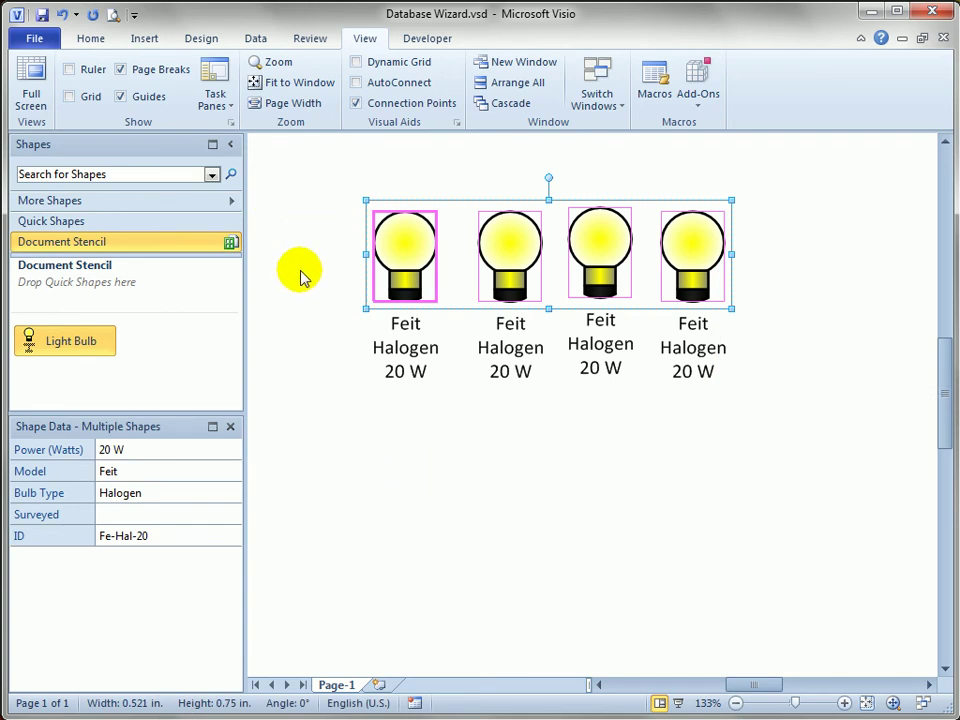
pyautogui.click(491, 436)
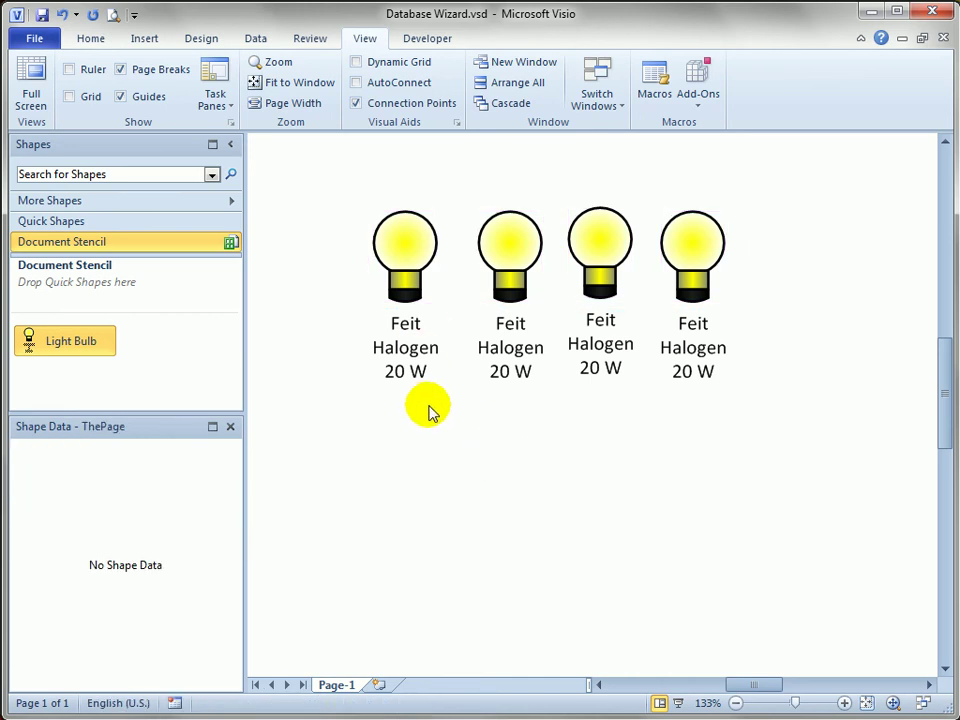
# Step: Use the Visio Extras Database Wizard to remove the database links from the document-stencil Light Bulb master
pyautogui.click(699, 100)
pyautogui.moveTo(714, 210)
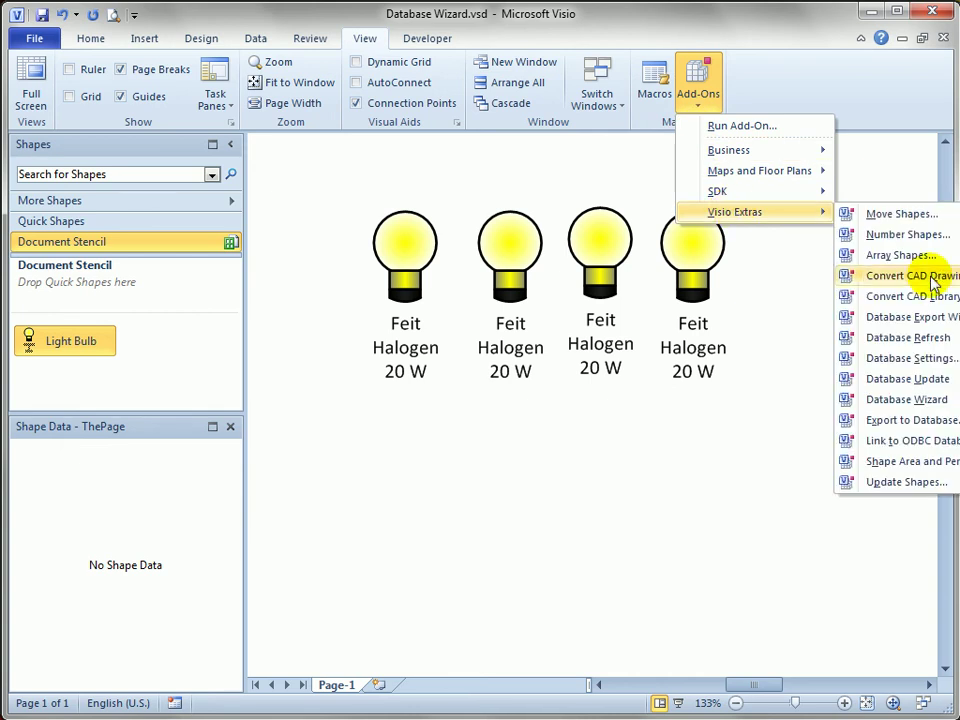
pyautogui.click(917, 400)
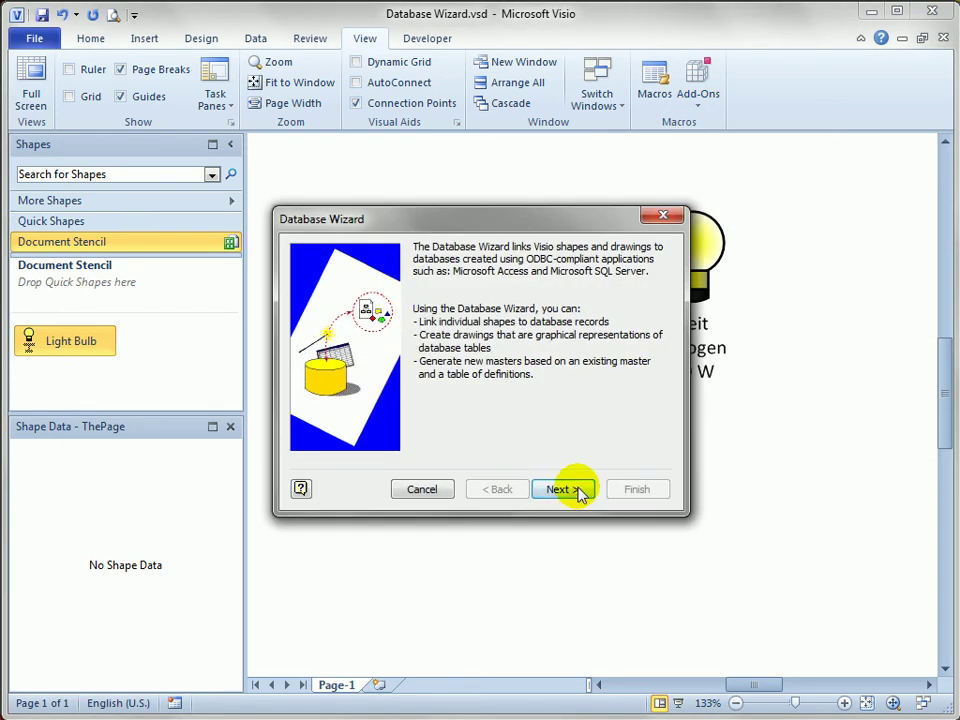
pyautogui.click(565, 489)
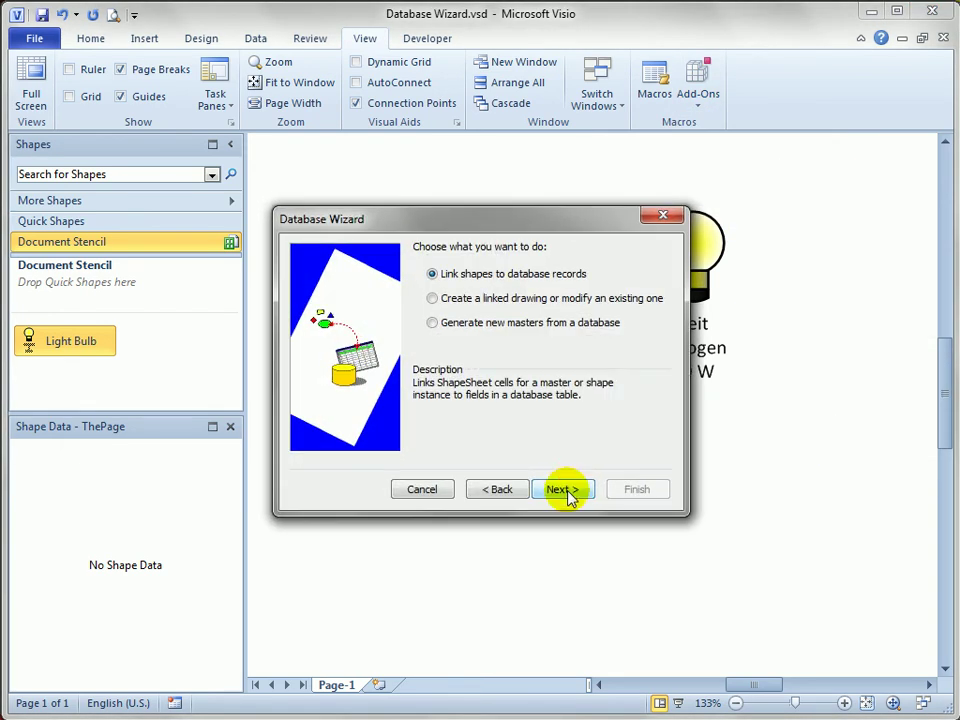
pyautogui.click(565, 489)
pyautogui.click(438, 298)
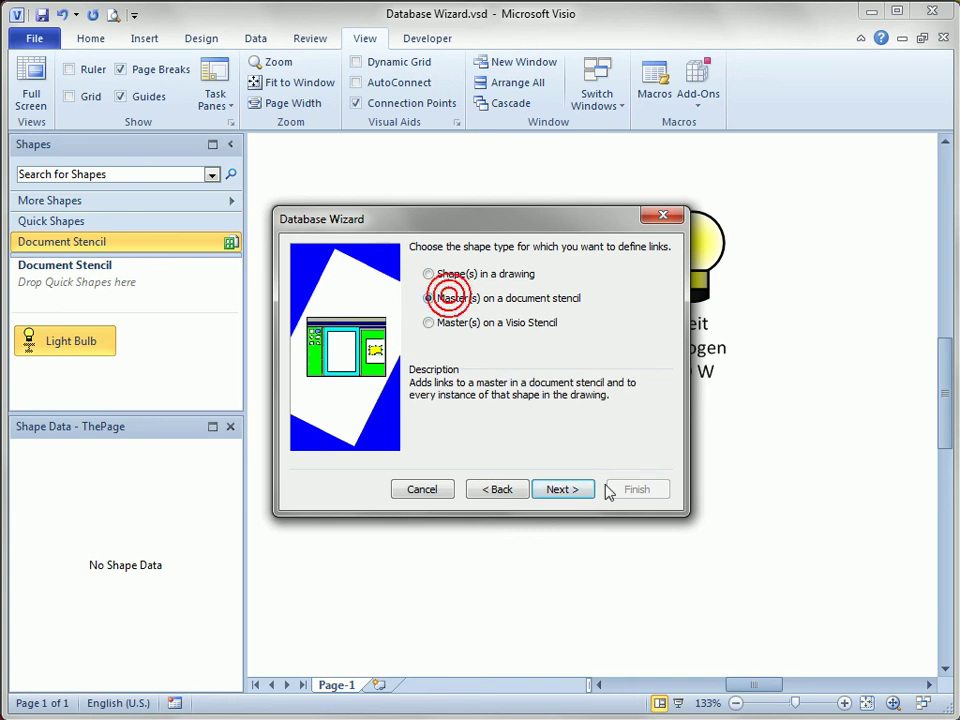
pyautogui.click(572, 492)
pyautogui.click(437, 350)
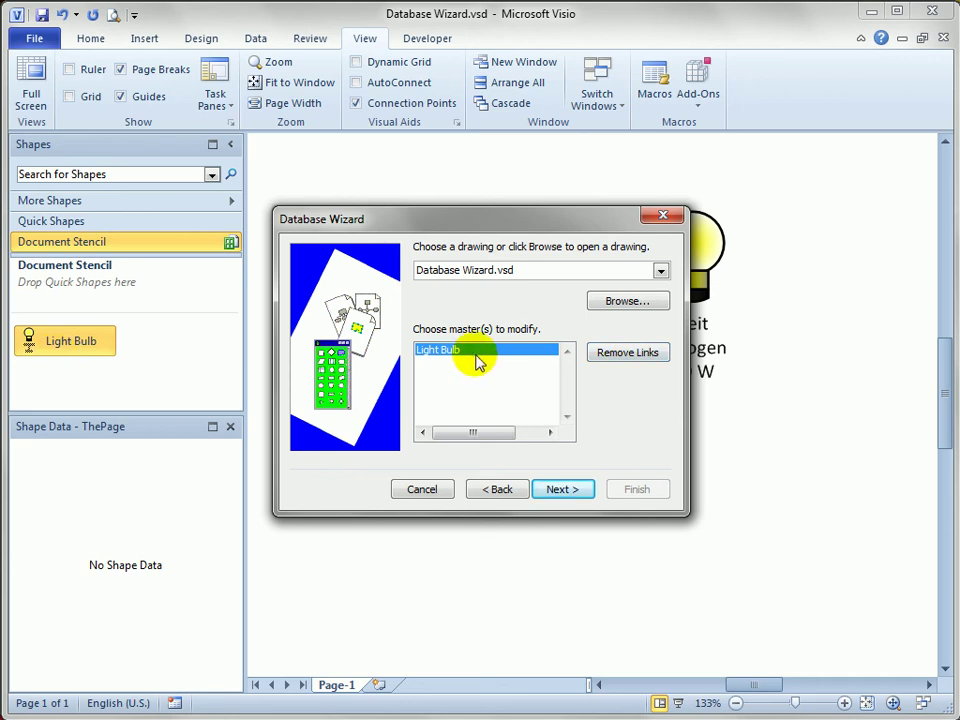
pyautogui.click(630, 355)
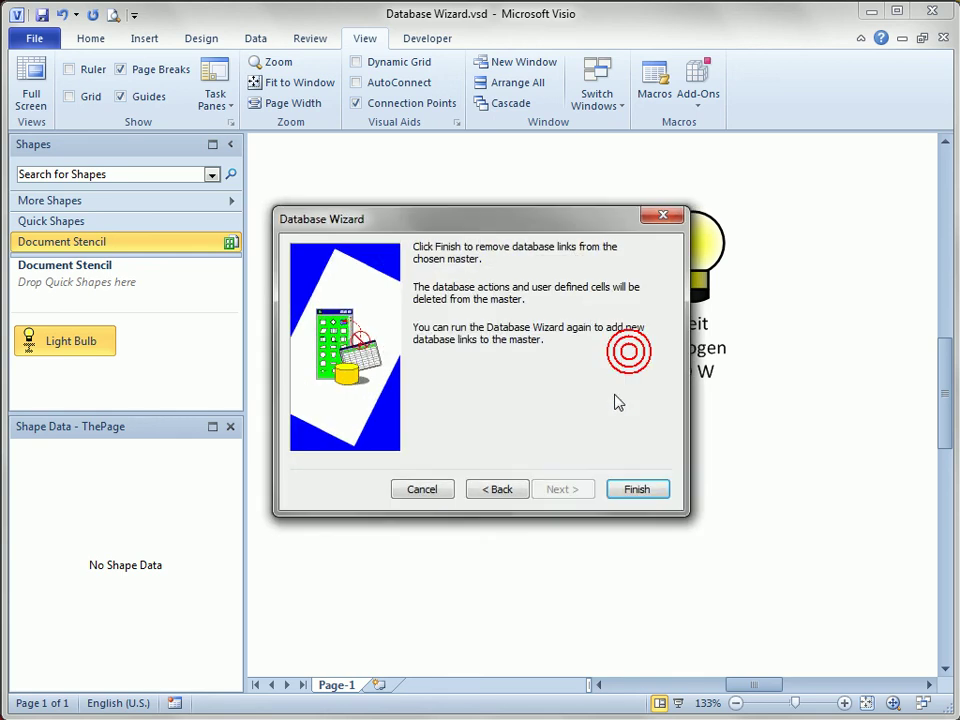
pyautogui.click(636, 489)
# Step: Confirm the bulbs' shortcut menus lack database commands, then place a new unlinked Light Bulb below the row
pyautogui.rightClick(675, 241)
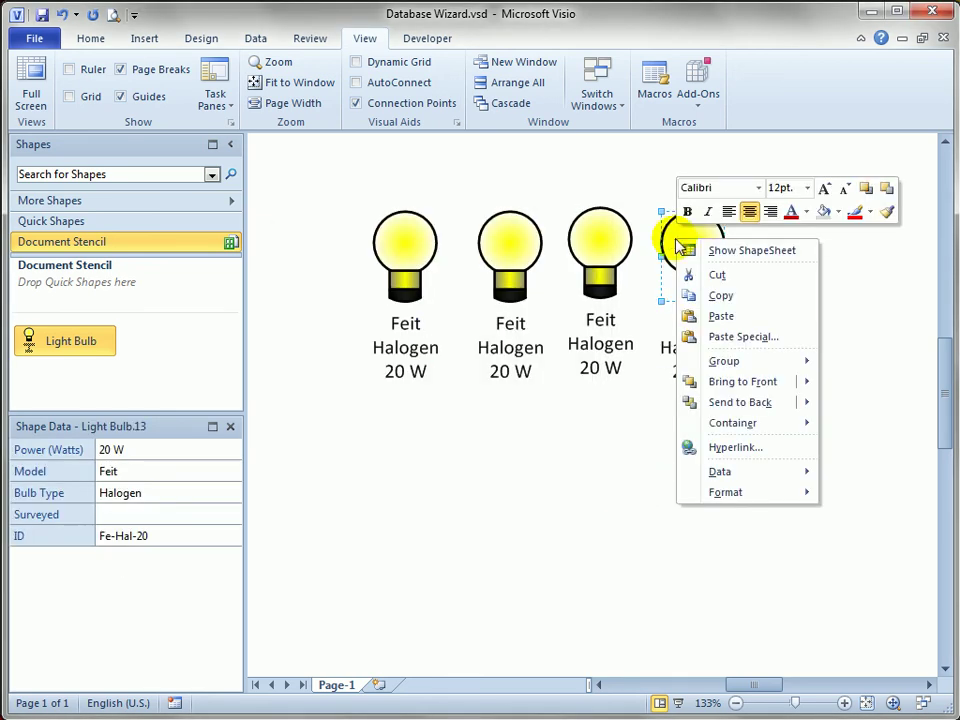
pyautogui.rightClick(597, 243)
pyautogui.rightClick(525, 241)
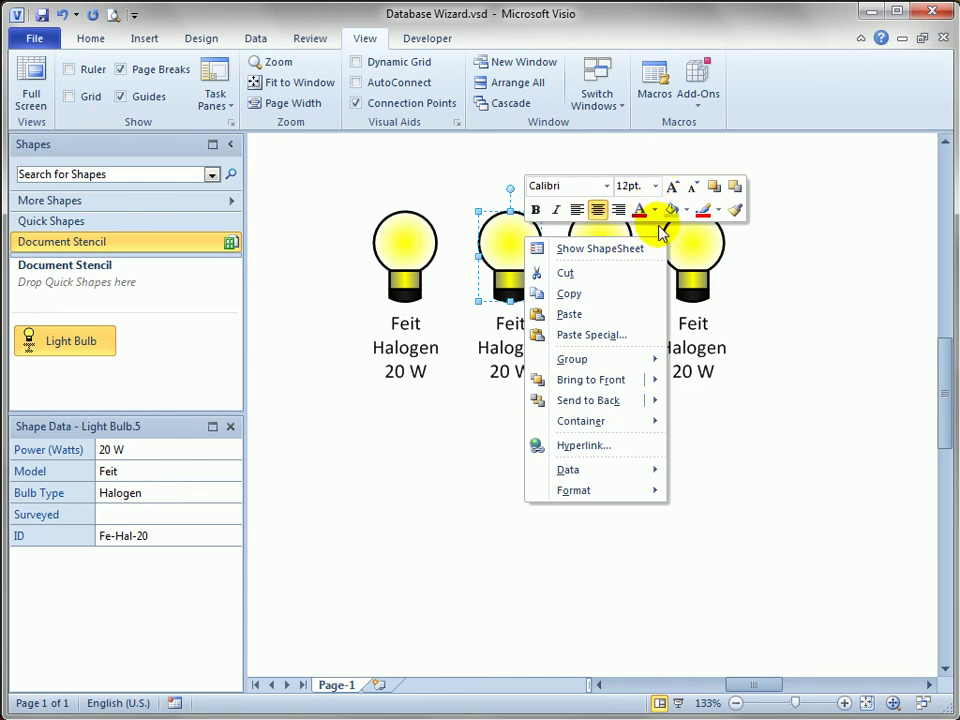
pyautogui.click(383, 465)
pyautogui.moveTo(31, 352); pyautogui.dragTo(516, 510)
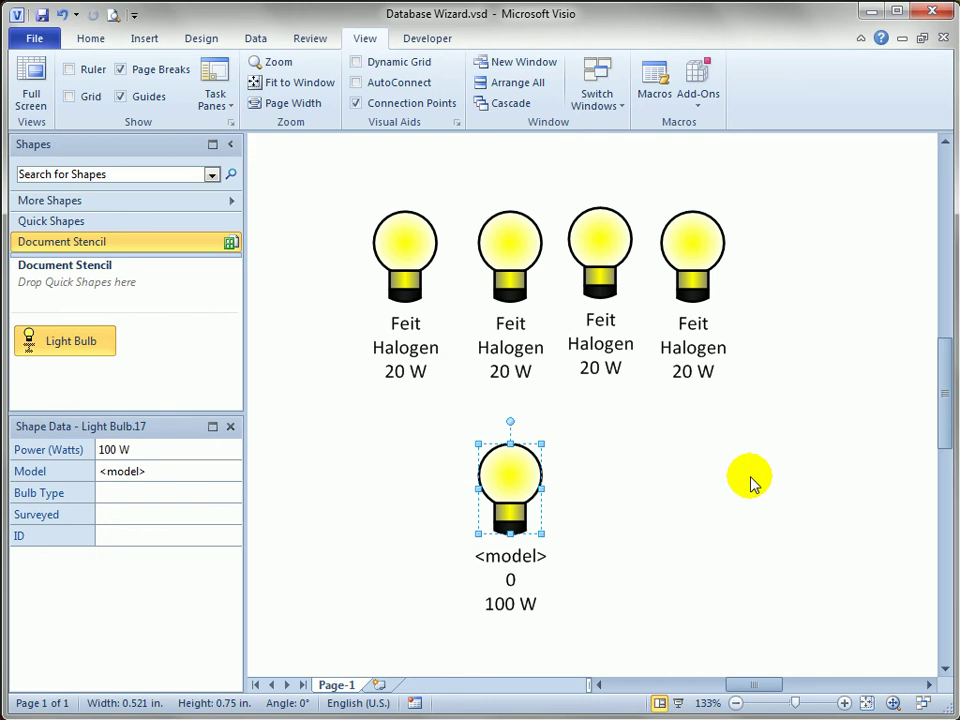